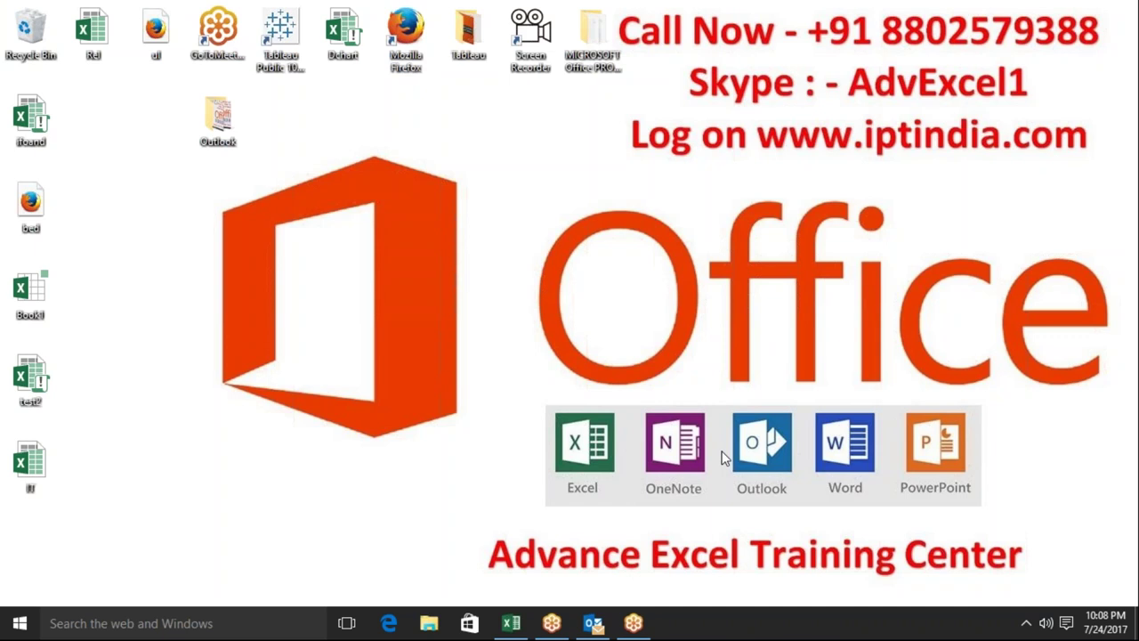
# Step: Add a new sheet to Book2, then close Excel without saving Book2
pyautogui.moveTo(722, 456); pyautogui.dragTo(1023, 407)
pyautogui.click(511, 623)
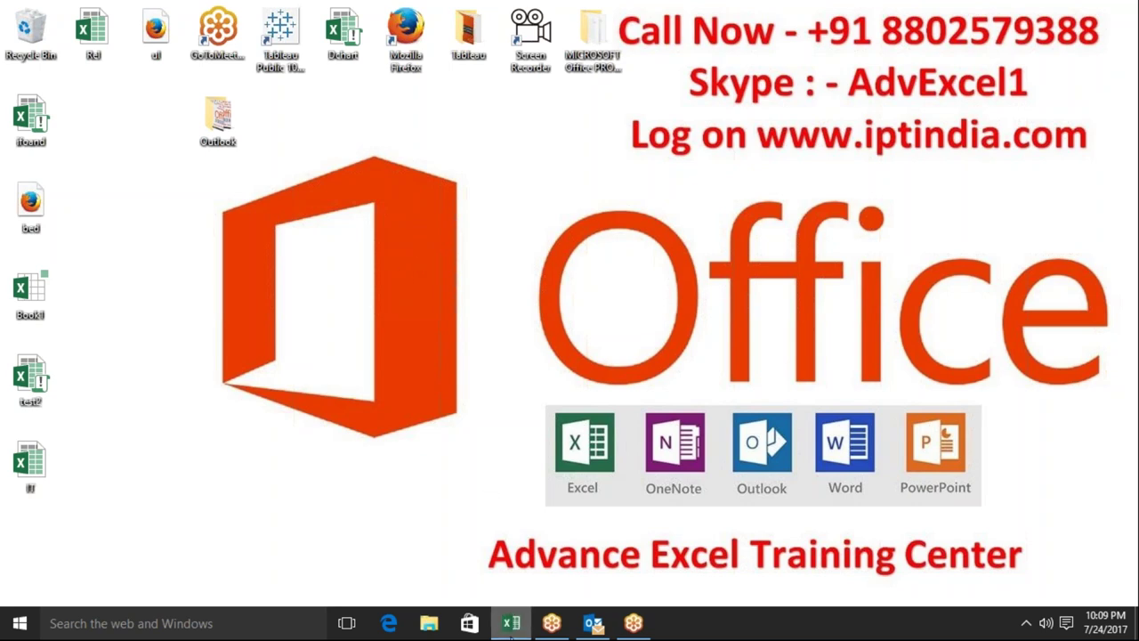
pyautogui.click(153, 249)
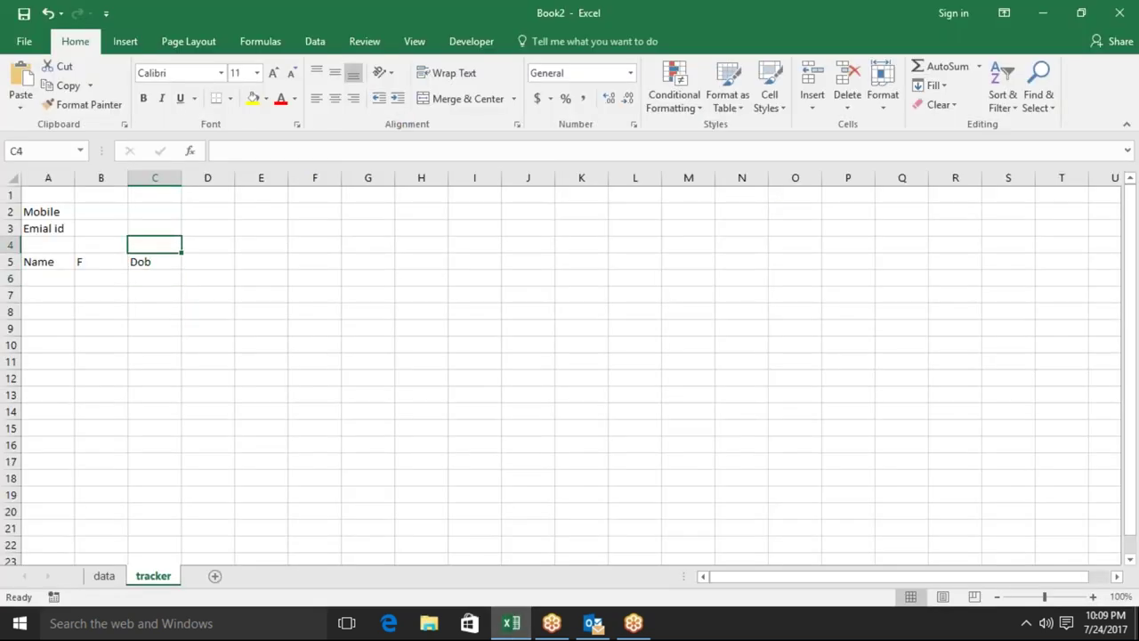
pyautogui.click(216, 578)
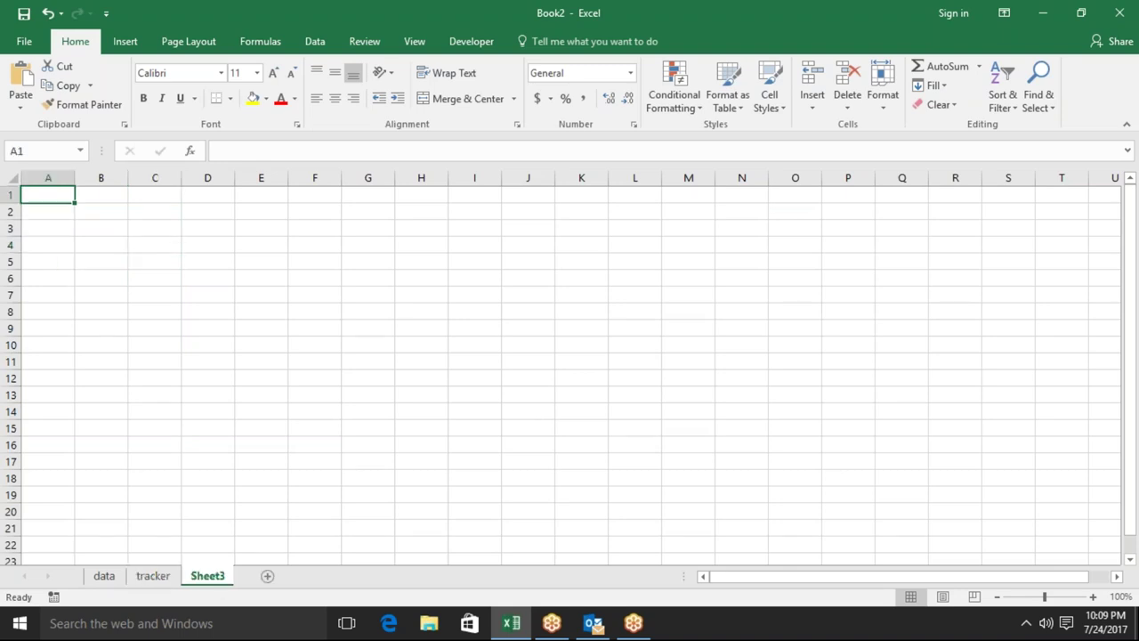
pyautogui.click(1120, 12)
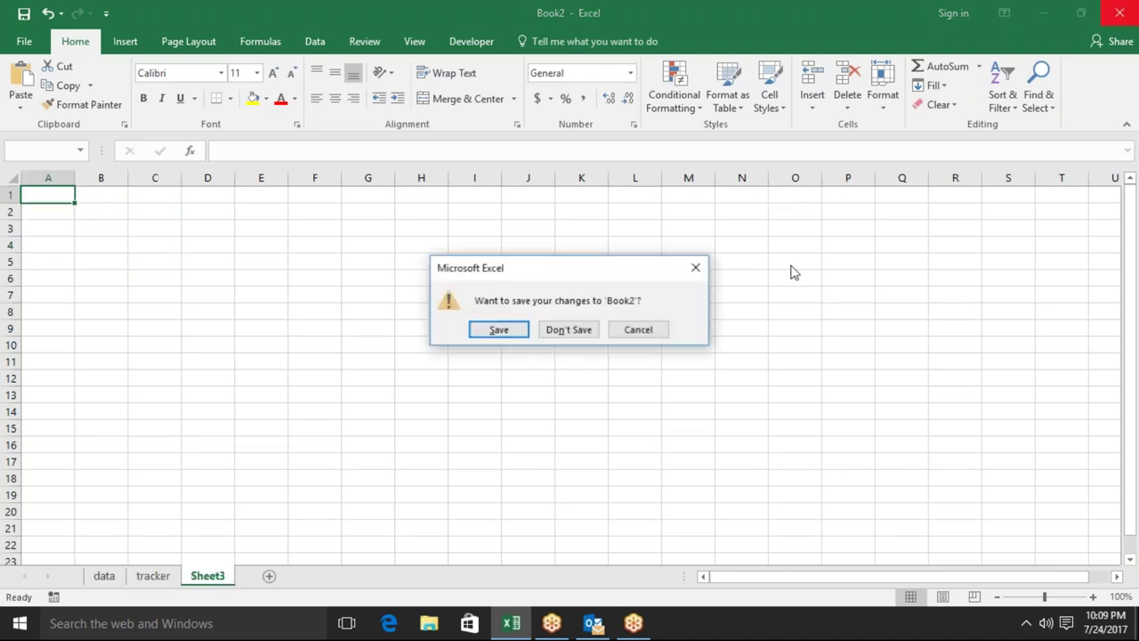
pyautogui.click(583, 334)
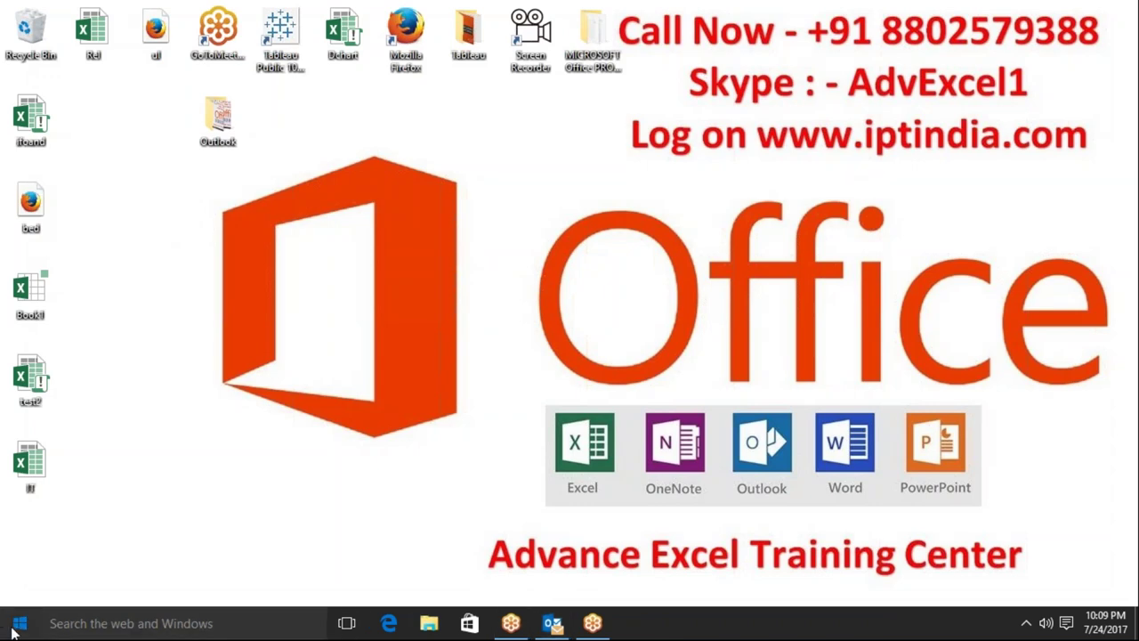
# Step: Launch Excel 2016 from Start and open a maximized blank workbook, Book1
pyautogui.press('super')
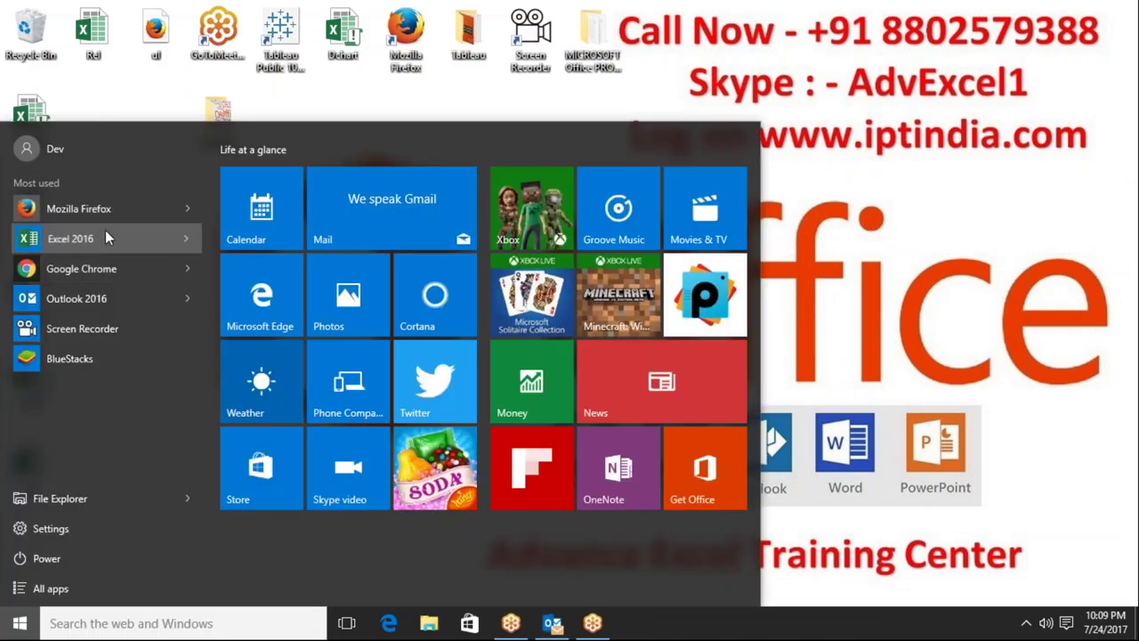
pyautogui.click(105, 230)
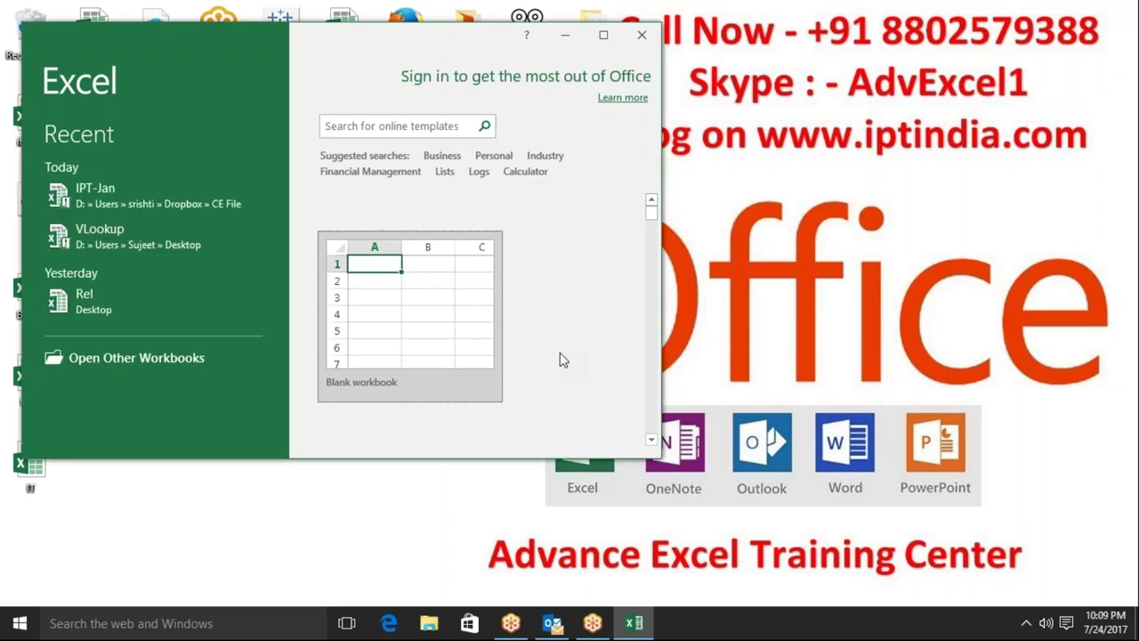
pyautogui.click(415, 315)
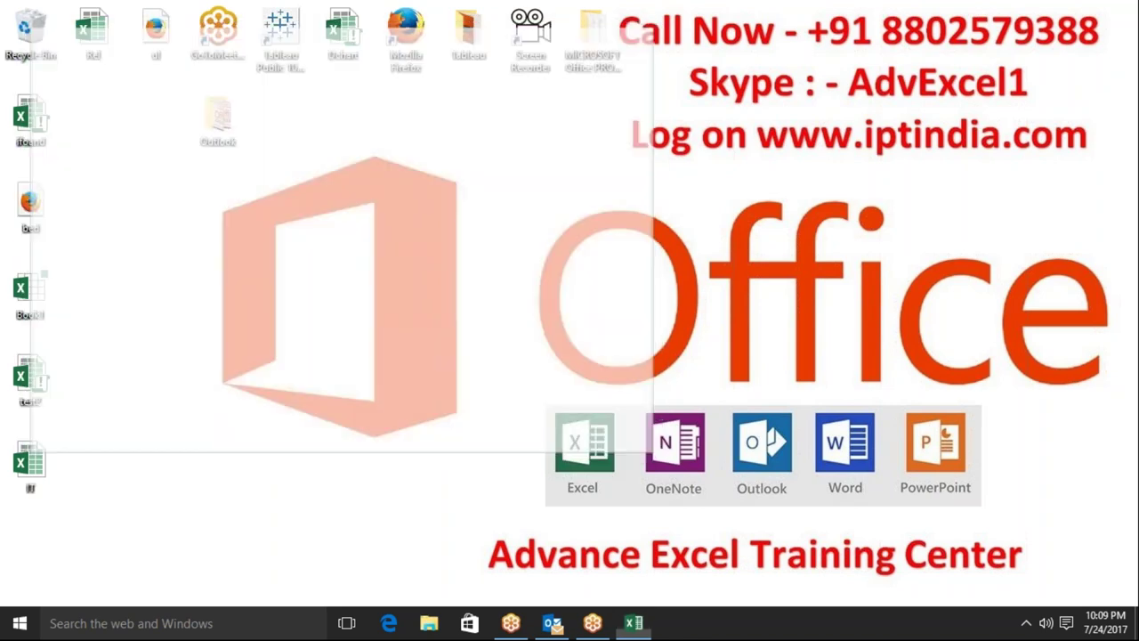
pyautogui.click(611, 35)
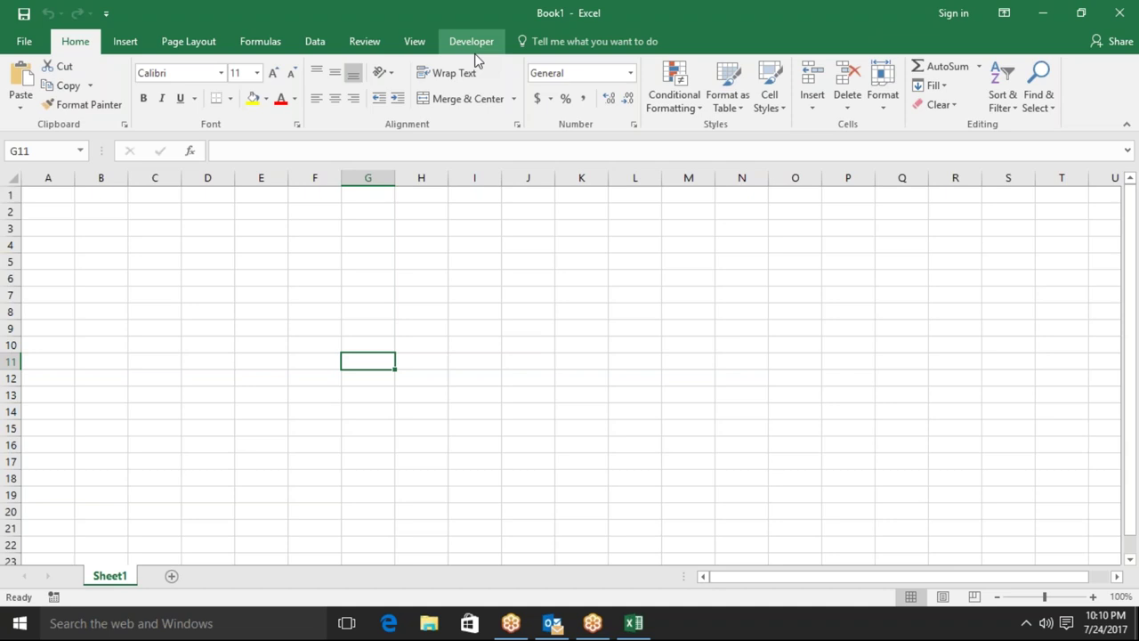
# Step: Enter the headers E.Code in A1 and Mail in B1
pyautogui.click(114, 226)
pyautogui.click(82, 247)
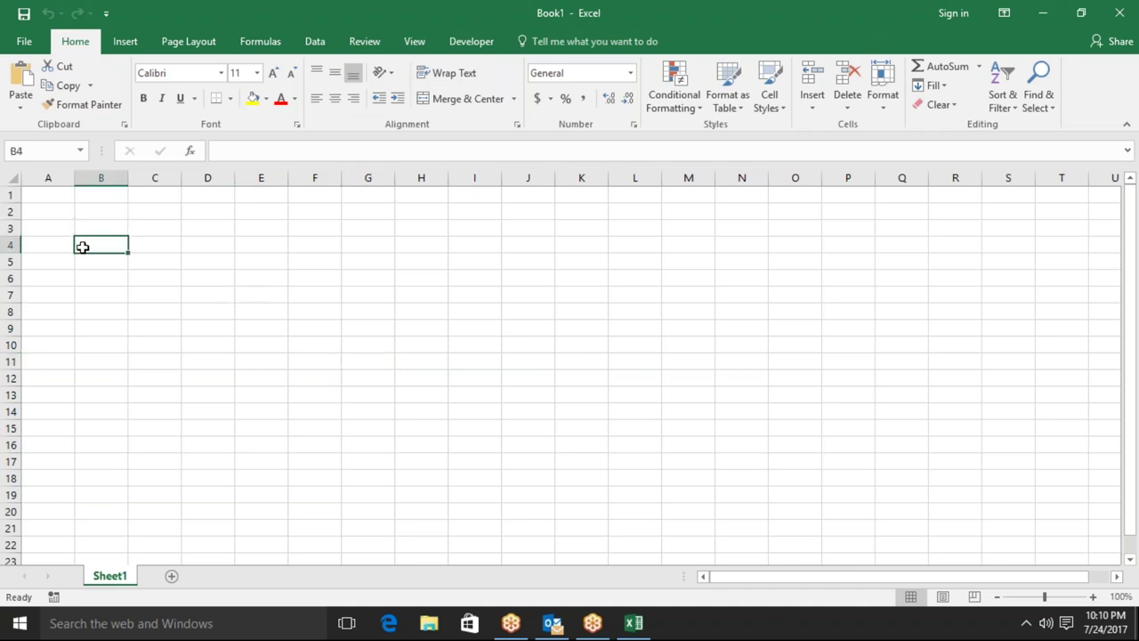
pyautogui.click(61, 207)
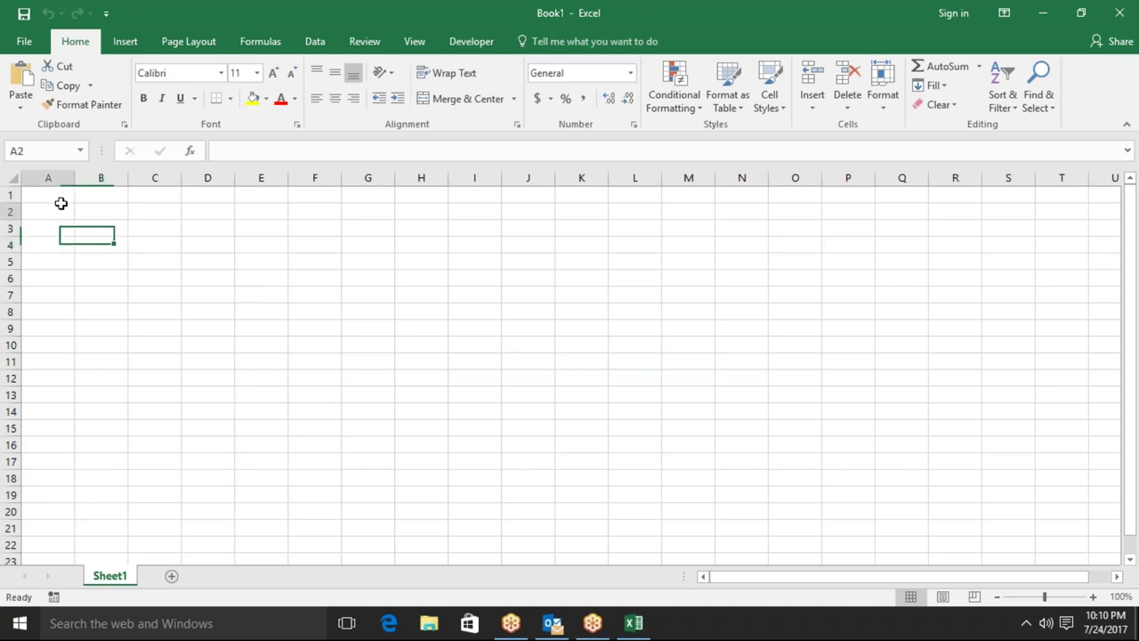
pyautogui.click(48, 194)
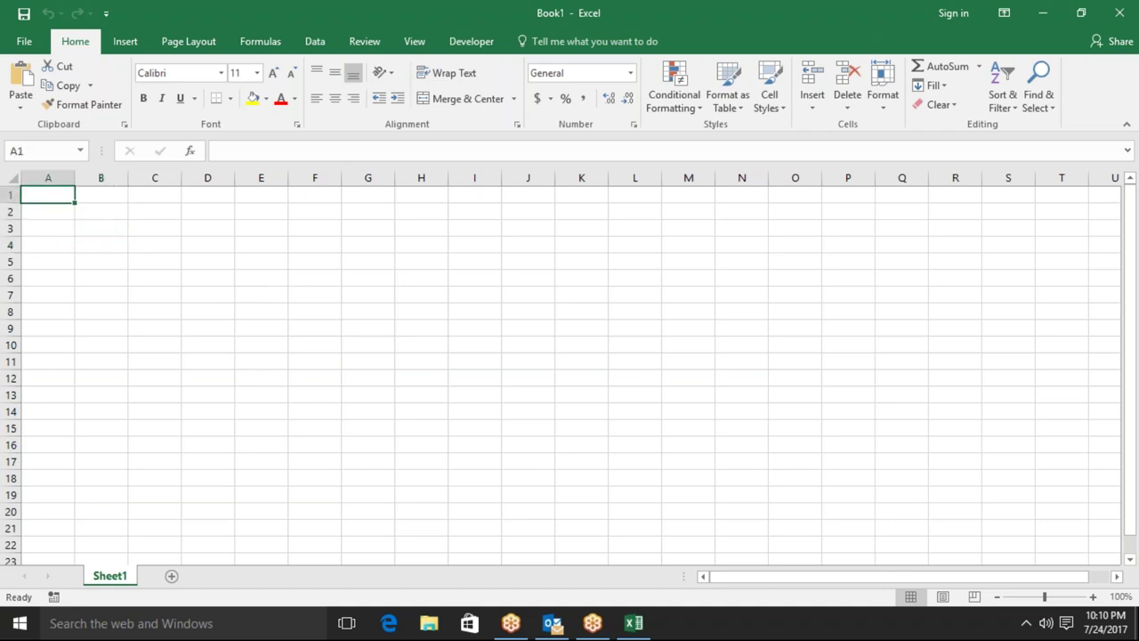
pyautogui.write('Eo.')
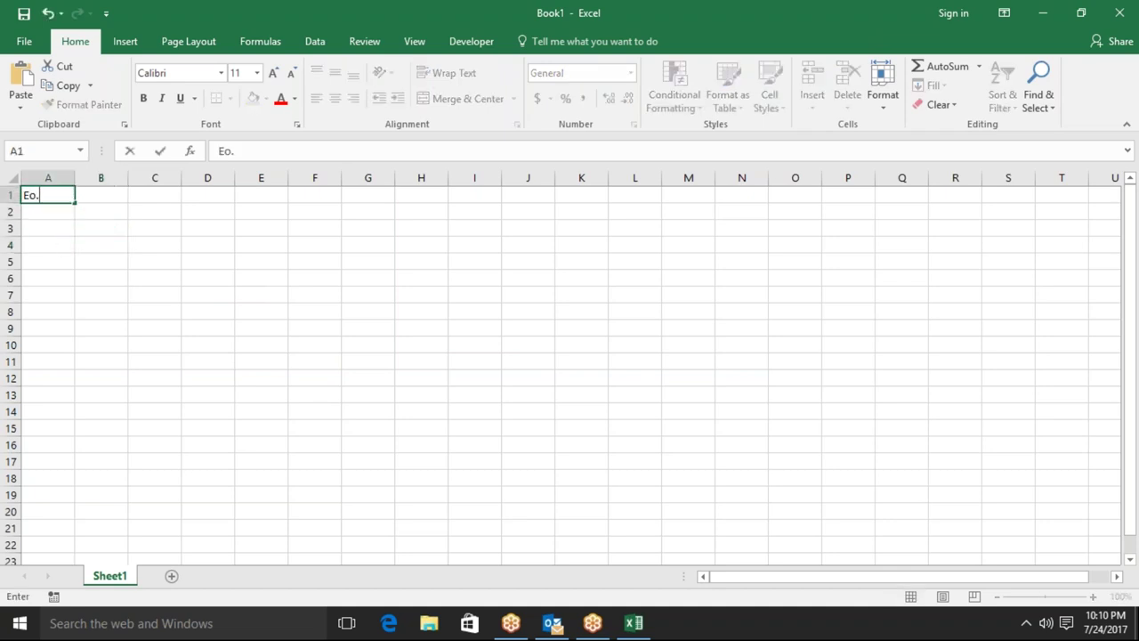
pyautogui.press('BackSpace')
pyautogui.write('.Code')
pyautogui.press('Tab')
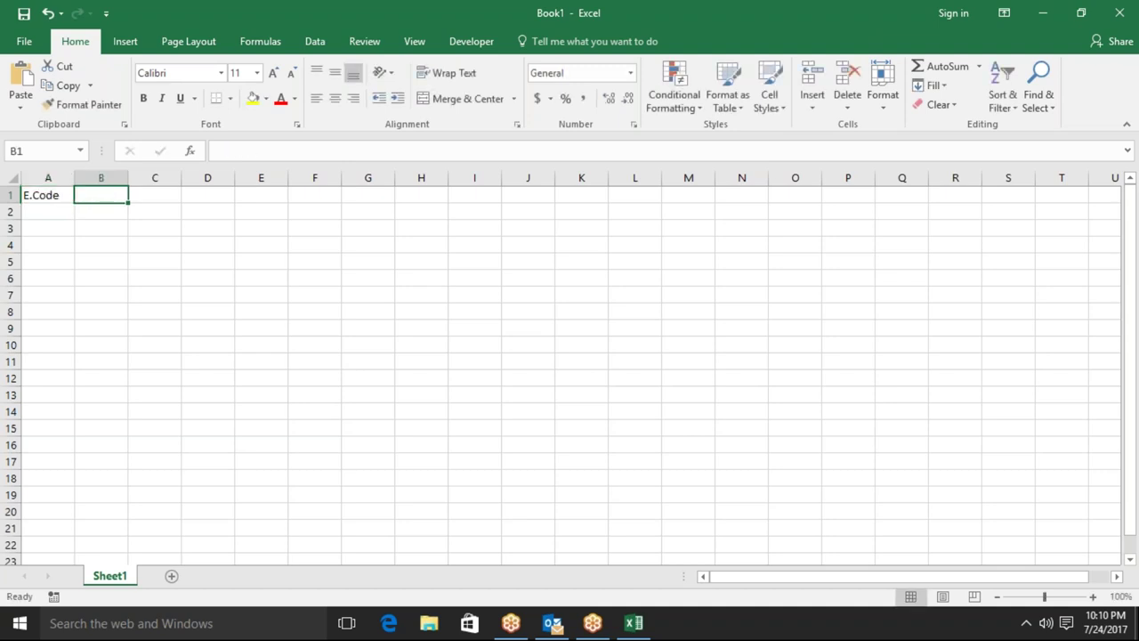
pyautogui.write('Mail')
pyautogui.press('Return')
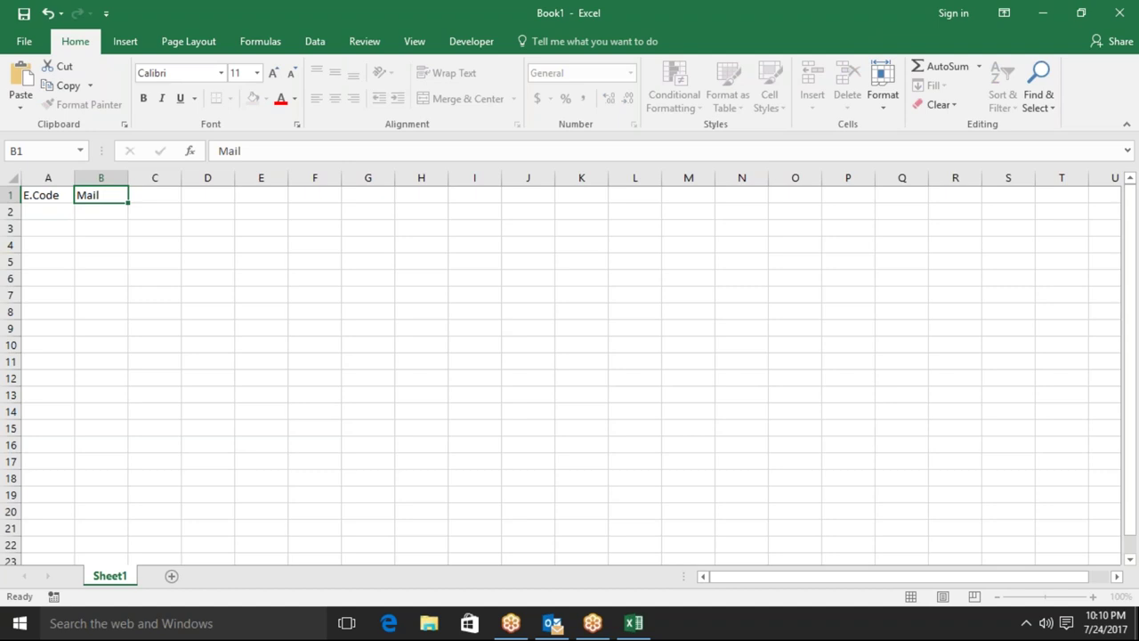
# Step: Fill A2:A7 with the codes 1 through 6
pyautogui.write('1')
pyautogui.press('Return')
pyautogui.write('2')
pyautogui.press('Return')
pyautogui.write('3')
pyautogui.press('Return')
pyautogui.write('4')
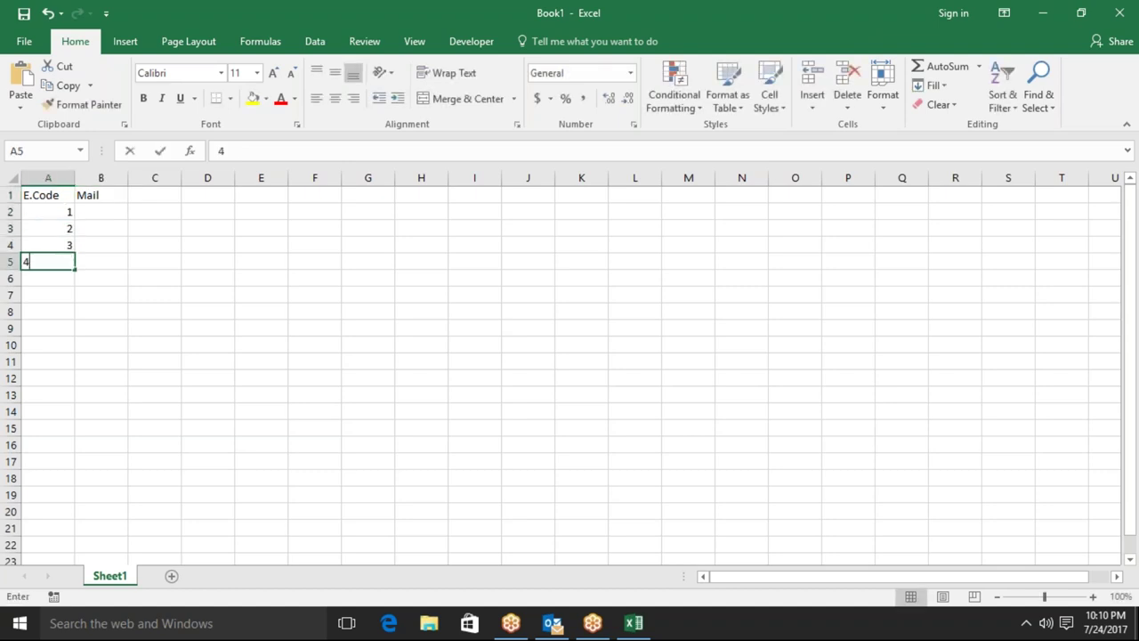
pyautogui.press('Return')
pyautogui.write('5')
pyautogui.press('Return')
pyautogui.write('6')
pyautogui.press('Return')
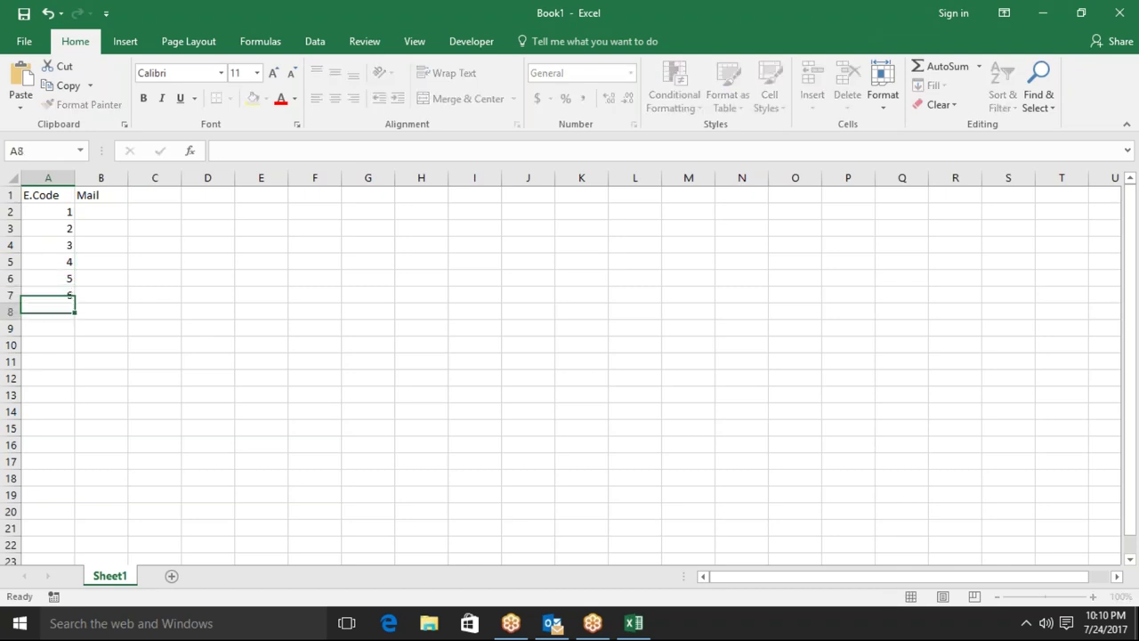
pyautogui.press('Up')
pyautogui.press('Up')
pyautogui.press('Up')
pyautogui.press('Up')
pyautogui.click(100, 211)
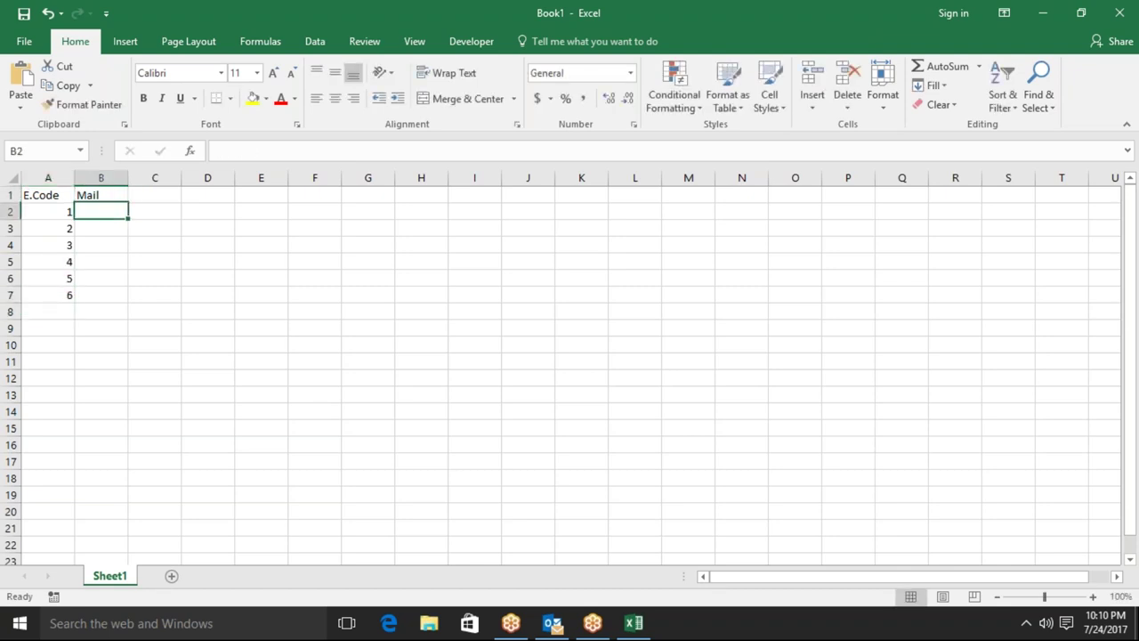
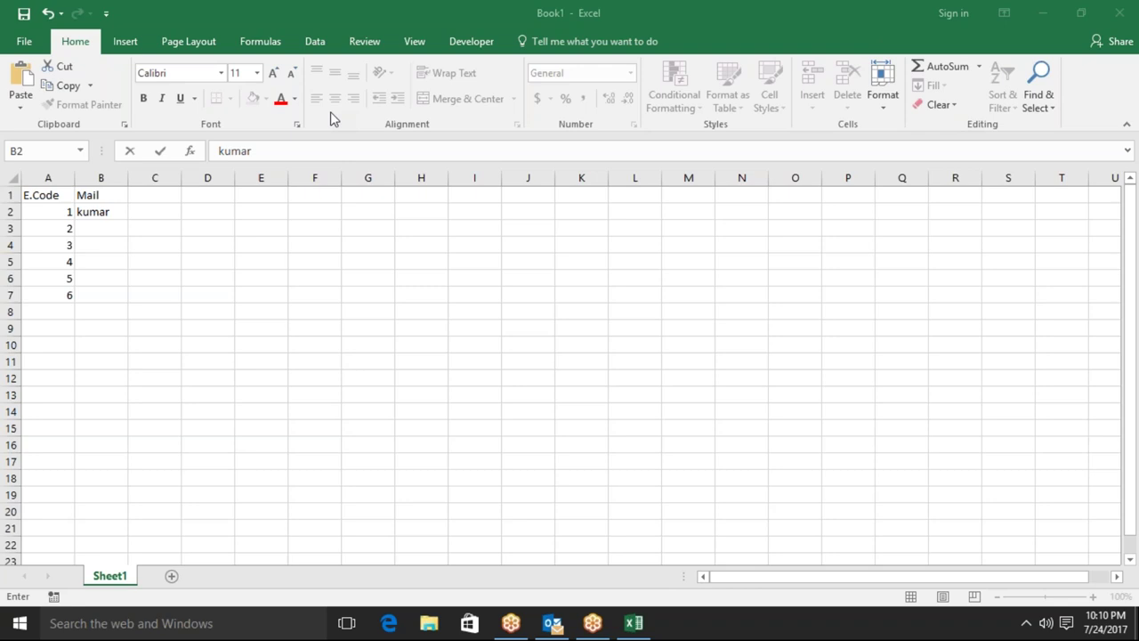
# Step: Enter the e-mail address for code 1 in B2
pyautogui.click(321, 152)
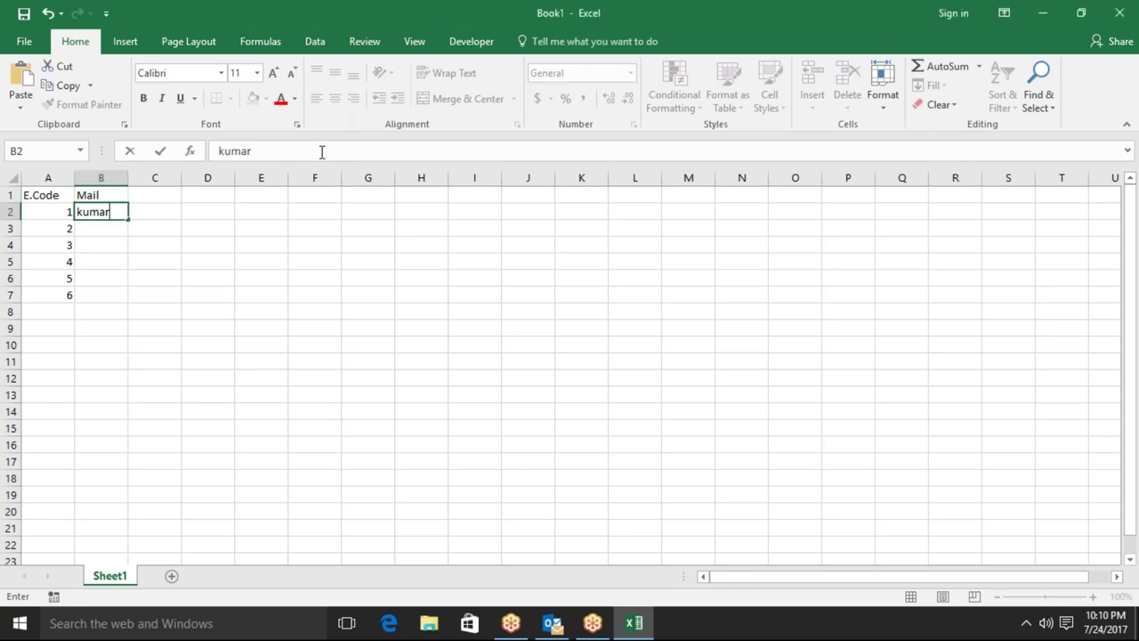
pyautogui.click(316, 155)
pyautogui.press('Return')
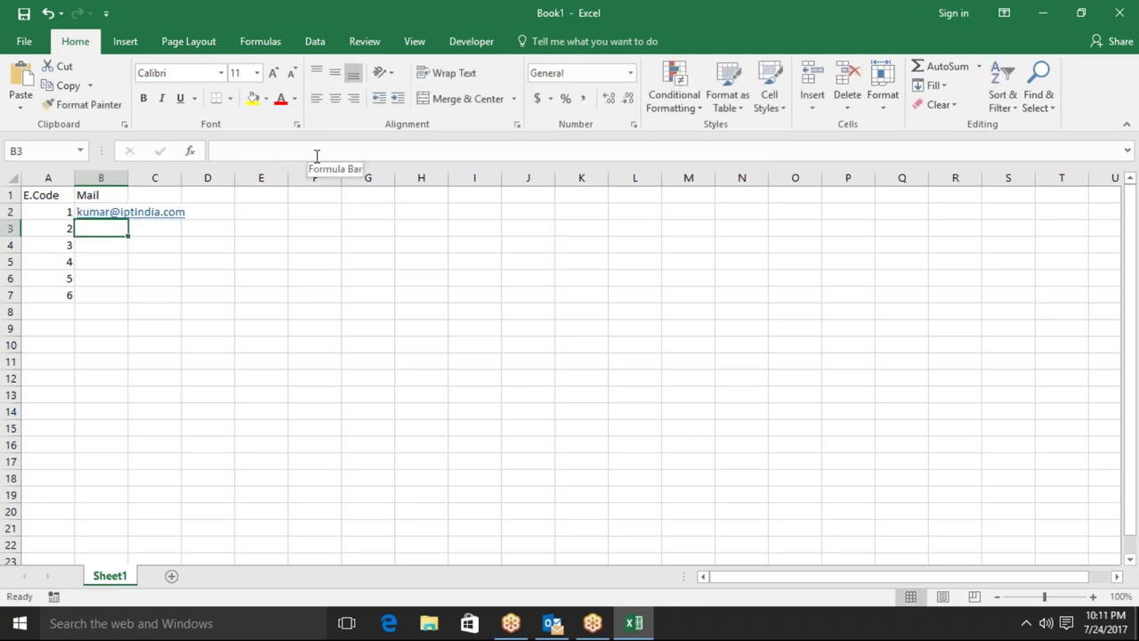
# Step: Enter the e-mail address for code 2 in B3, correcting the typos
pyautogui.write('kumar')
pyautogui.press('BackSpace')
pyautogui.press('BackSpace')
pyautogui.press('BackSpace')
pyautogui.press('BackSpace')
pyautogui.press('BackSpace')
pyautogui.press('BackSpace')
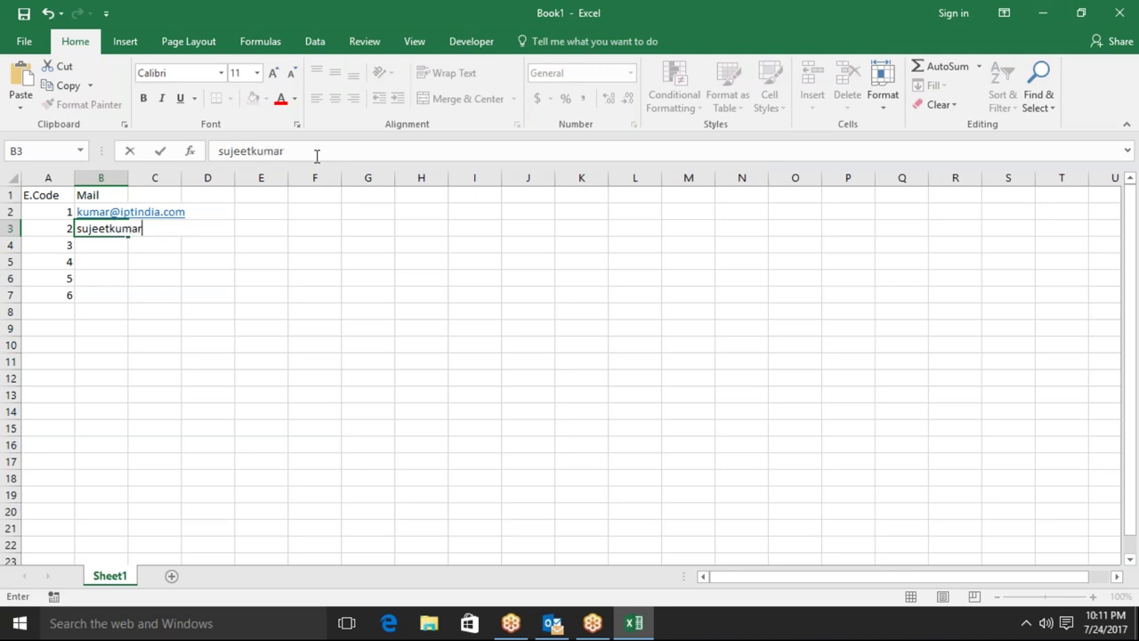
pyautogui.hotkey('ctrl', 'Return')
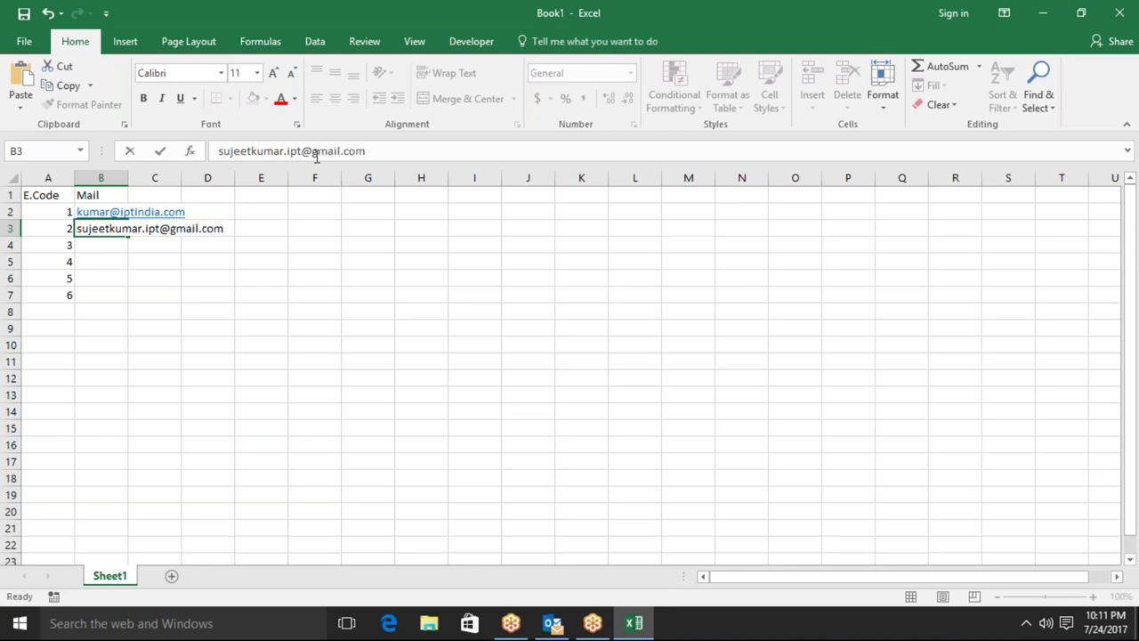
pyautogui.press('Return')
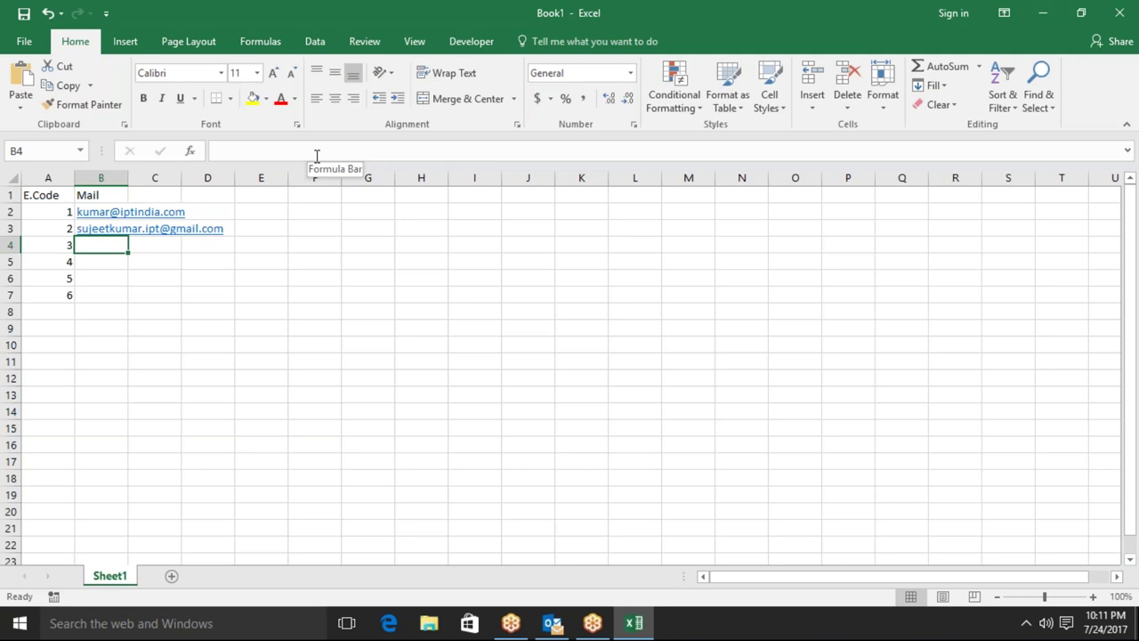
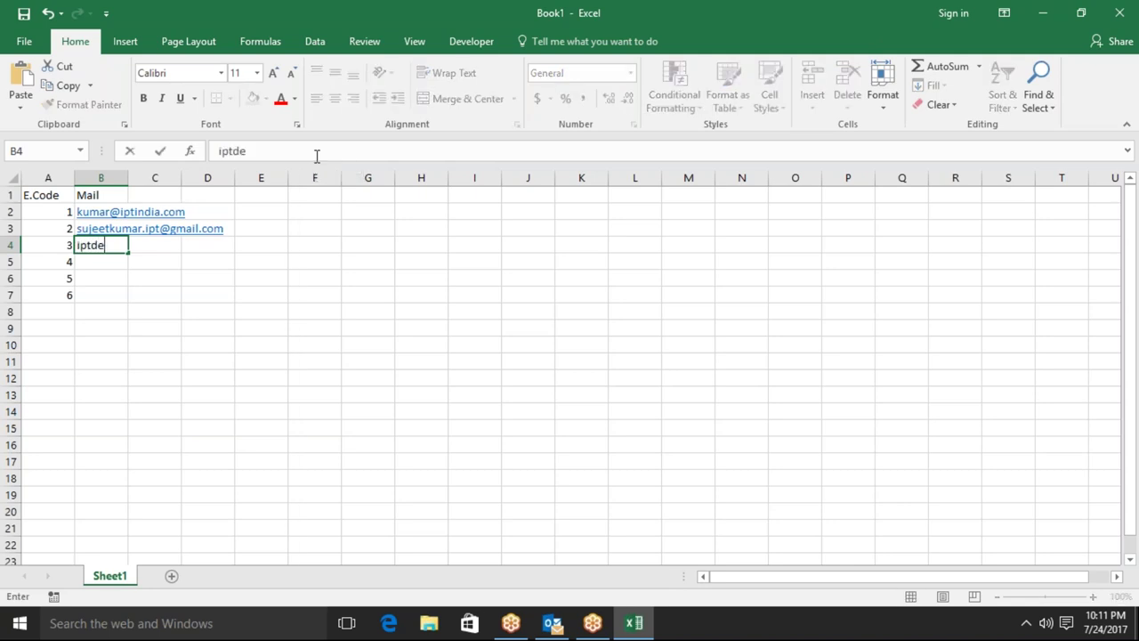
# Step: Enter the e-mail addresses for codes 3, 4 and 5 in B4:B6
pyautogui.press('Return')
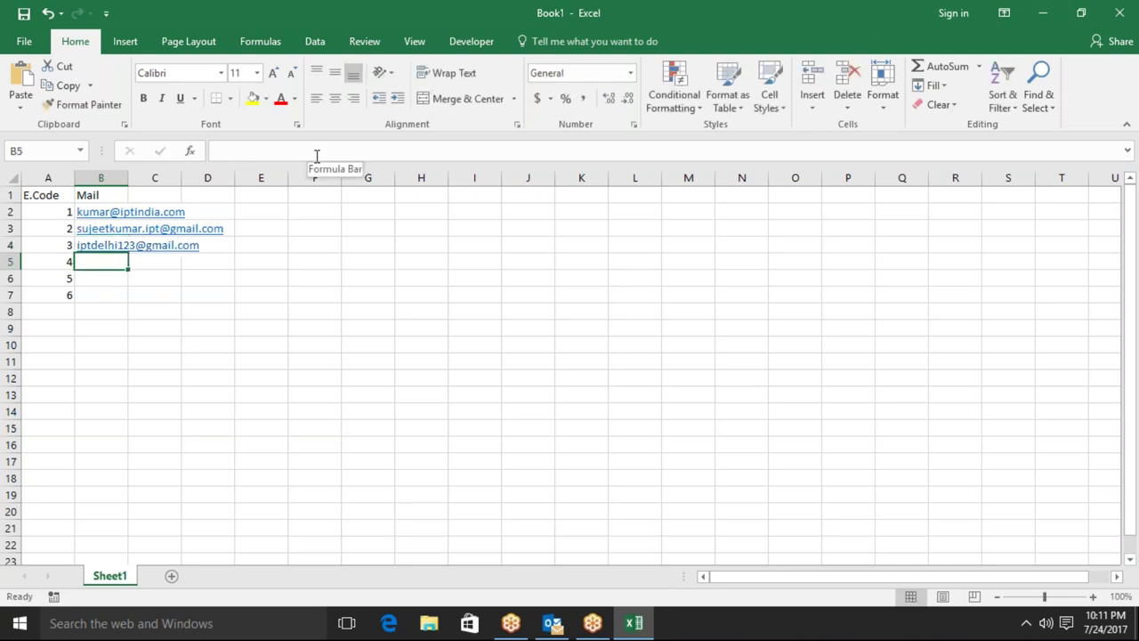
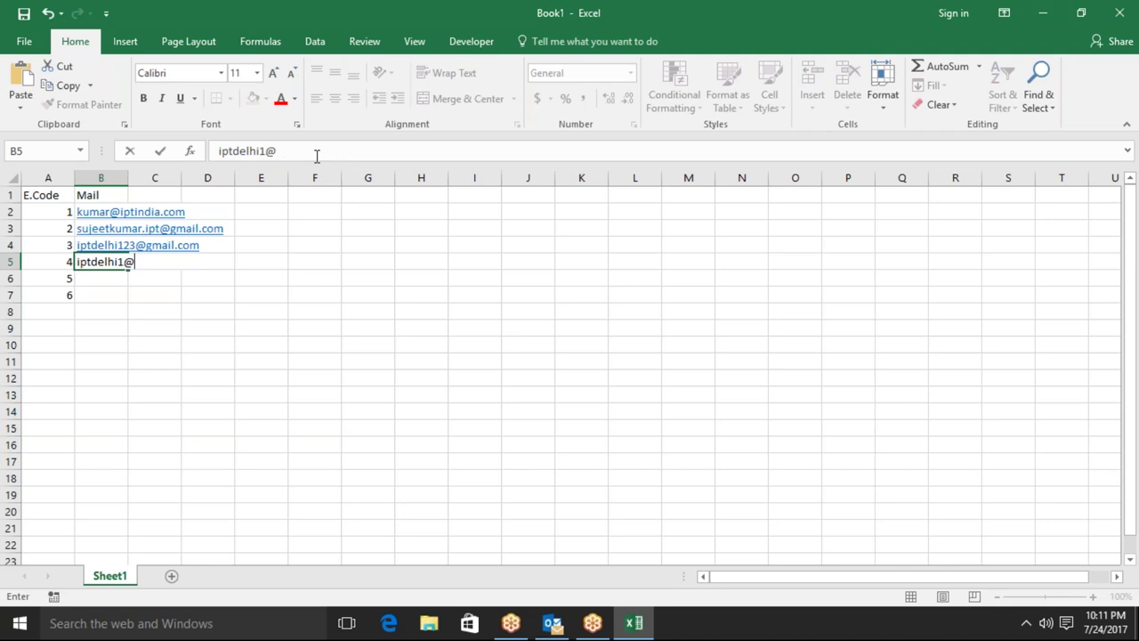
pyautogui.press('Return')
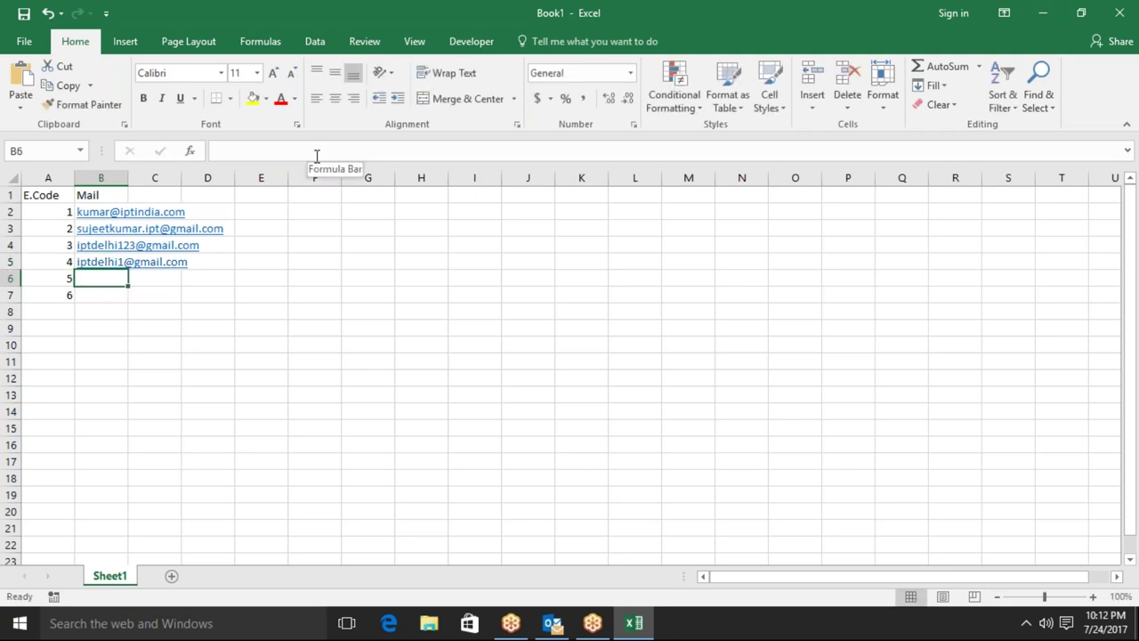
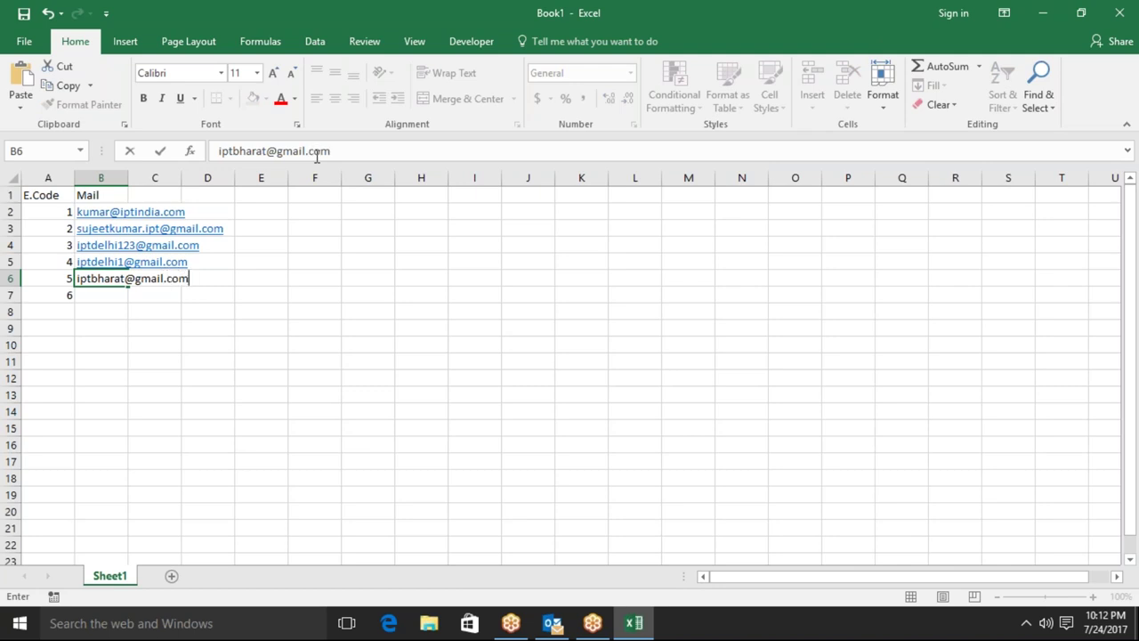
pyautogui.press('Return')
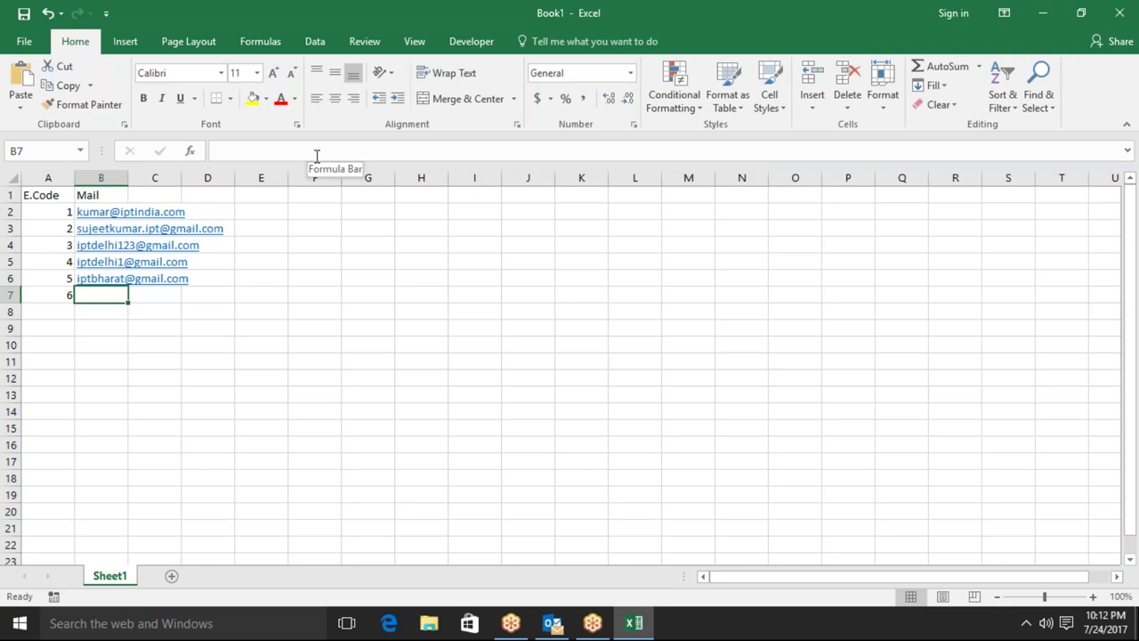
# Step: Clear the stray 6 from A7 and AutoFit column B to the longest address
pyautogui.press('Left')
pyautogui.press('Delete')
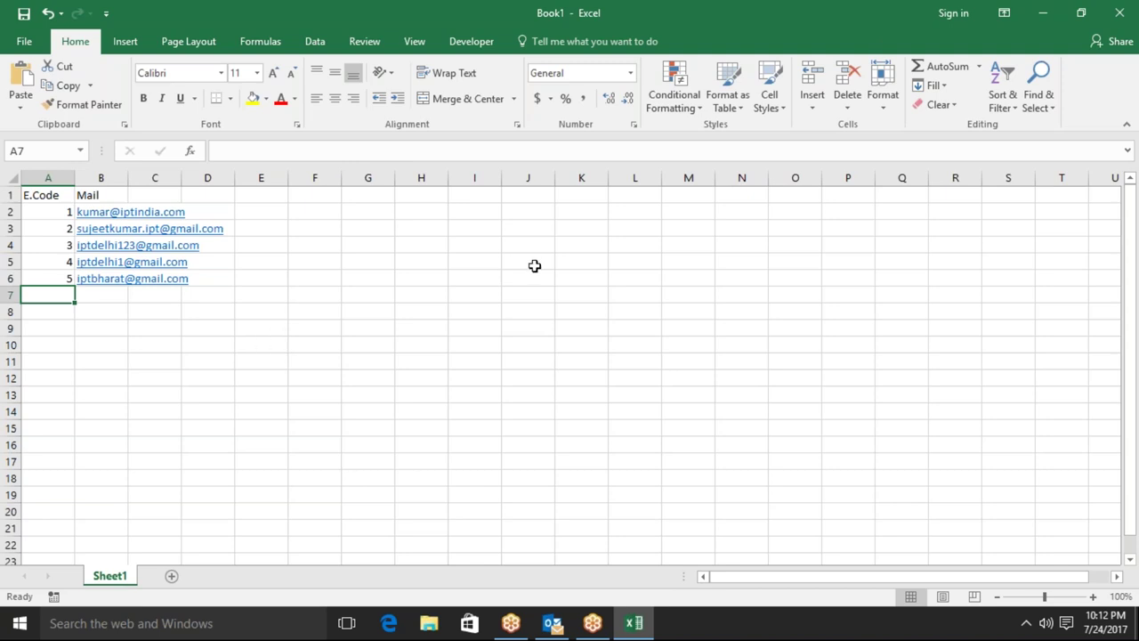
pyautogui.click(945, 110)
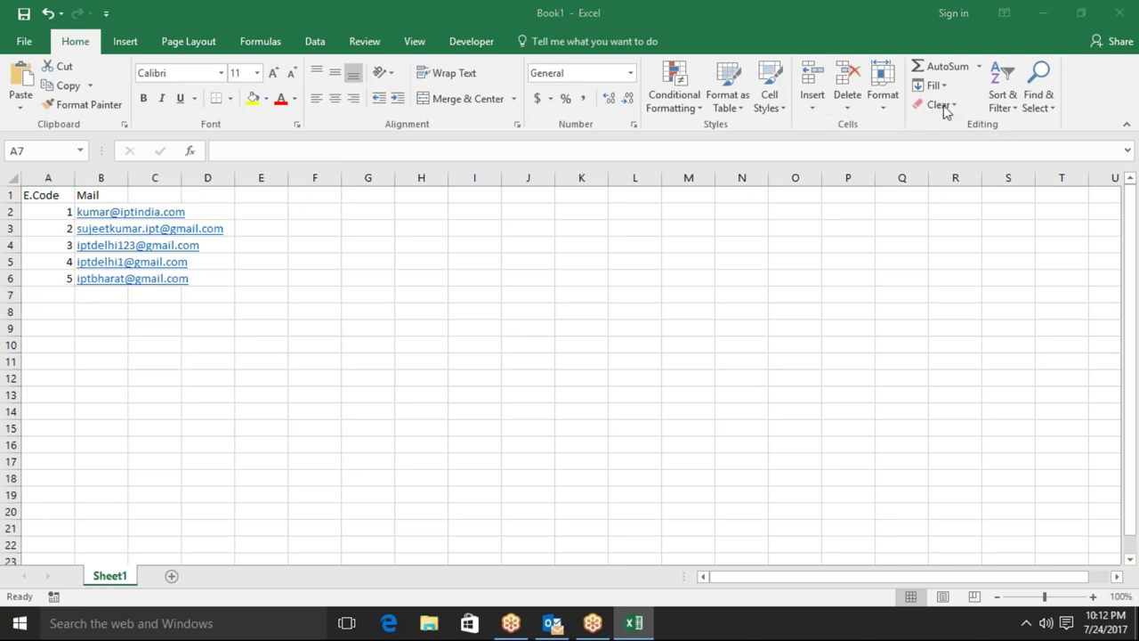
pyautogui.click(107, 178)
pyautogui.doubleClick(128, 178)
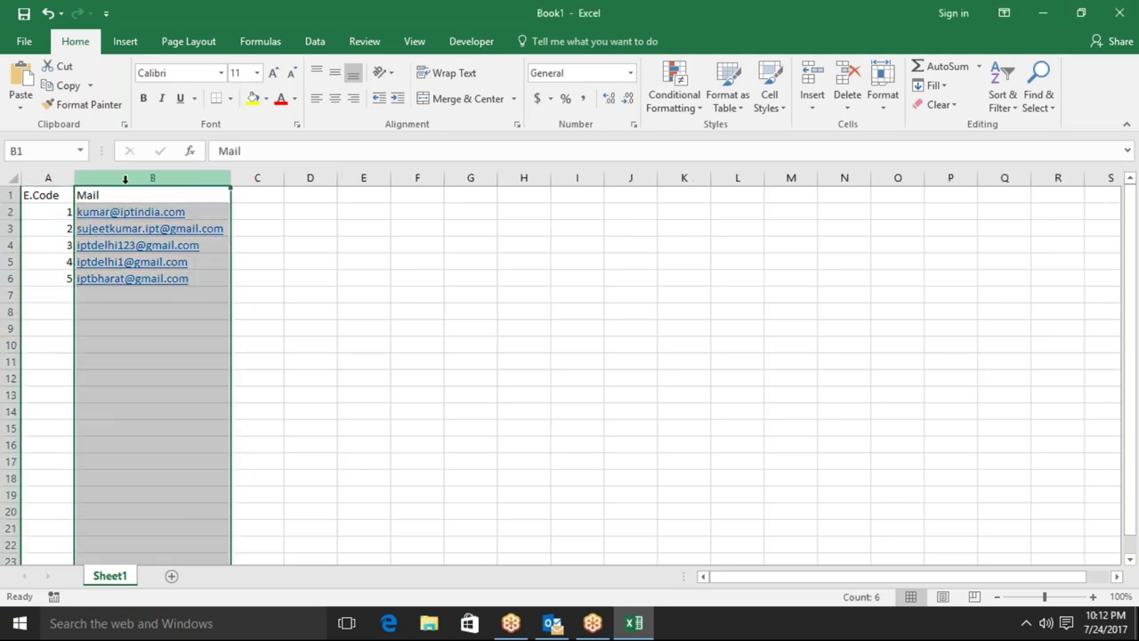
pyautogui.click(434, 628)
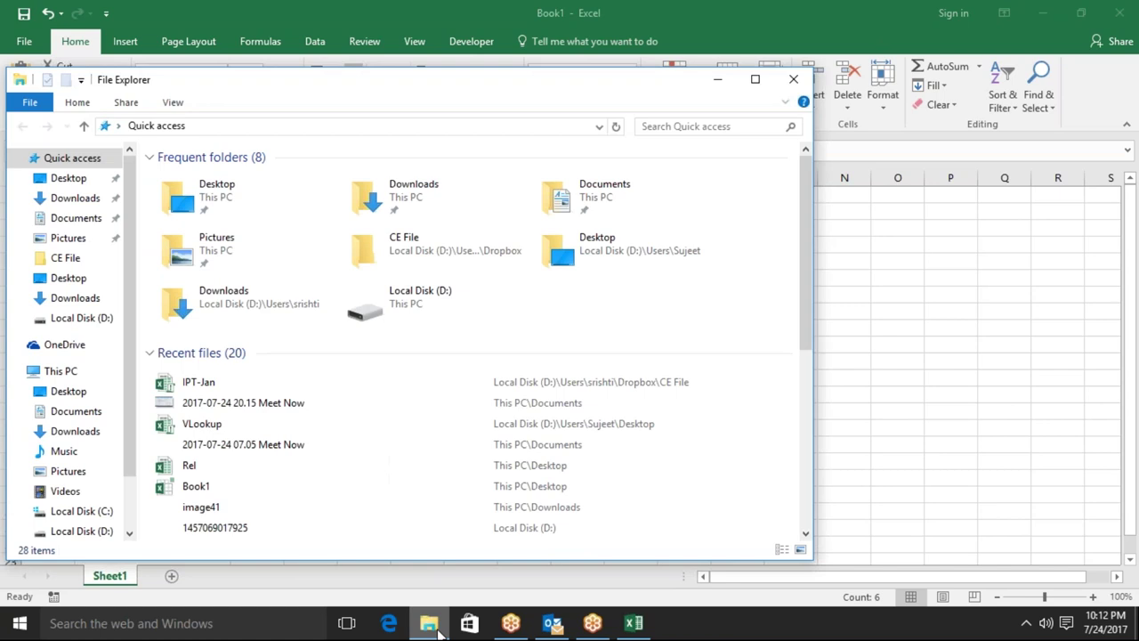
# Step: Open D:\2017 and delete the old folder 7
pyautogui.click(83, 532)
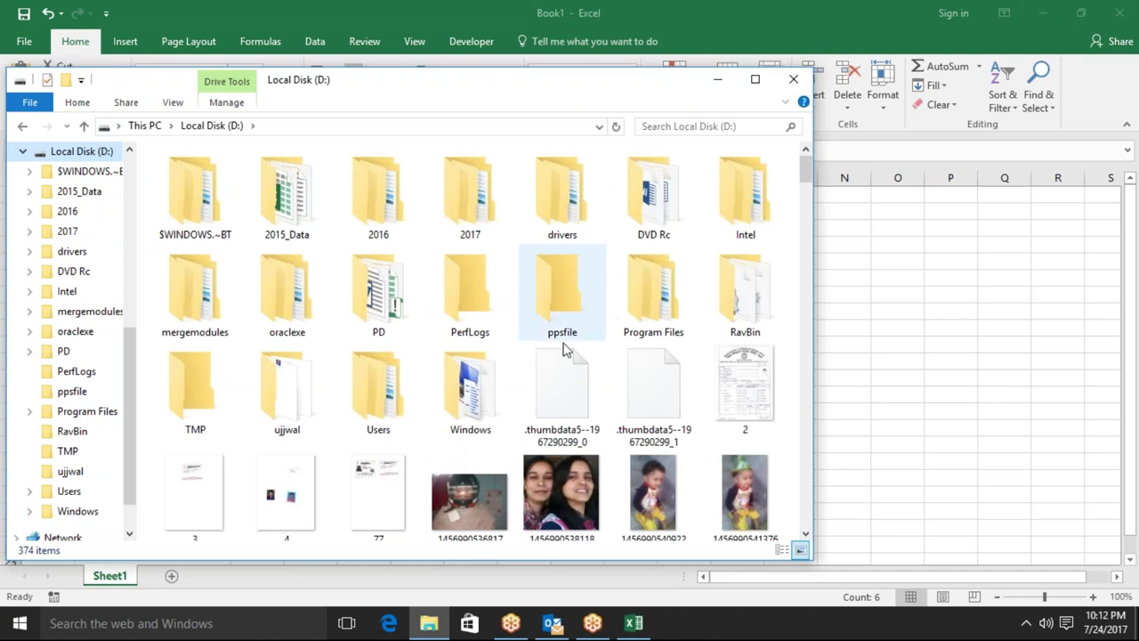
pyautogui.doubleClick(471, 234)
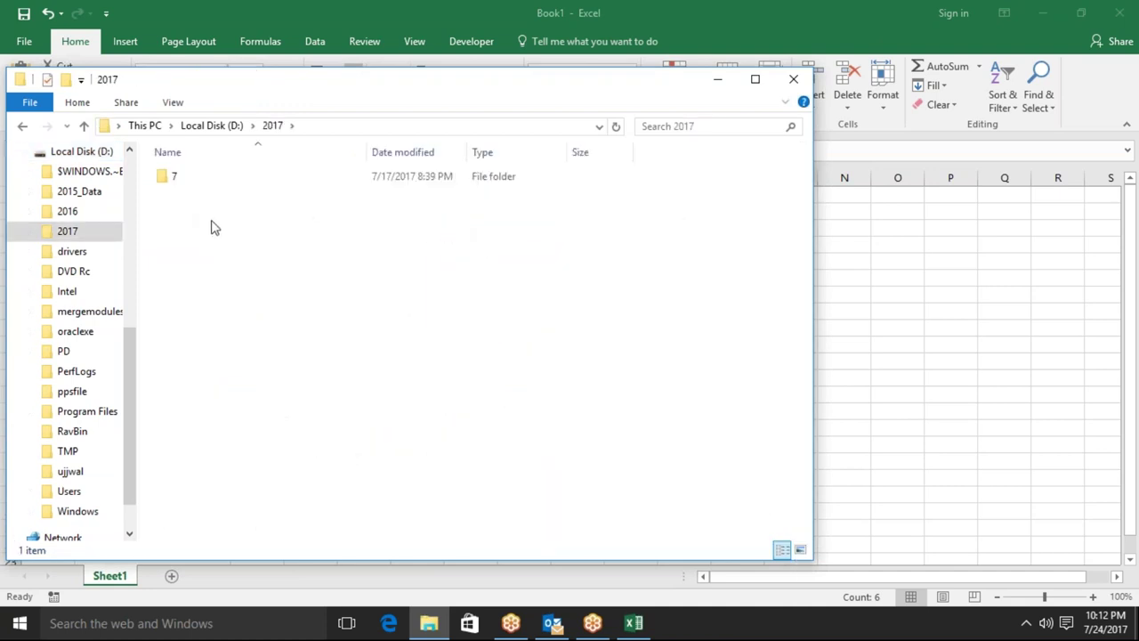
pyautogui.rightClick(211, 224)
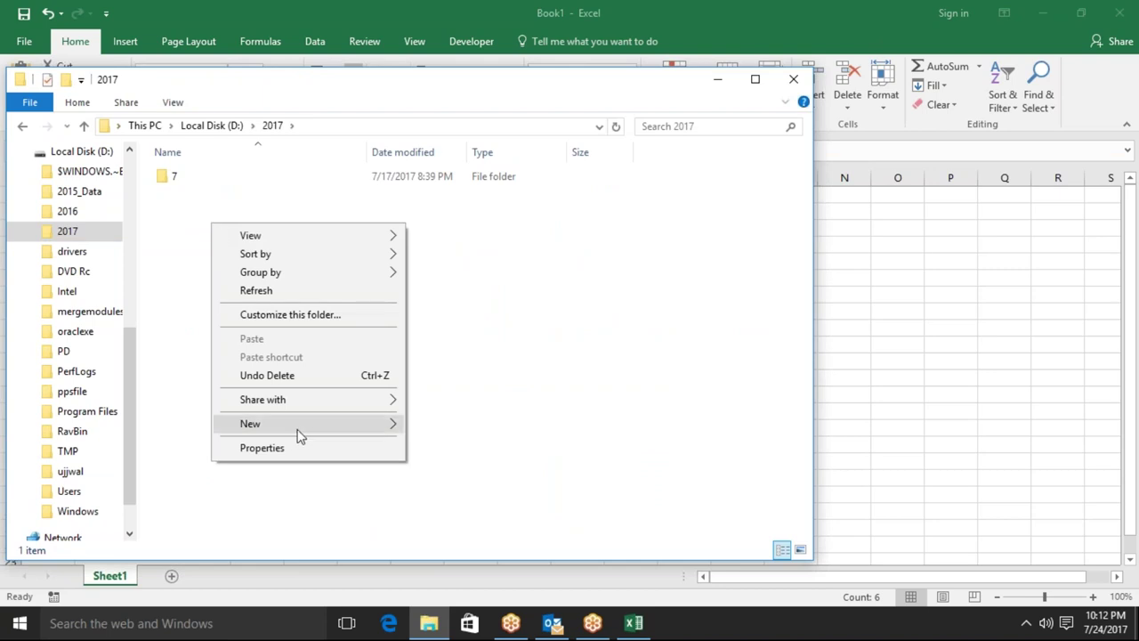
pyautogui.moveTo(299, 430)
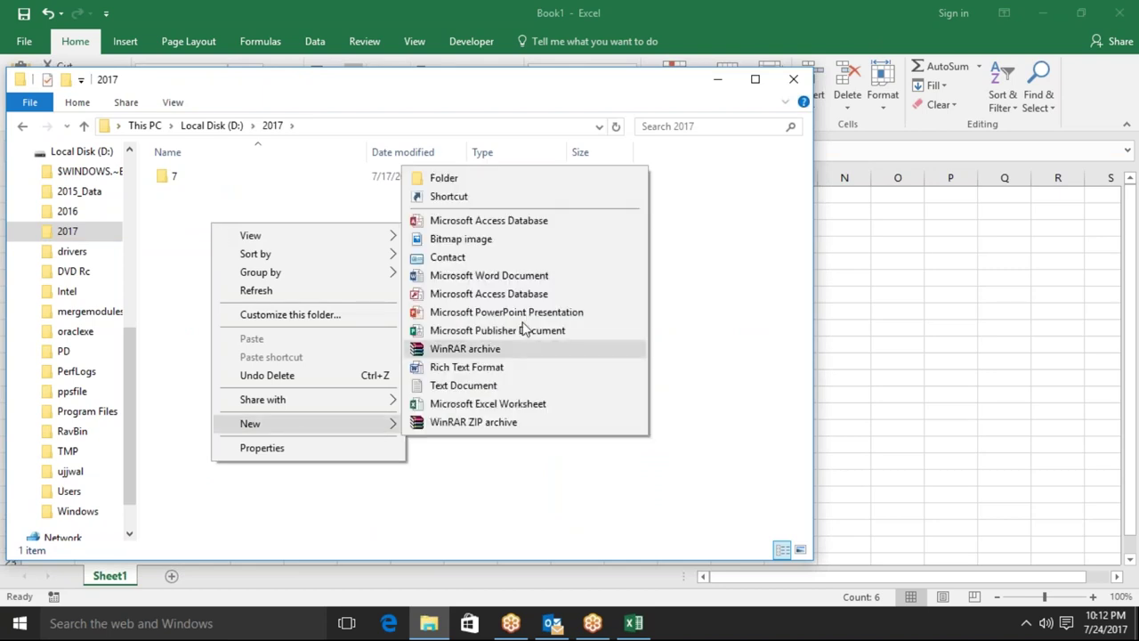
pyautogui.click(263, 184)
pyautogui.press('Delete')
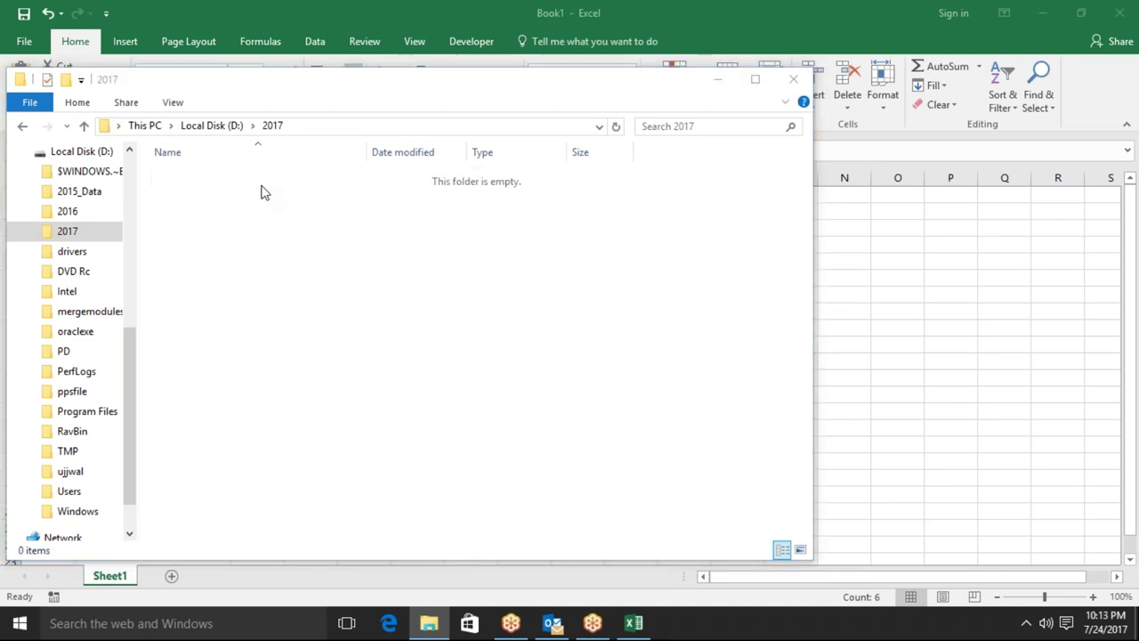
# Step: Create new Microsoft Excel Worksheets named 1, 2 and 3 in D:\2017
pyautogui.rightClick(261, 189)
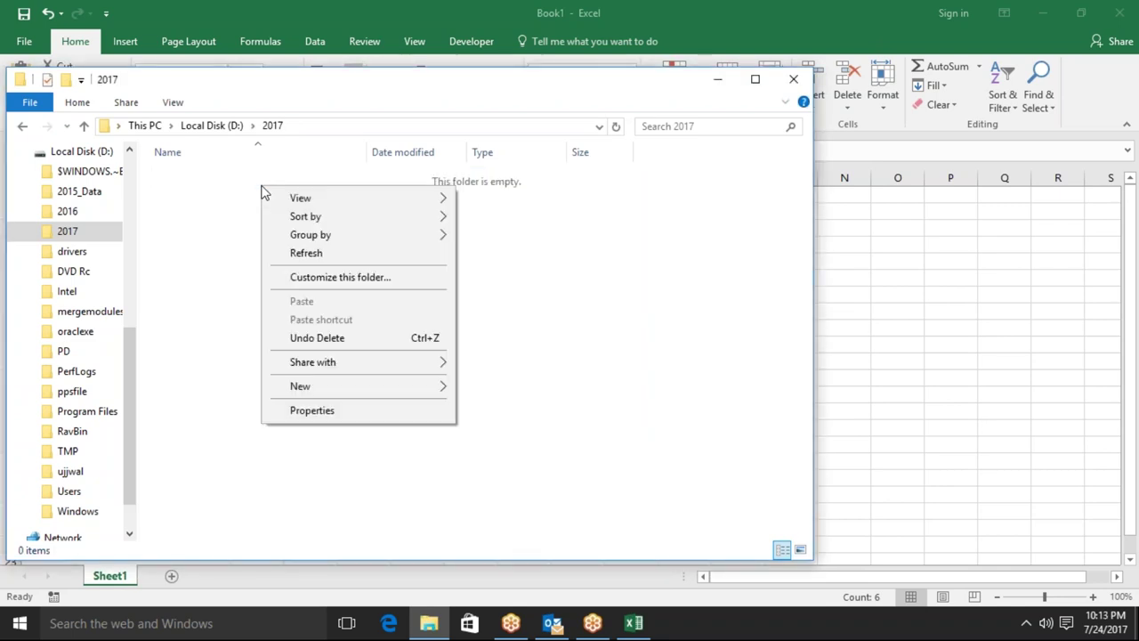
pyautogui.moveTo(376, 387)
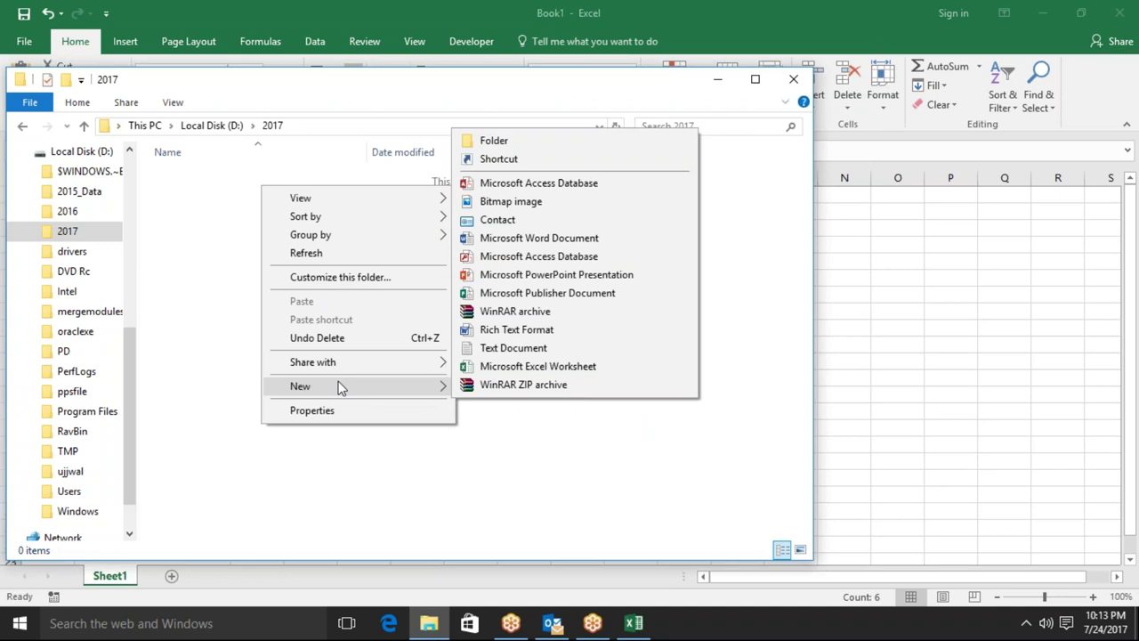
pyautogui.click(513, 366)
pyautogui.write('1')
pyautogui.press('Return')
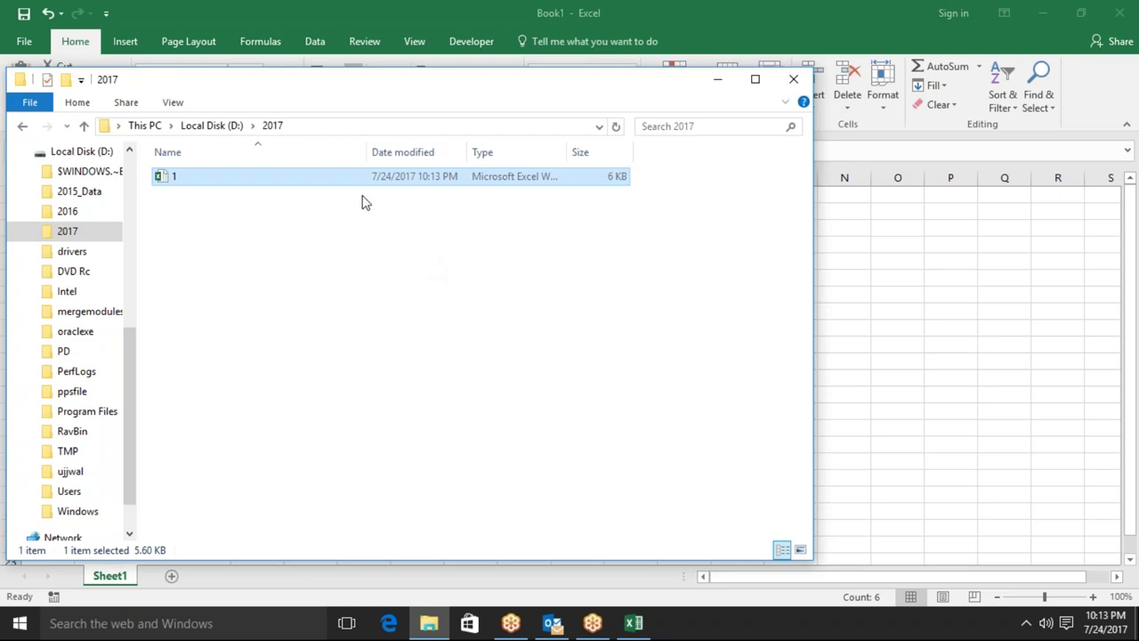
pyautogui.rightClick(299, 216)
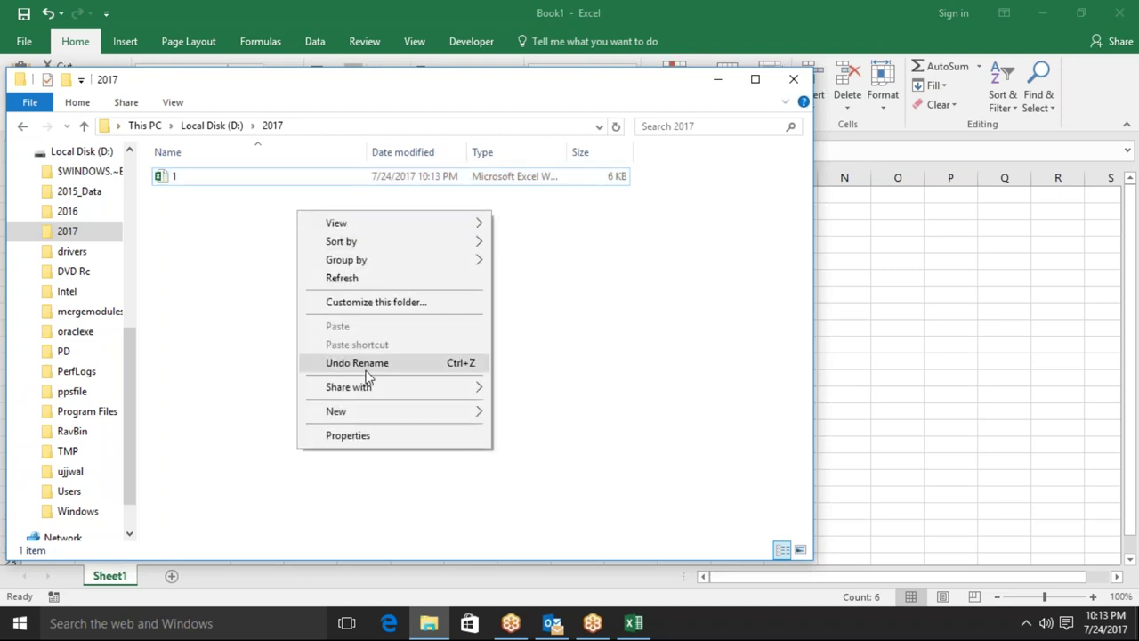
pyautogui.moveTo(369, 410)
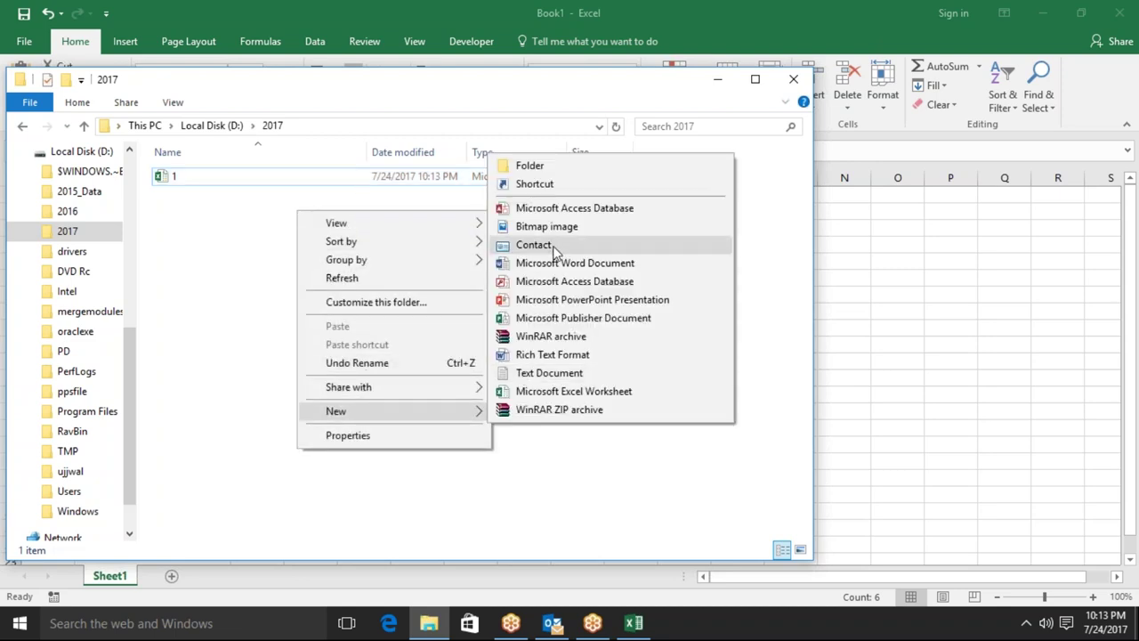
pyautogui.click(558, 393)
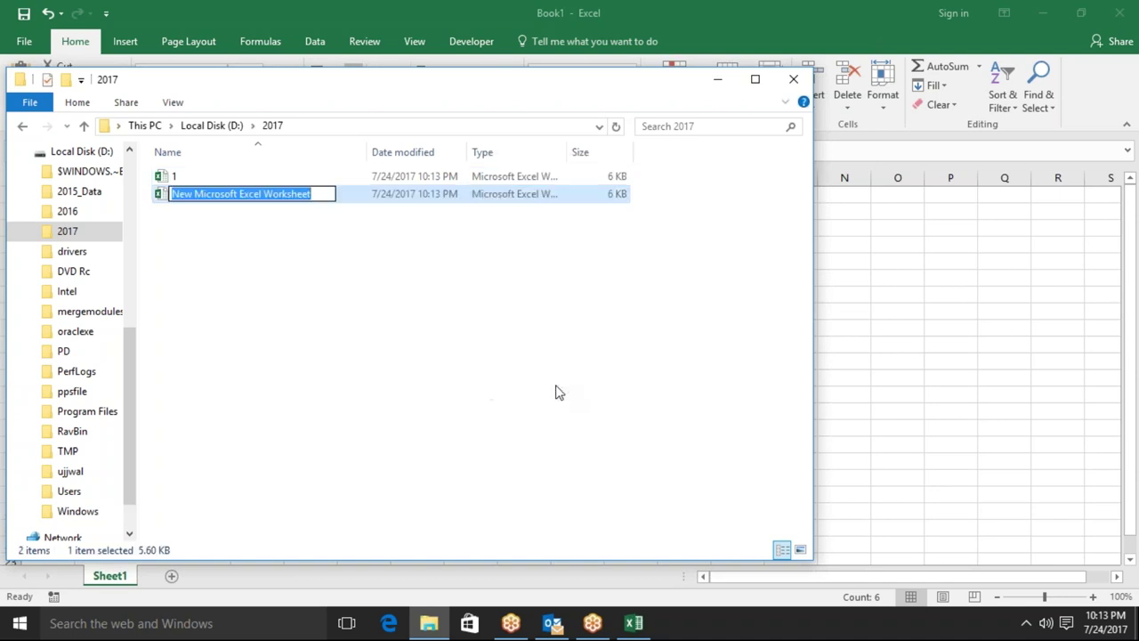
pyautogui.write('2')
pyautogui.press('Return')
pyautogui.rightClick(362, 364)
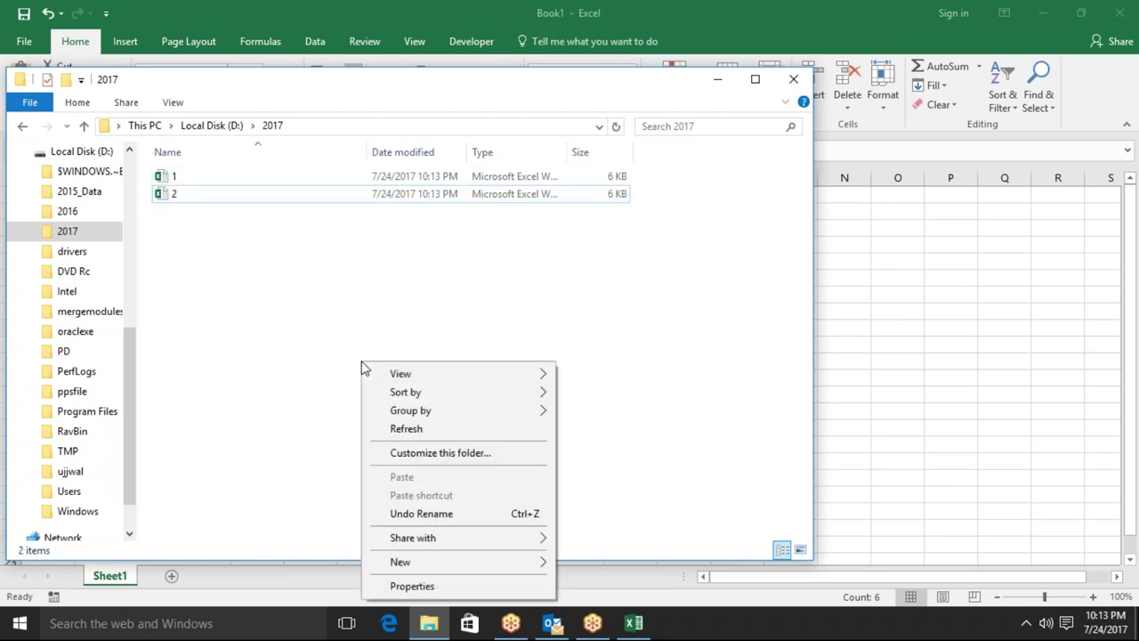
pyautogui.moveTo(430, 559)
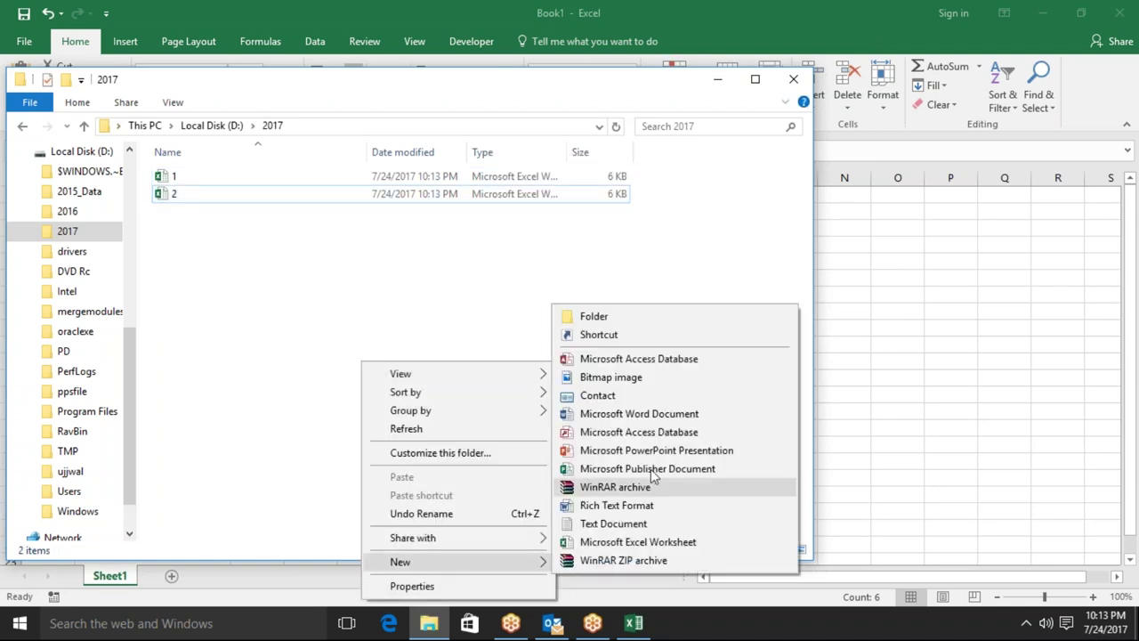
pyautogui.click(635, 543)
pyautogui.write('3')
pyautogui.press('Return')
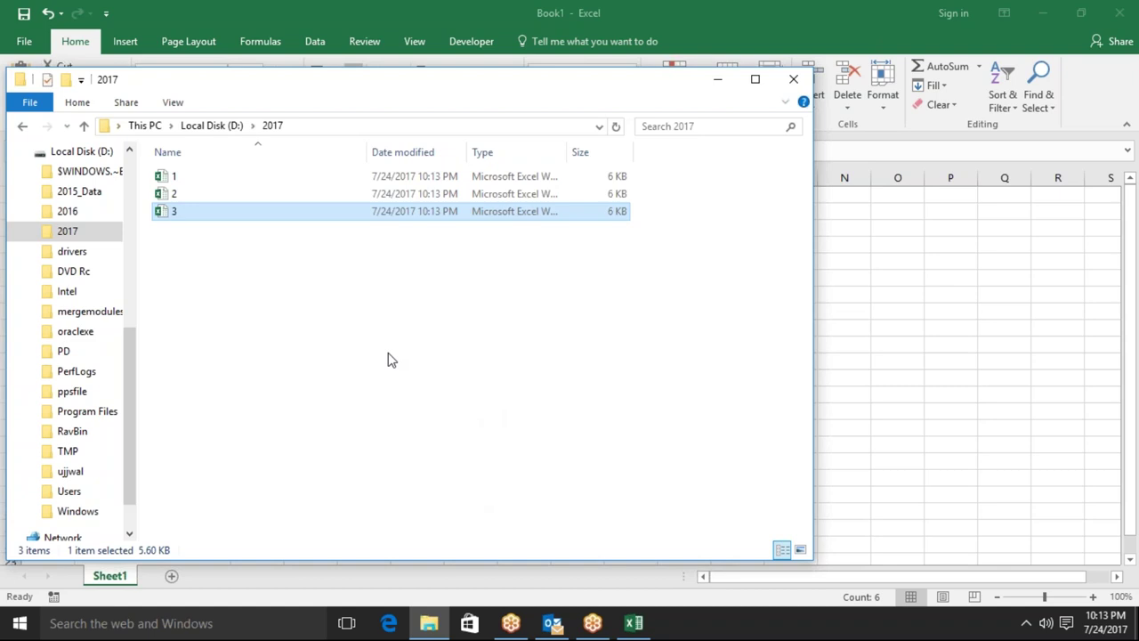
# Step: Create two more Excel worksheets named 4 and 5, then return to Excel
pyautogui.rightClick(332, 307)
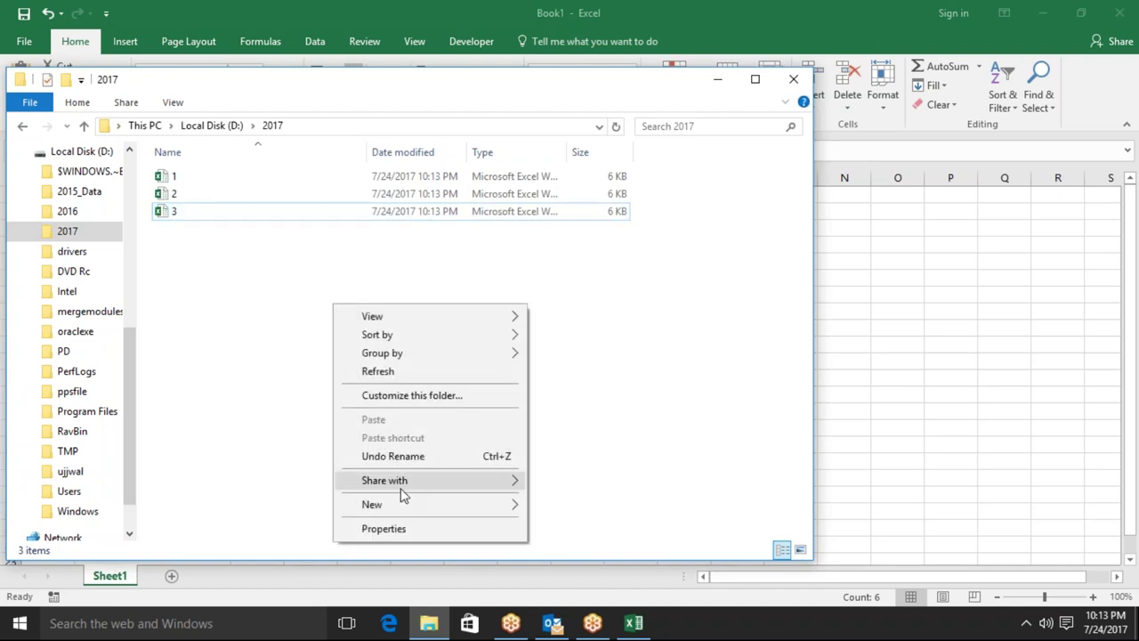
pyautogui.moveTo(403, 503)
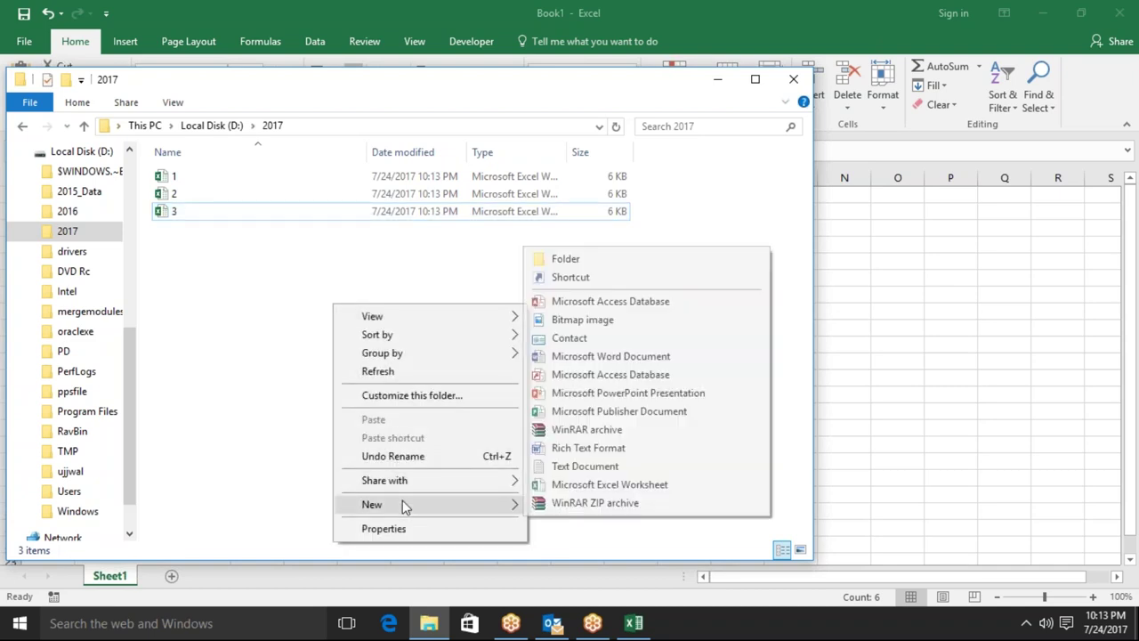
pyautogui.click(616, 488)
pyautogui.write('4')
pyautogui.press('Return')
pyautogui.rightClick(425, 381)
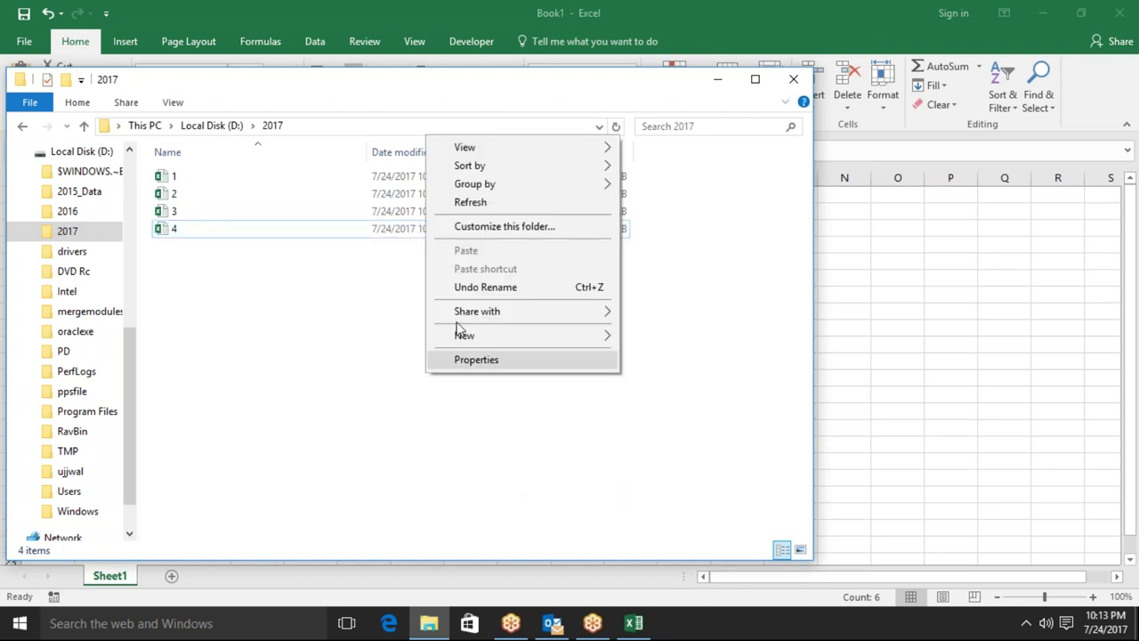
pyautogui.moveTo(475, 333)
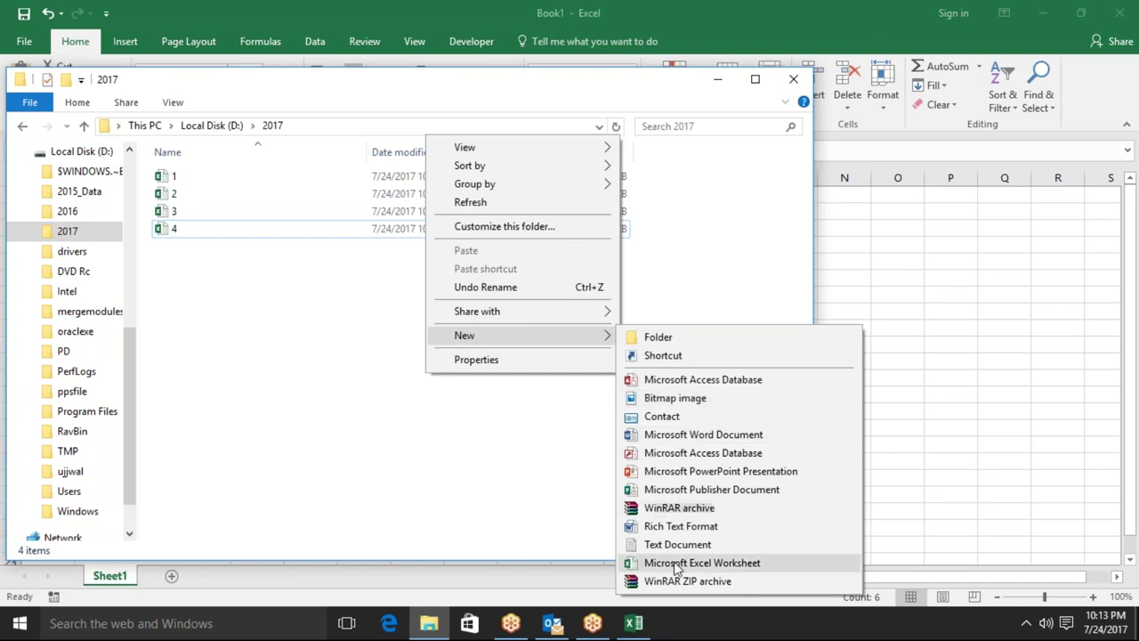
pyautogui.click(676, 566)
pyautogui.write('5')
pyautogui.press('Return')
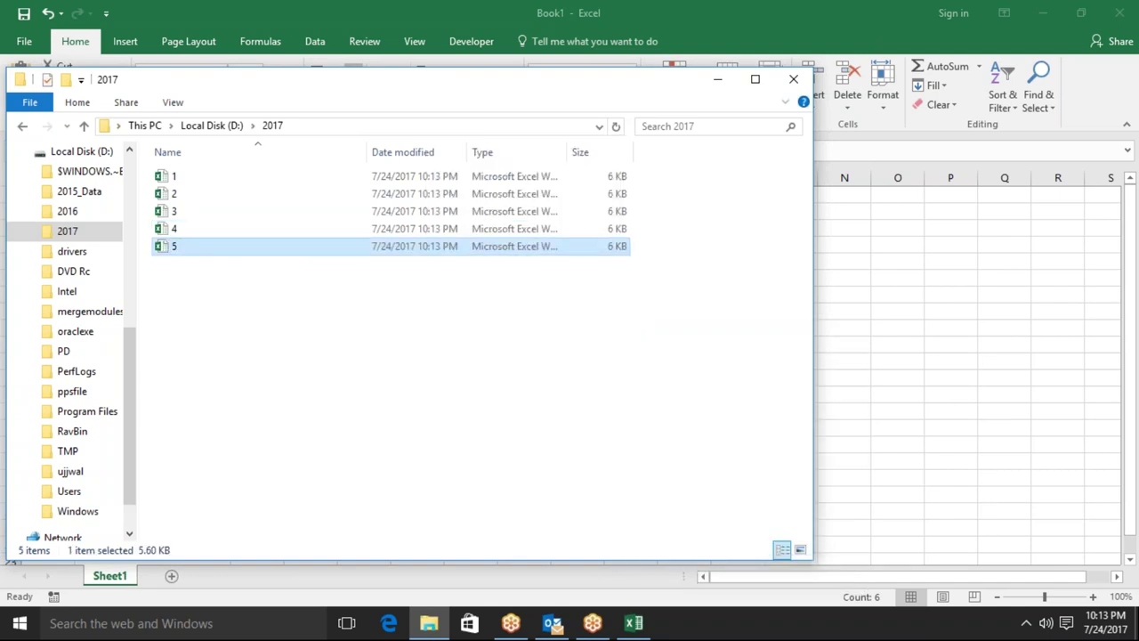
pyautogui.hotkey('alt', 'Tab')
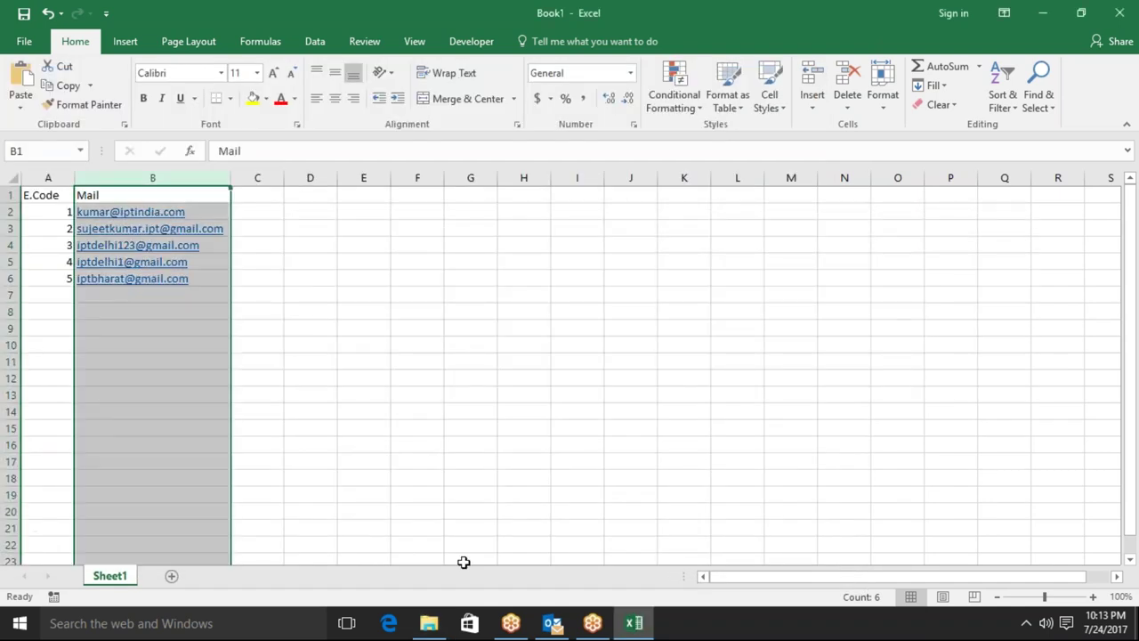
# Step: Compare codes and addresses B2:B6 against the numbered workbooks in D:\2017
pyautogui.click(301, 275)
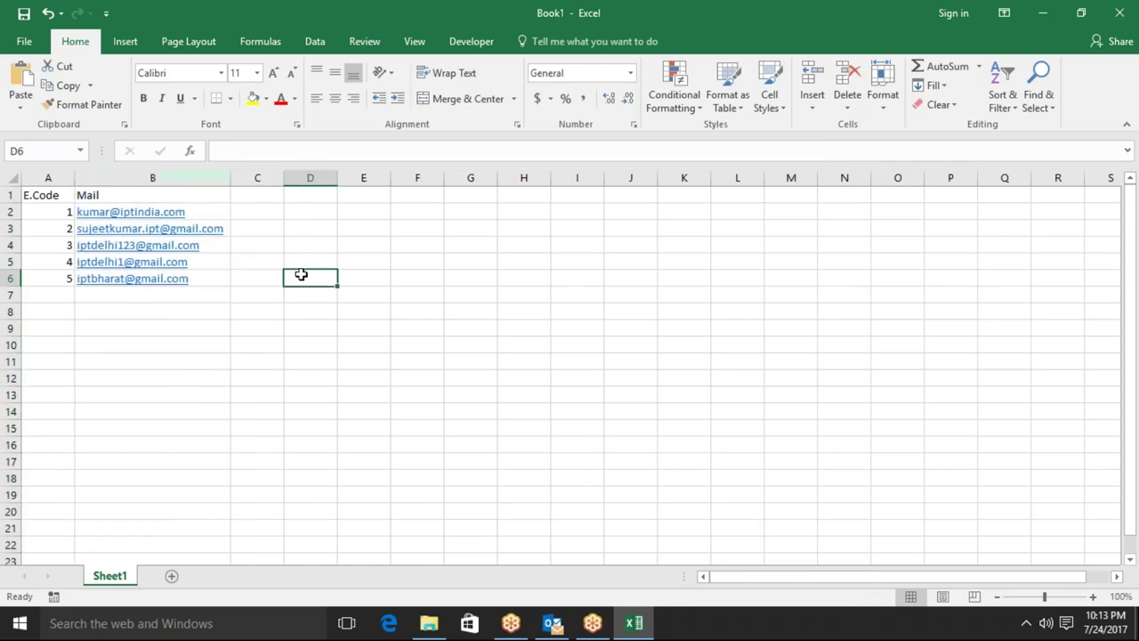
pyautogui.click(206, 210)
pyautogui.click(38, 214)
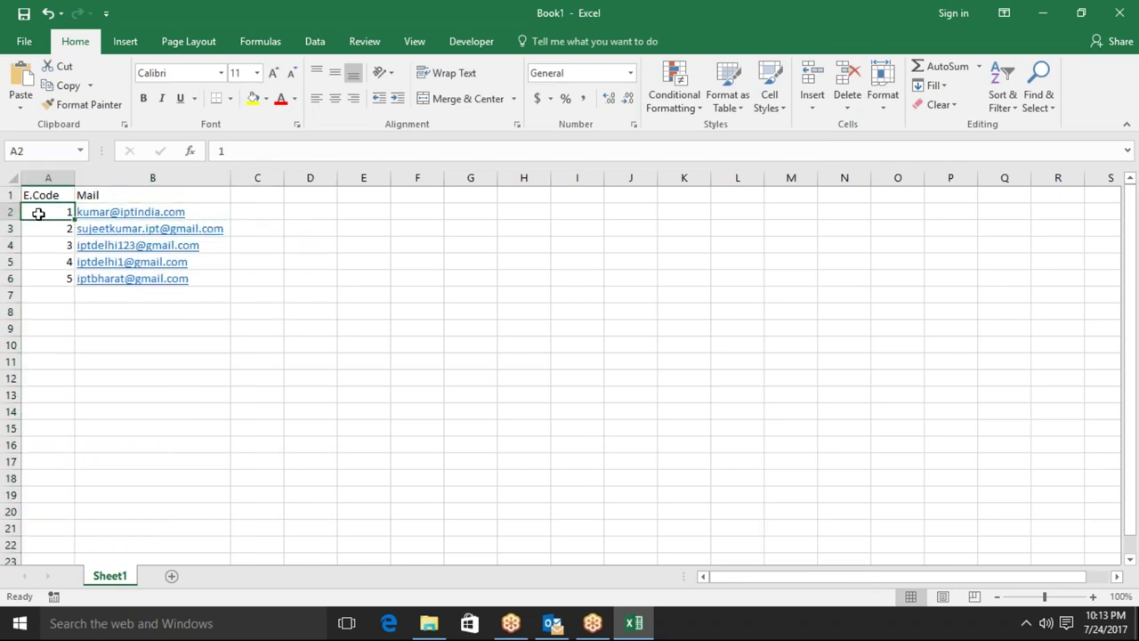
pyautogui.hotkey('alt', 'Tab')
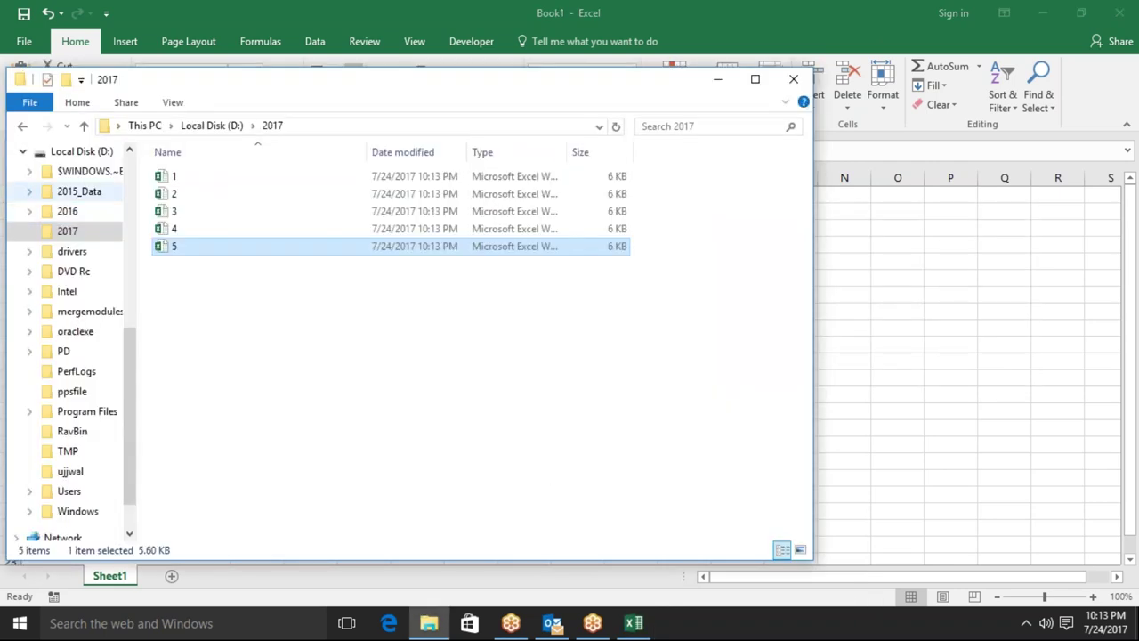
pyautogui.click(162, 177)
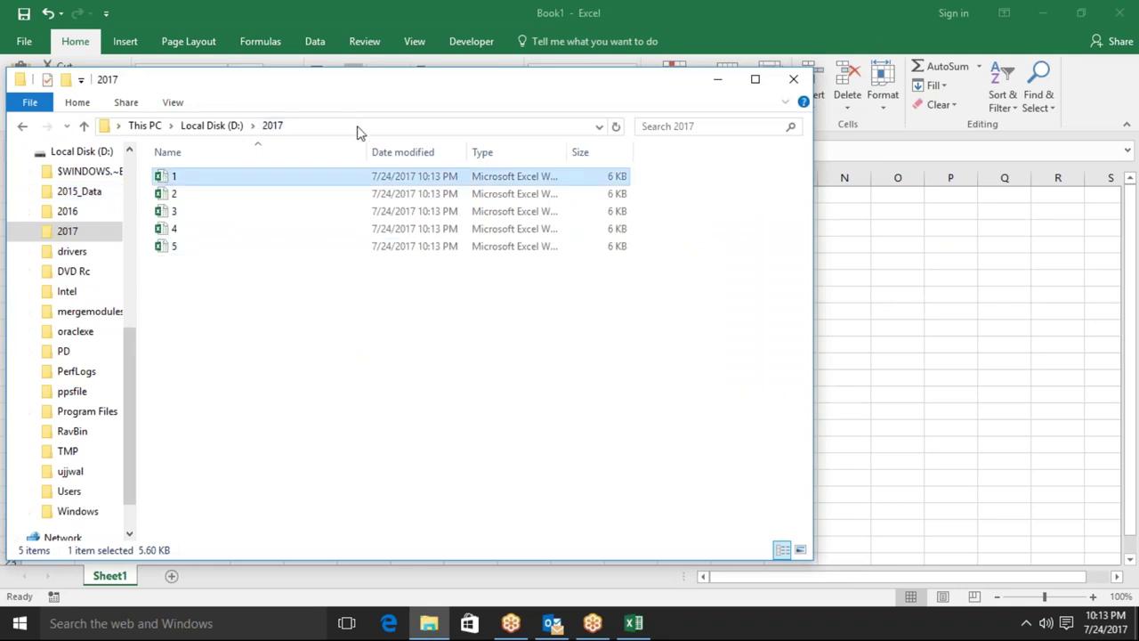
pyautogui.hotkey('alt', 'Tab')
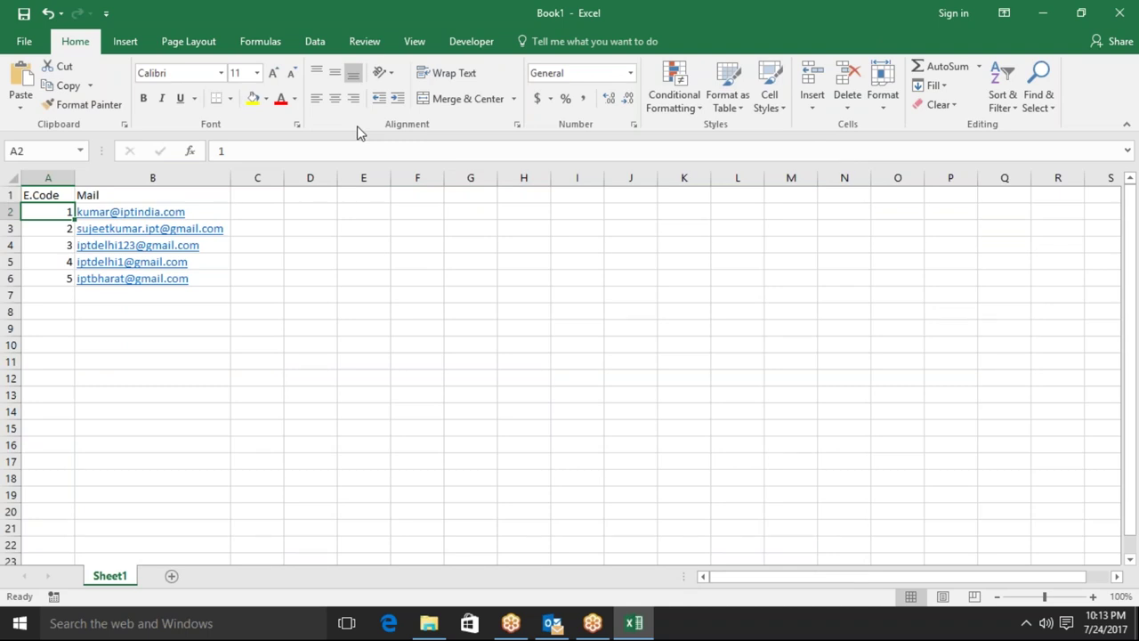
pyautogui.press('Right')
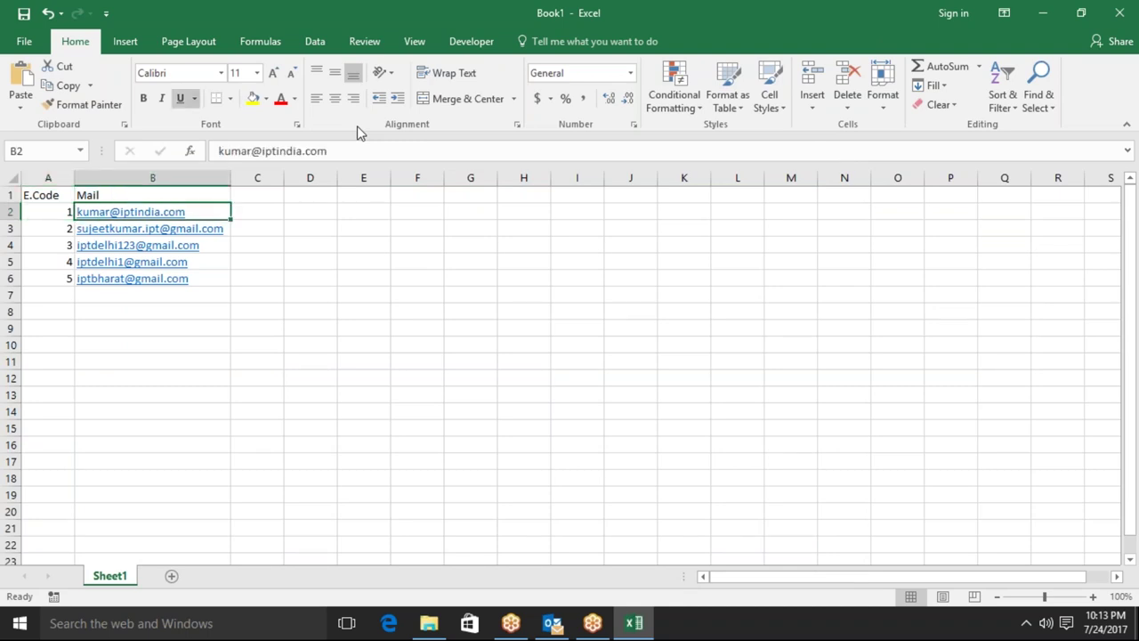
pyautogui.hotkey('ctrl', 'shift', 'Down')
pyautogui.press('Left')
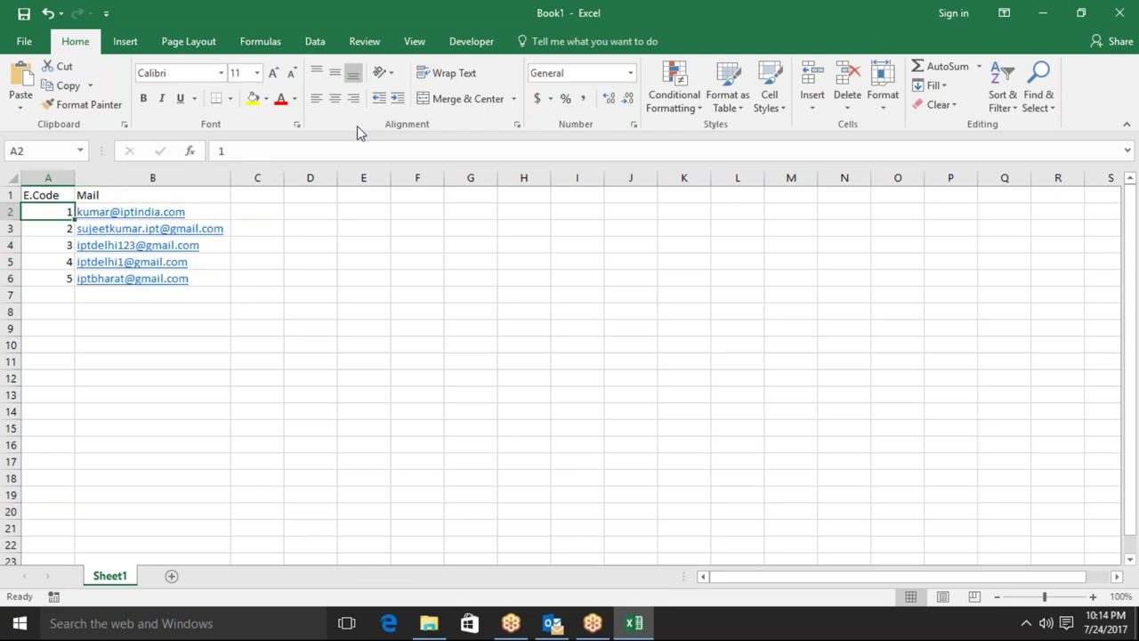
pyautogui.hotkey('alt', 'Tab')
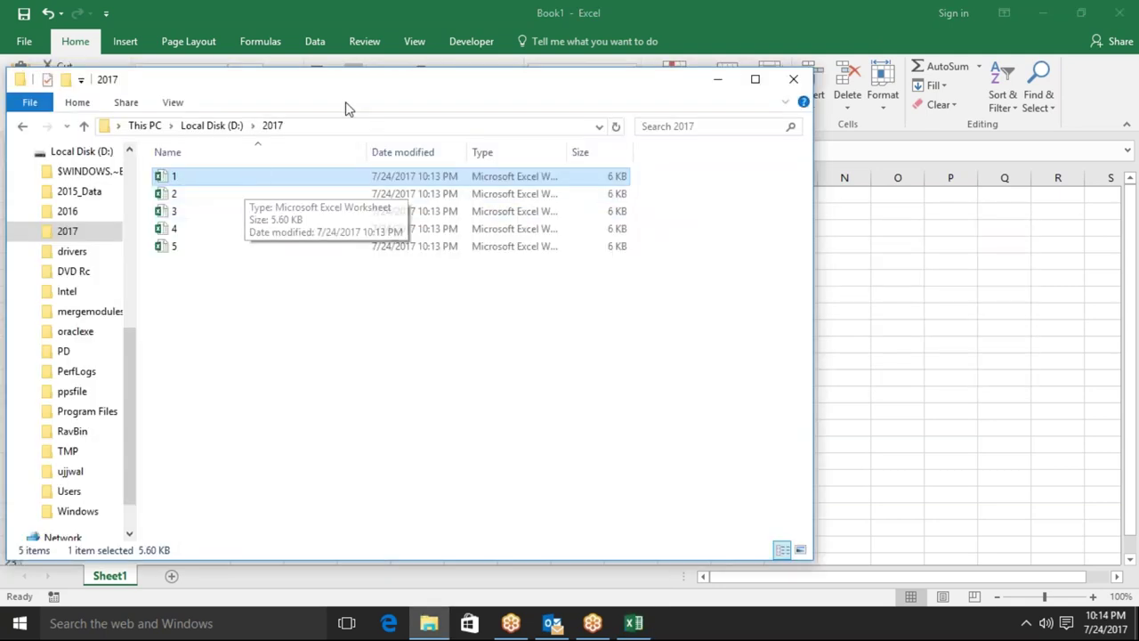
pyautogui.hotkey('alt', 'Tab')
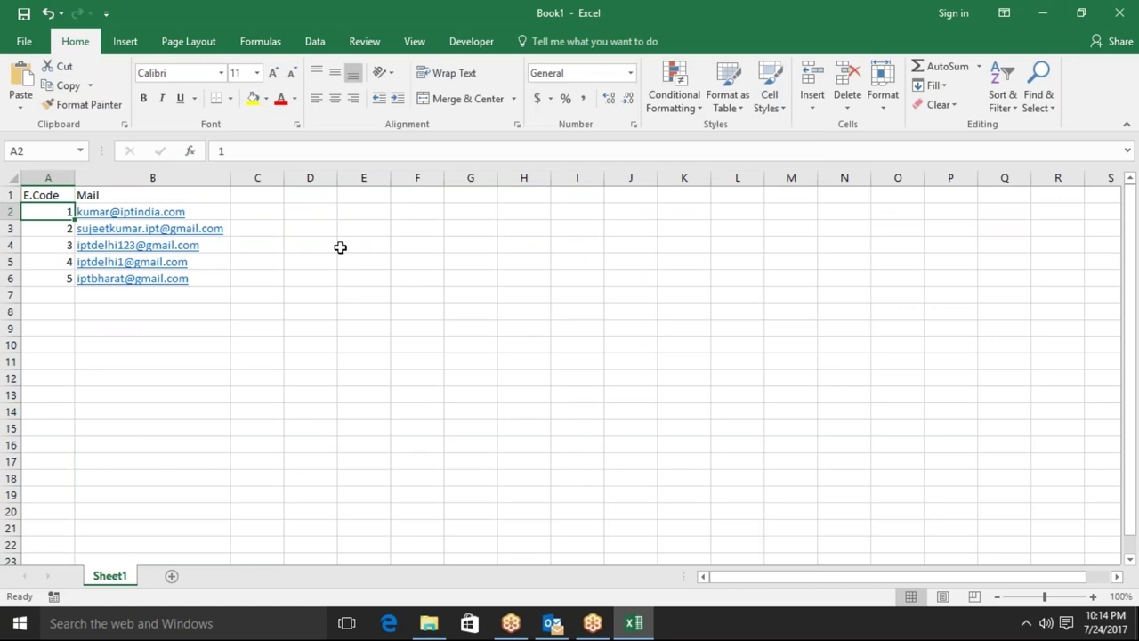
# Step: In the VBA editor, insert Module1 with an empty Sub mail() macro, then return to Excel
pyautogui.click(472, 39)
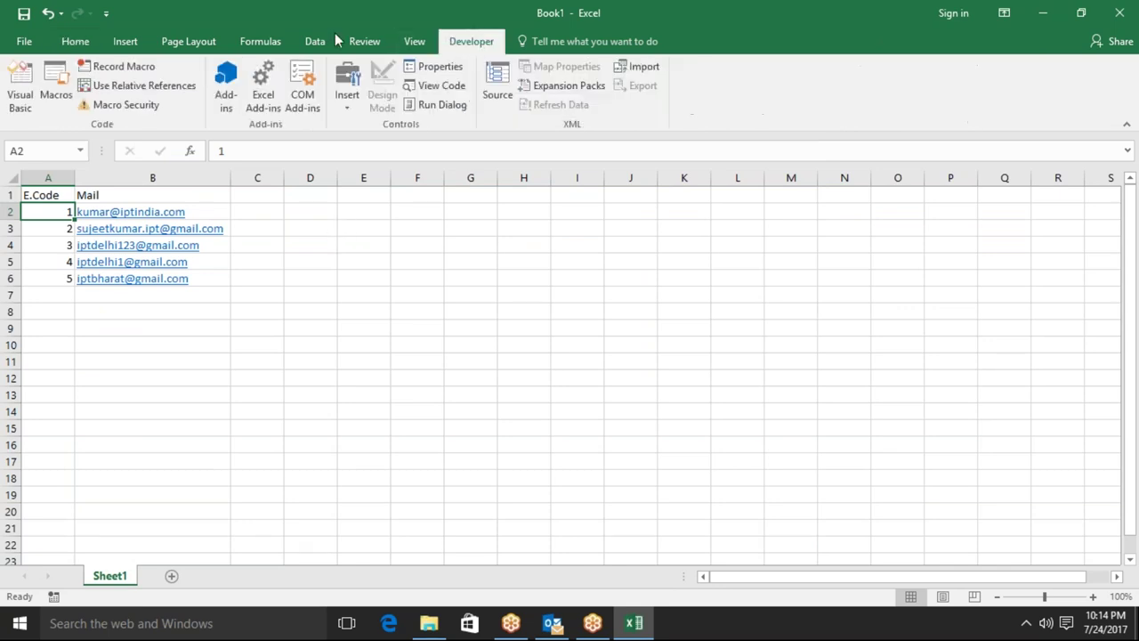
pyautogui.click(21, 96)
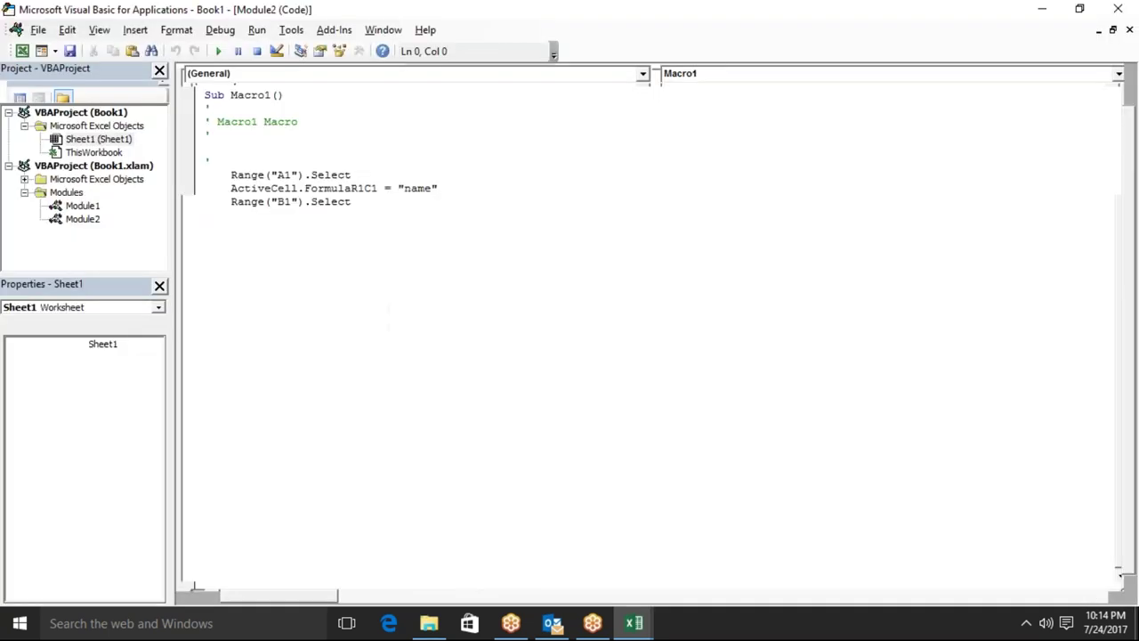
pyautogui.click(135, 29)
pyautogui.click(156, 86)
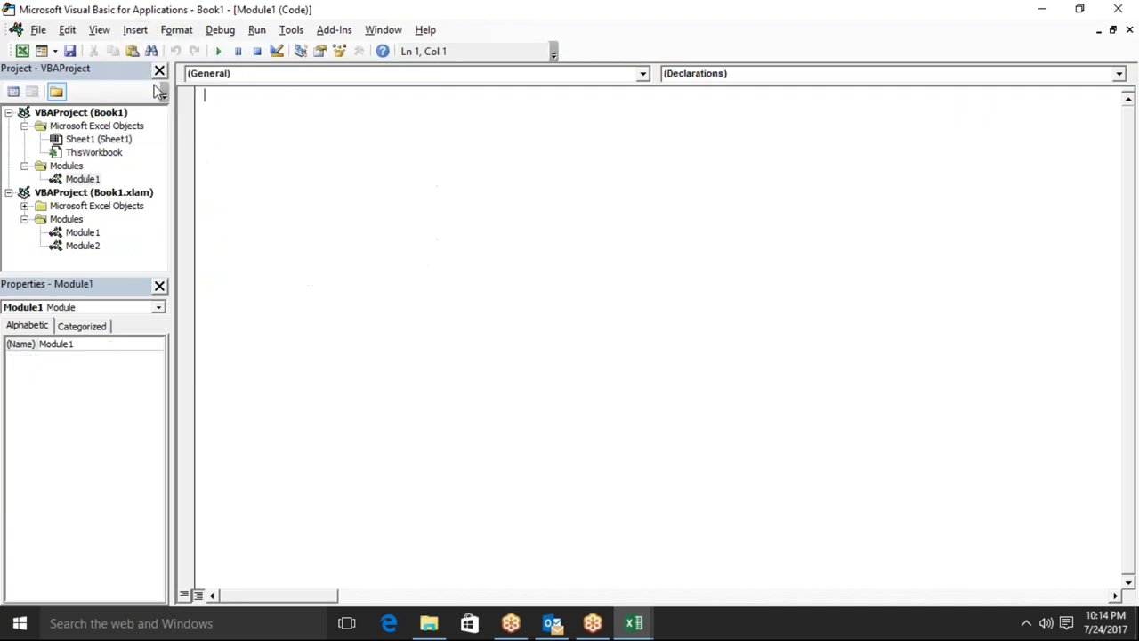
pyautogui.write('sub mail')
pyautogui.write('()')
pyautogui.press('Return')
pyautogui.press('Return')
pyautogui.press('Return')
pyautogui.press('Return')
pyautogui.press('Return')
pyautogui.press('Return')
pyautogui.press('Up')
pyautogui.press('Up')
pyautogui.press('Up')
pyautogui.press('Up')
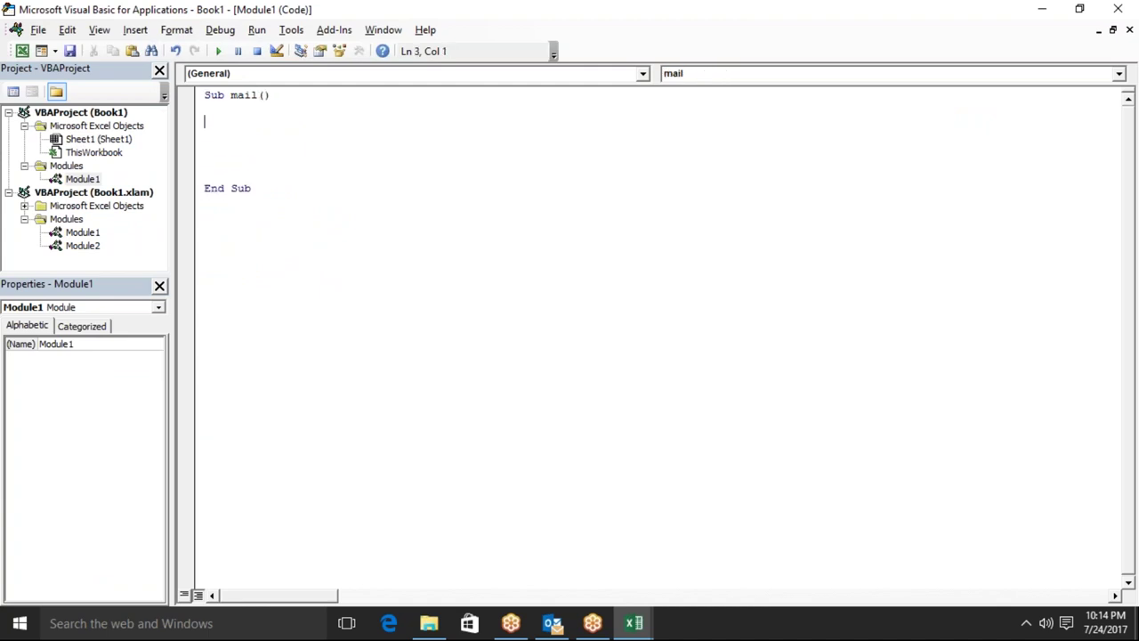
pyautogui.hotkey('alt', 'F11')
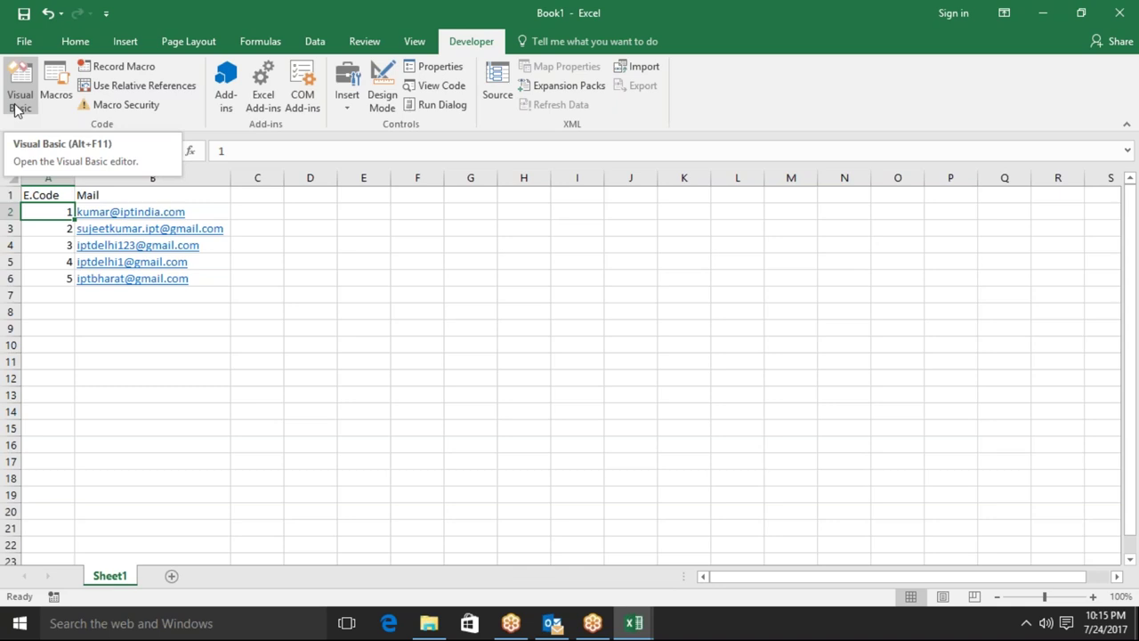
# Step: Add Dim o As Object, Dim m As Object and Set o = CreateObject("Outlook.application") to Sub mail()
pyautogui.click(15, 109)
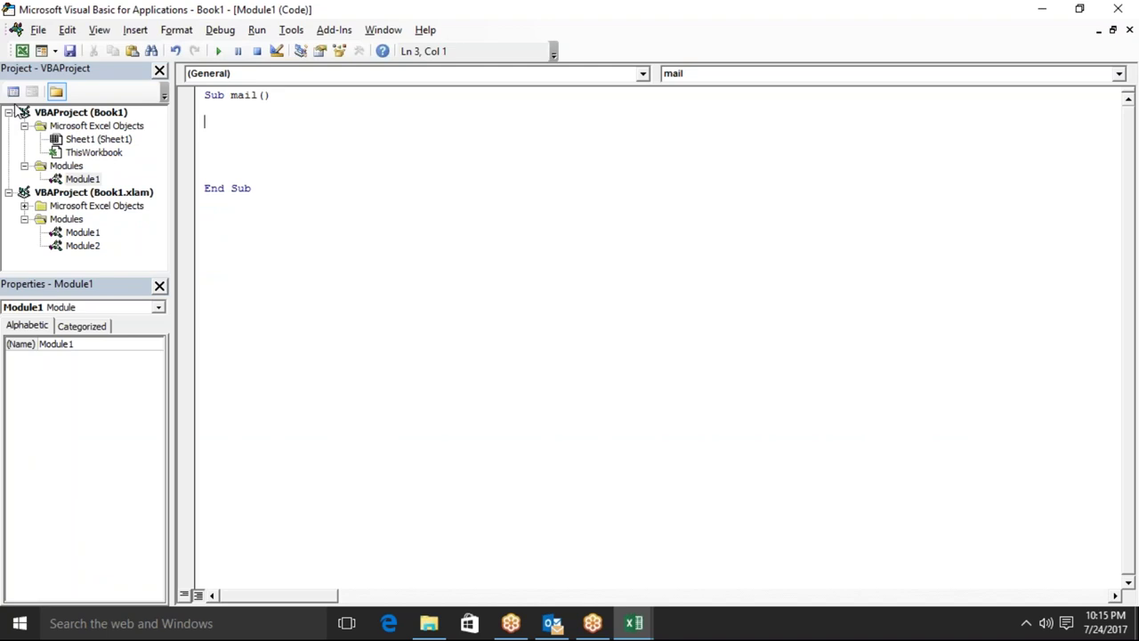
pyautogui.write('dim ')
pyautogui.write('o as o')
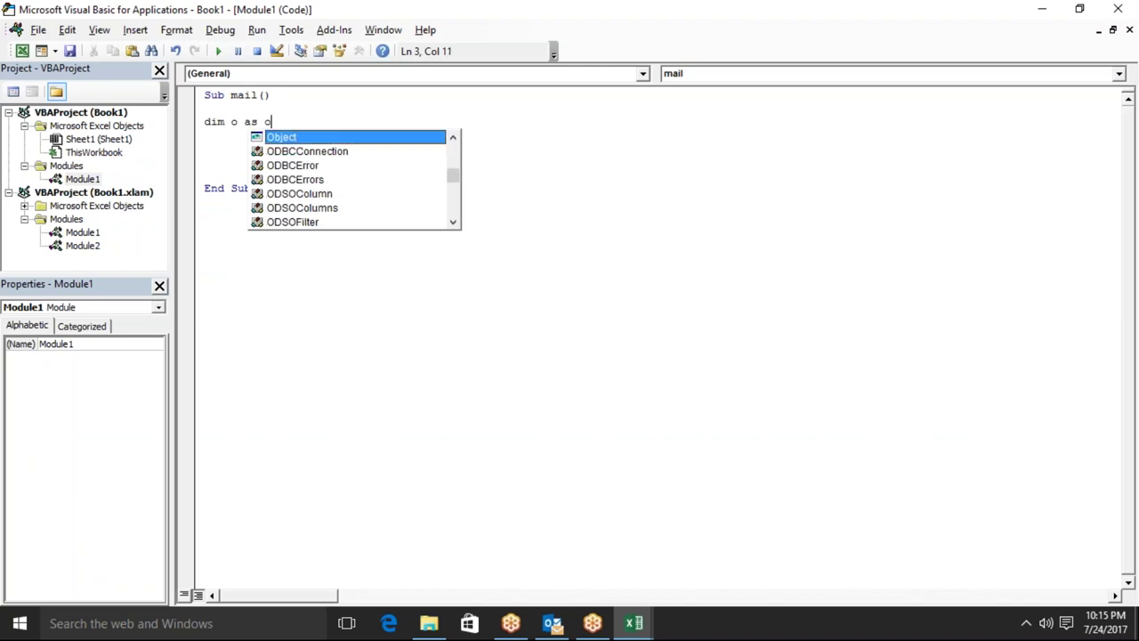
pyautogui.press('Tab')
pyautogui.press('Return')
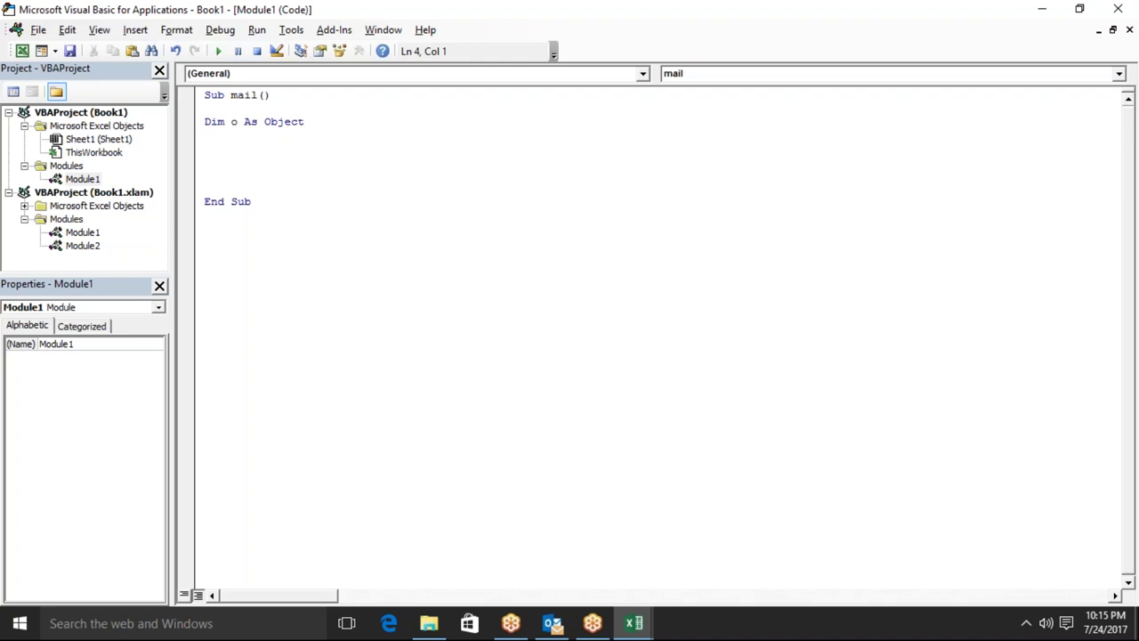
pyautogui.press('Return')
pyautogui.press('Return')
pyautogui.click(205, 134)
pyautogui.write('dim m as ob')
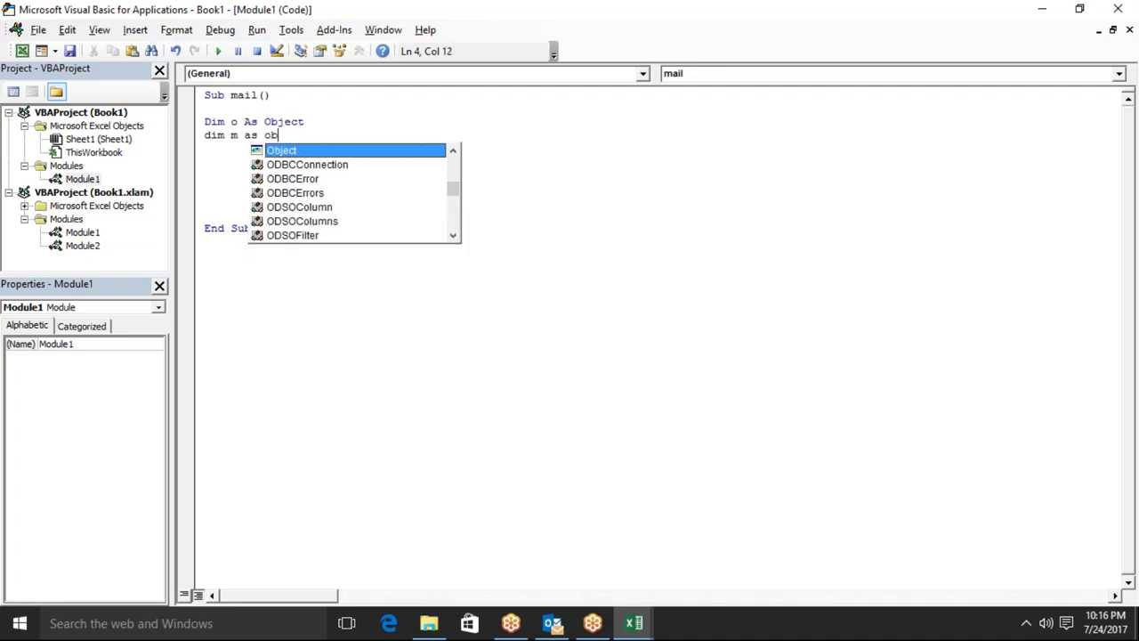
pyautogui.press('Tab')
pyautogui.press('Return')
pyautogui.press('Return')
pyautogui.write('set o=createobject')
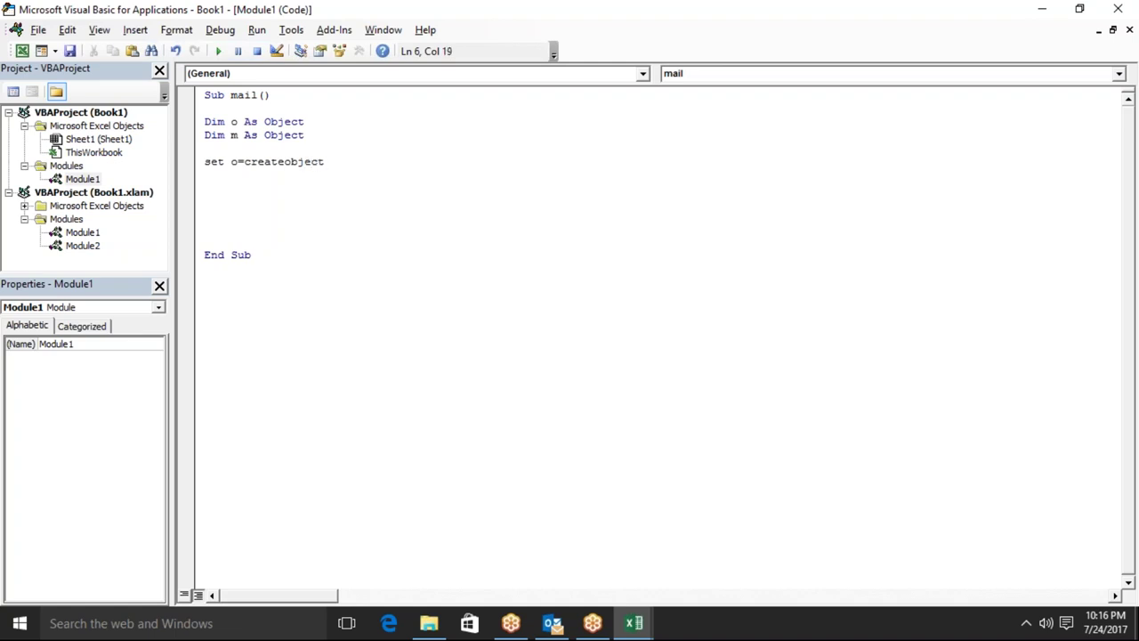
pyautogui.write('("')
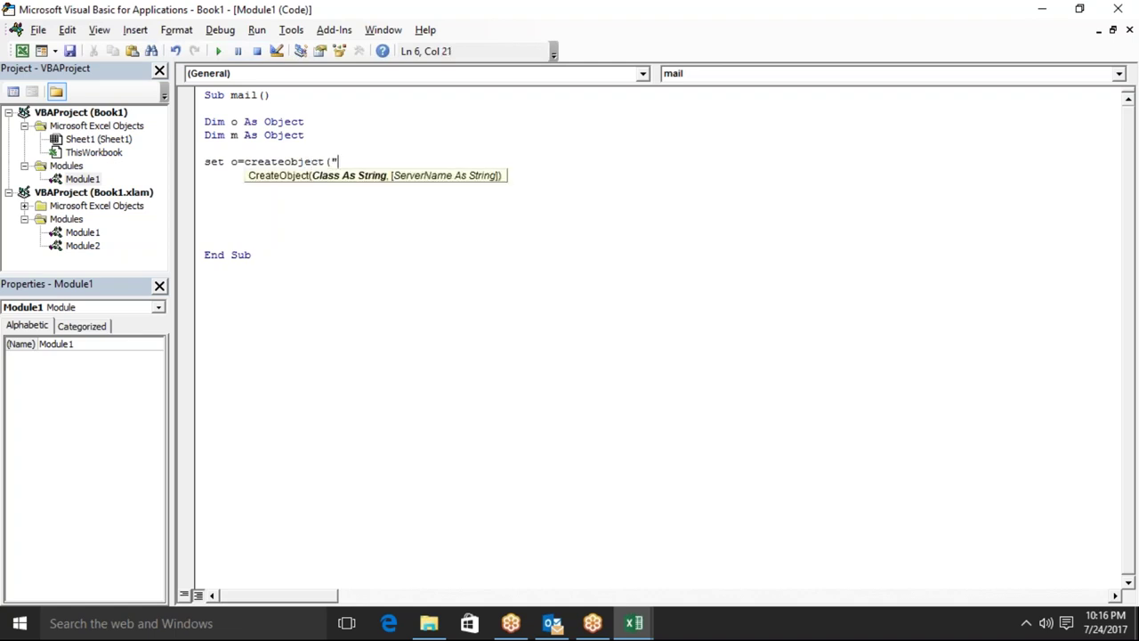
pyautogui.write('Out')
pyautogui.write('look.appl')
pyautogui.write('ication"')
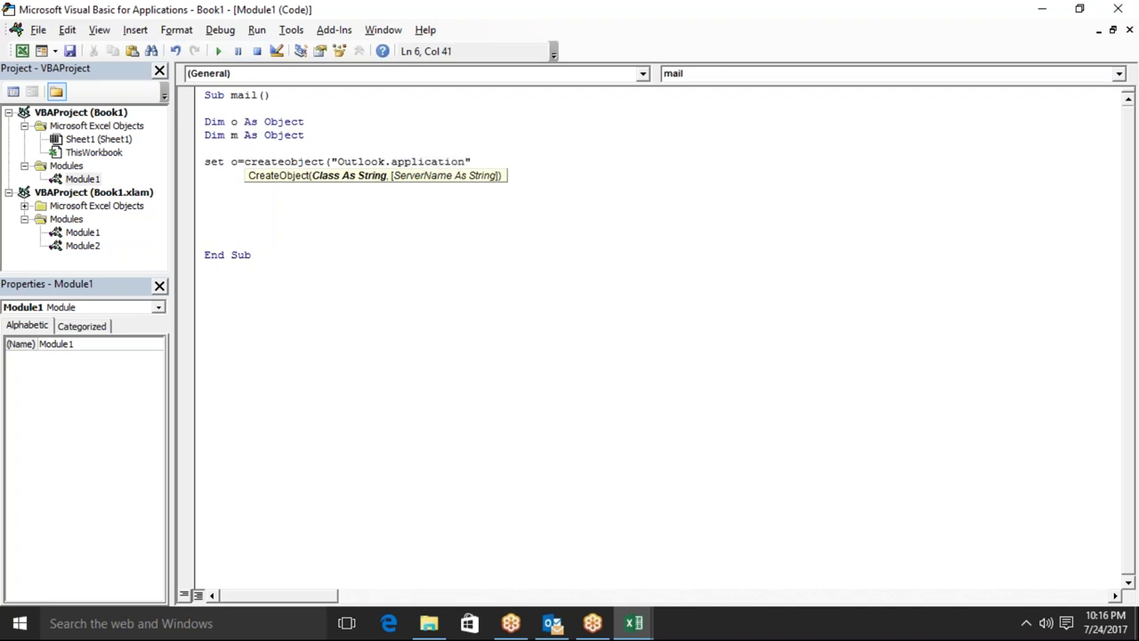
pyautogui.write(')')
pyautogui.press('Return')
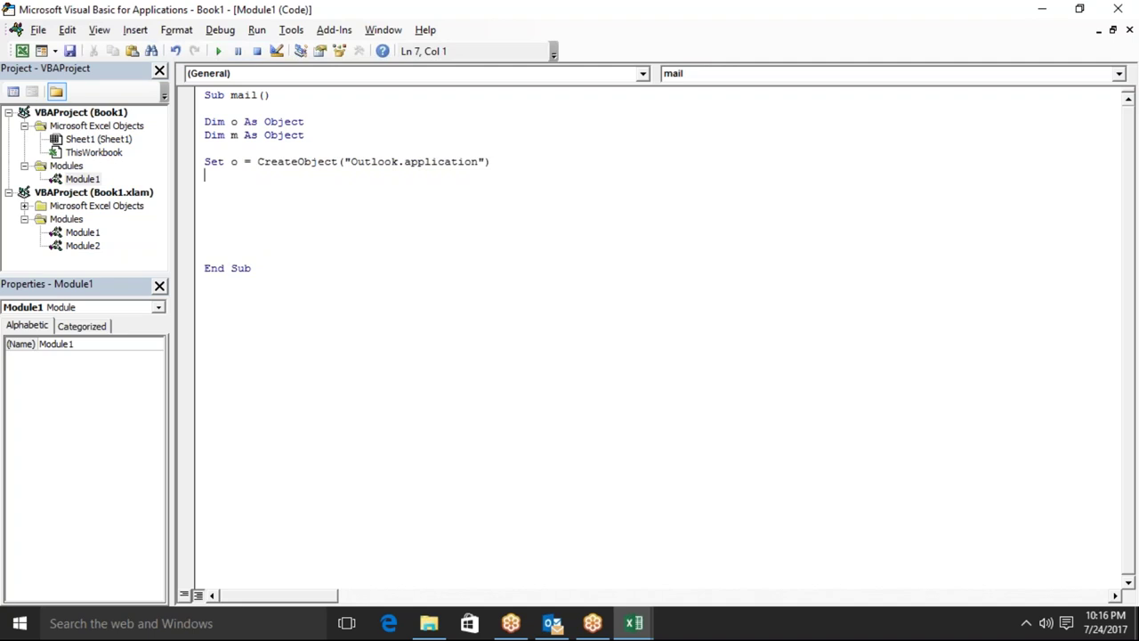
# Step: Add Set m = o.createitem(0) and a With m line, fixing the witj typo
pyautogui.press('Return')
pyautogui.write('set ')
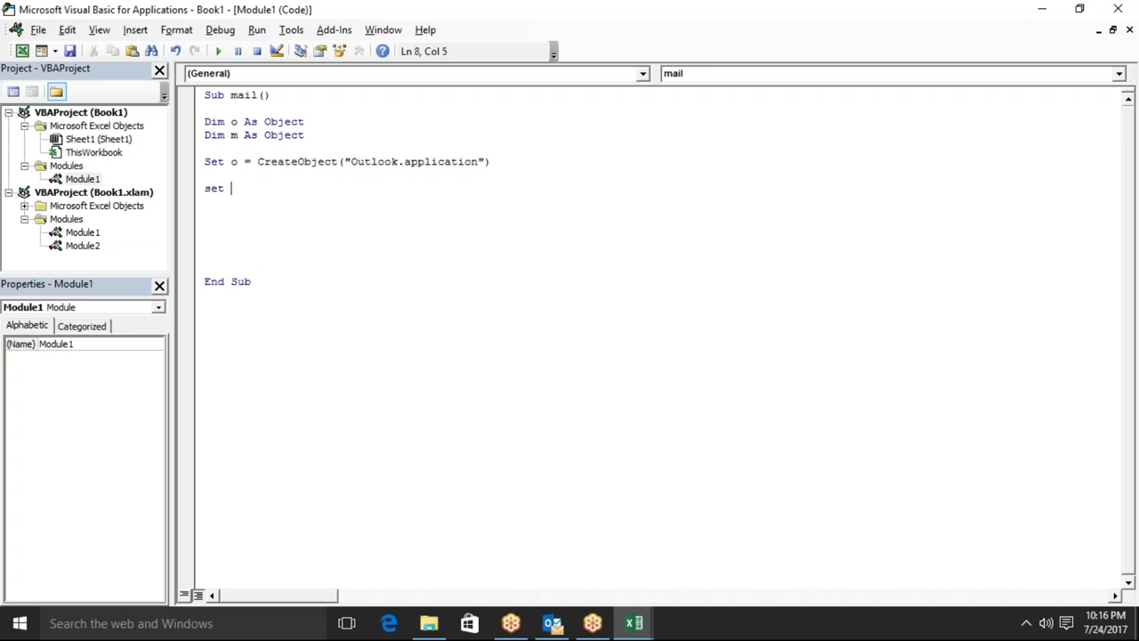
pyautogui.write('m=o.')
pyautogui.write('crea')
pyautogui.write('teitem(')
pyautogui.write('0')
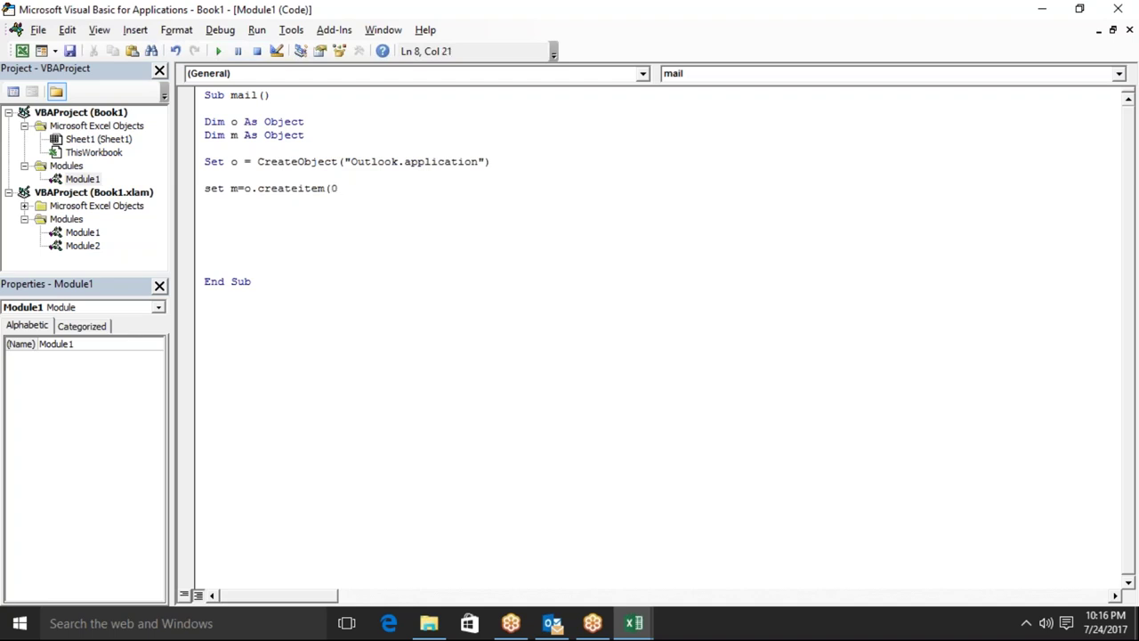
pyautogui.write(')')
pyautogui.press('Return')
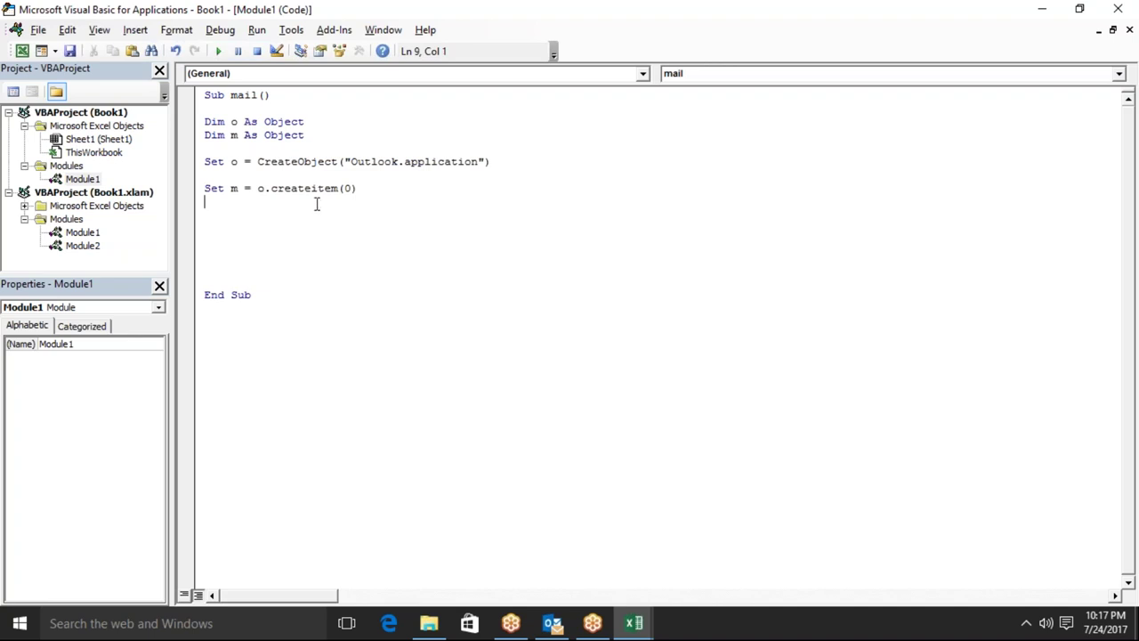
pyautogui.press('Return')
# Step: Tidy the blank lines around the Set m and With m lines
pyautogui.press('Return')
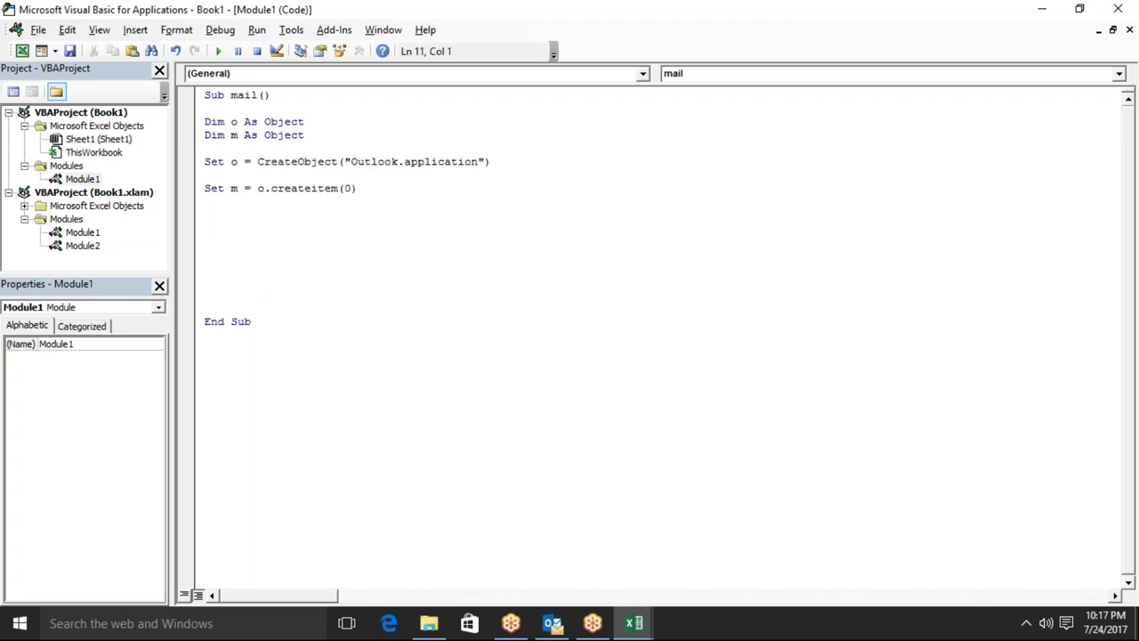
pyautogui.write('witj ')
pyautogui.write('m')
pyautogui.click(231, 228)
pyautogui.press('BackSpace')
pyautogui.write('h m')
pyautogui.click(205, 215)
pyautogui.press('Return')
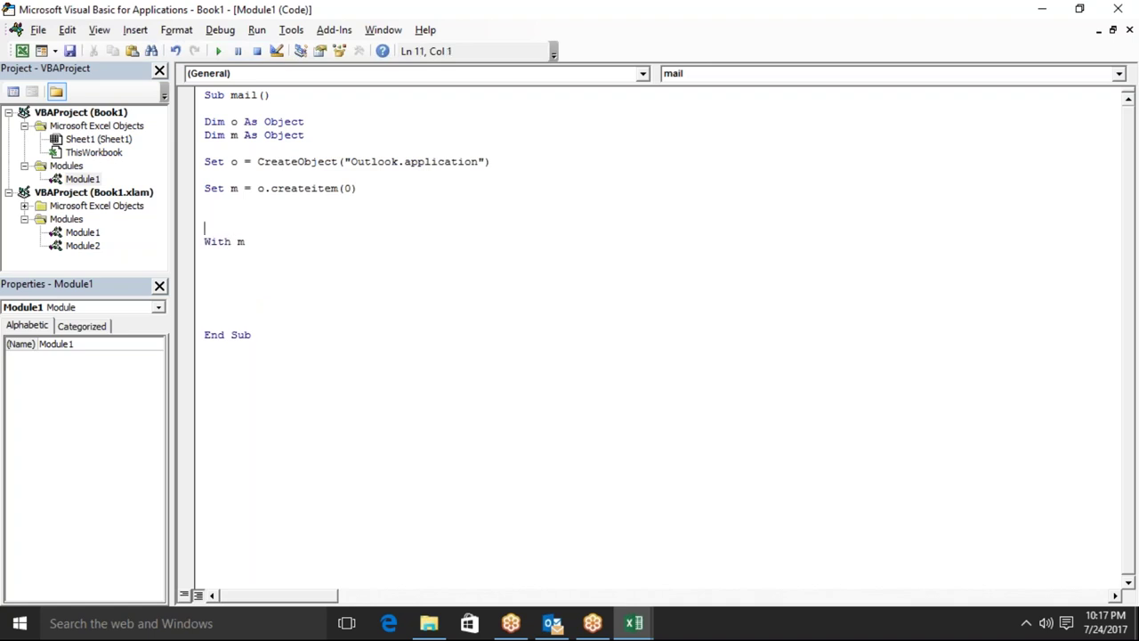
pyautogui.click(206, 201)
pyautogui.press('Delete')
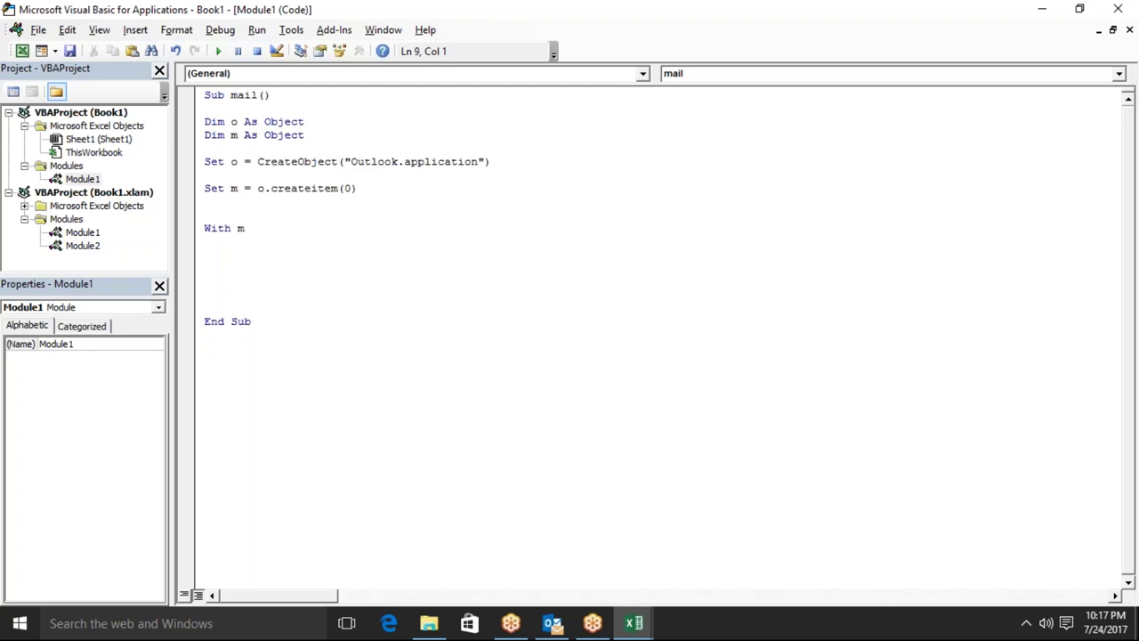
pyautogui.press('Delete')
pyautogui.click(205, 188)
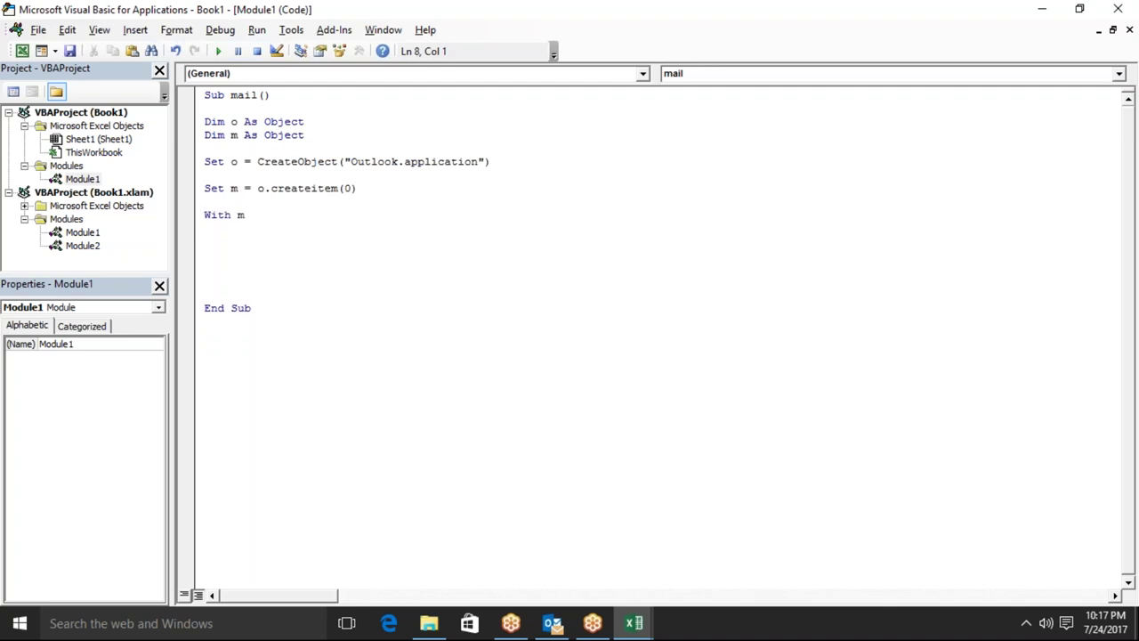
pyautogui.press('Return')
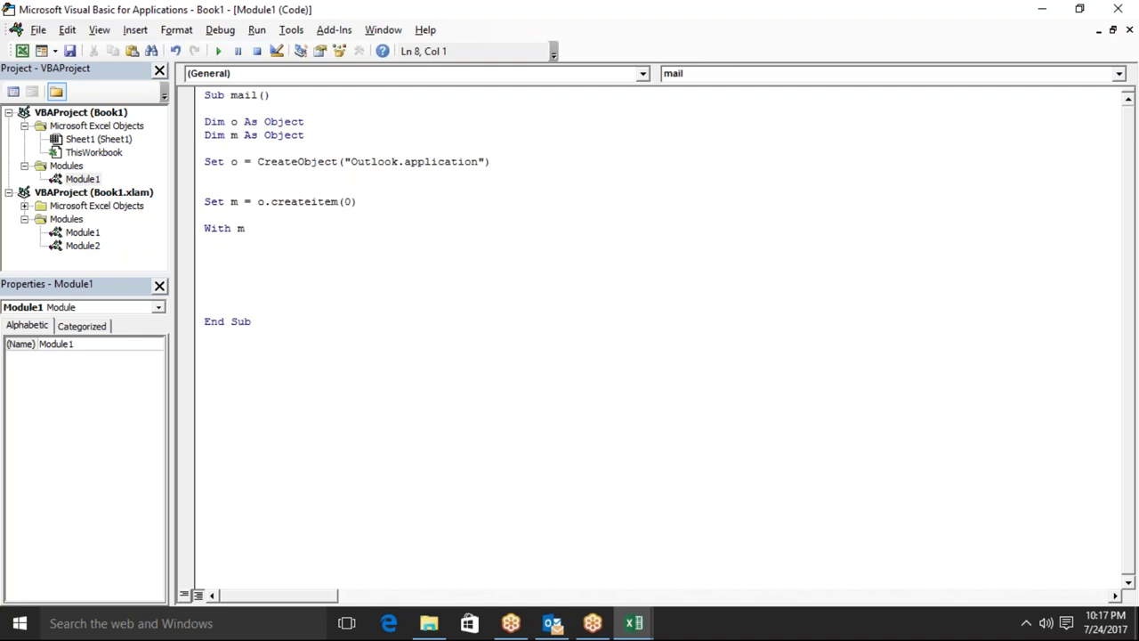
# Step: Start a For i = 2 To 6 loop above With m and set .To = Range("B" & i).Value
pyautogui.press('Down')
pyautogui.press('Down')
pyautogui.press('Return')
pyautogui.write('for i = 2 to 6')
pyautogui.press('Down')
pyautogui.press('Return')
pyautogui.write('.To = ')
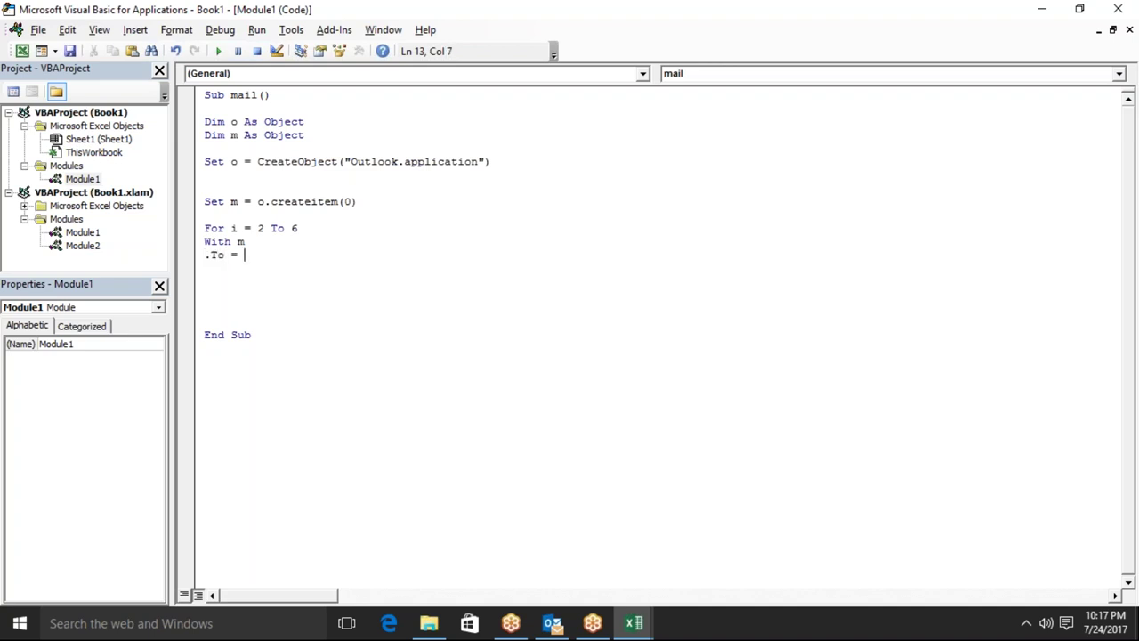
pyautogui.write('range')
pyautogui.write('("B" & i).')
pyautogui.write('va')
pyautogui.press('Down')
pyautogui.press('Tab')
# Step: Add blank .CC and .BCC lines and set .Subject = "Data File"
pyautogui.press('Return')
pyautogui.write('.CC ')
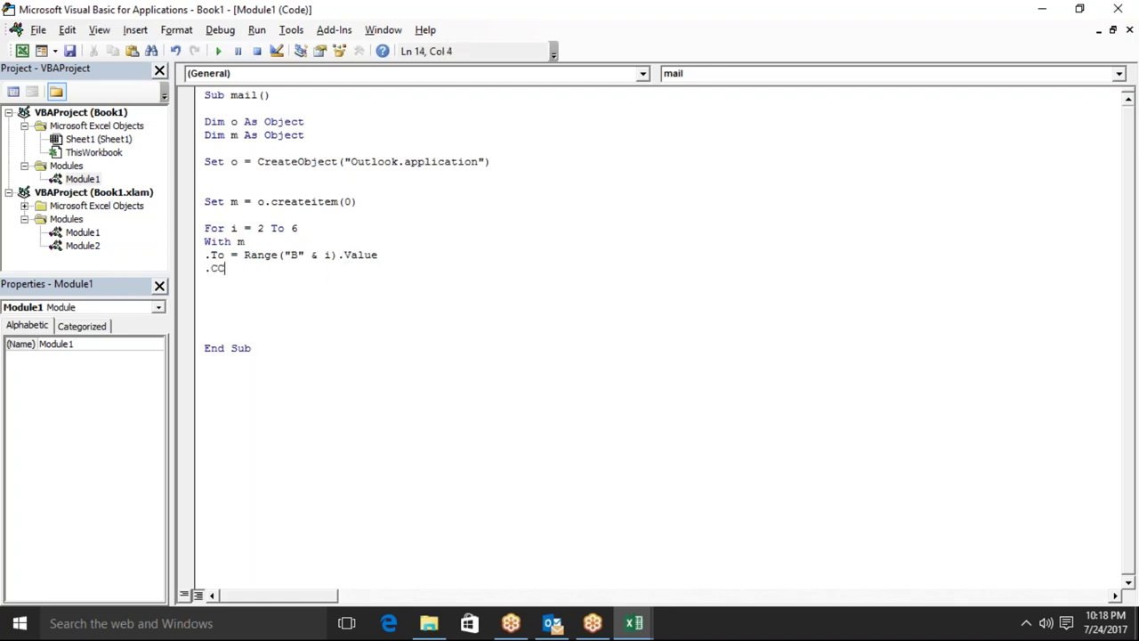
pyautogui.write('= ""')
pyautogui.press('Return')
pyautogui.write('.')
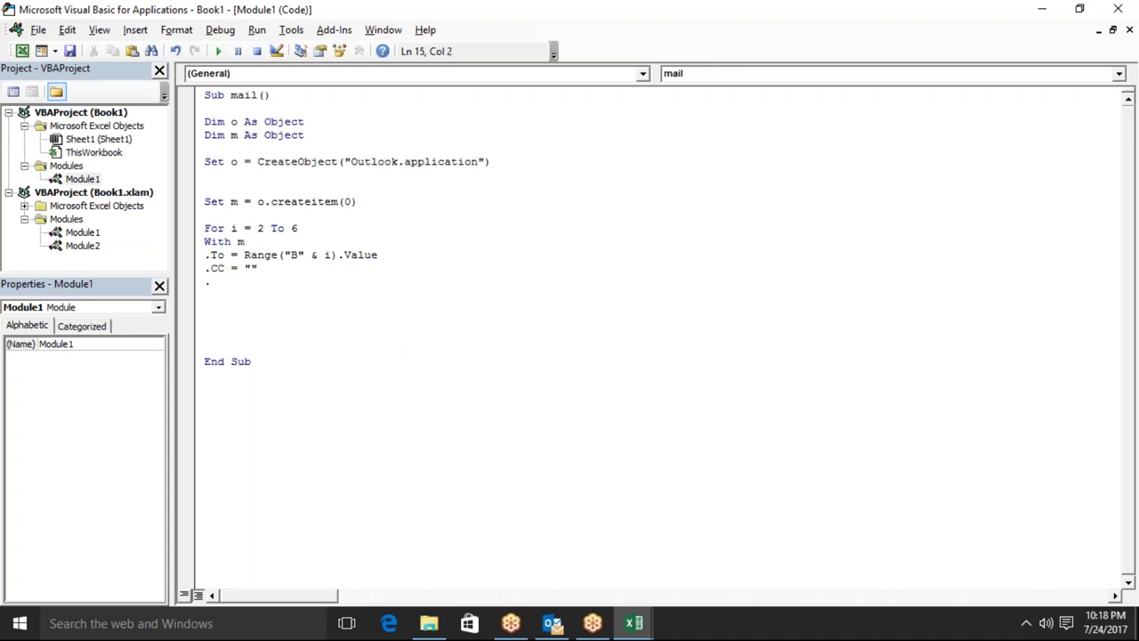
pyautogui.write('BCC')
pyautogui.write('= ')
pyautogui.write('""')
pyautogui.press('Return')
pyautogui.write('.S')
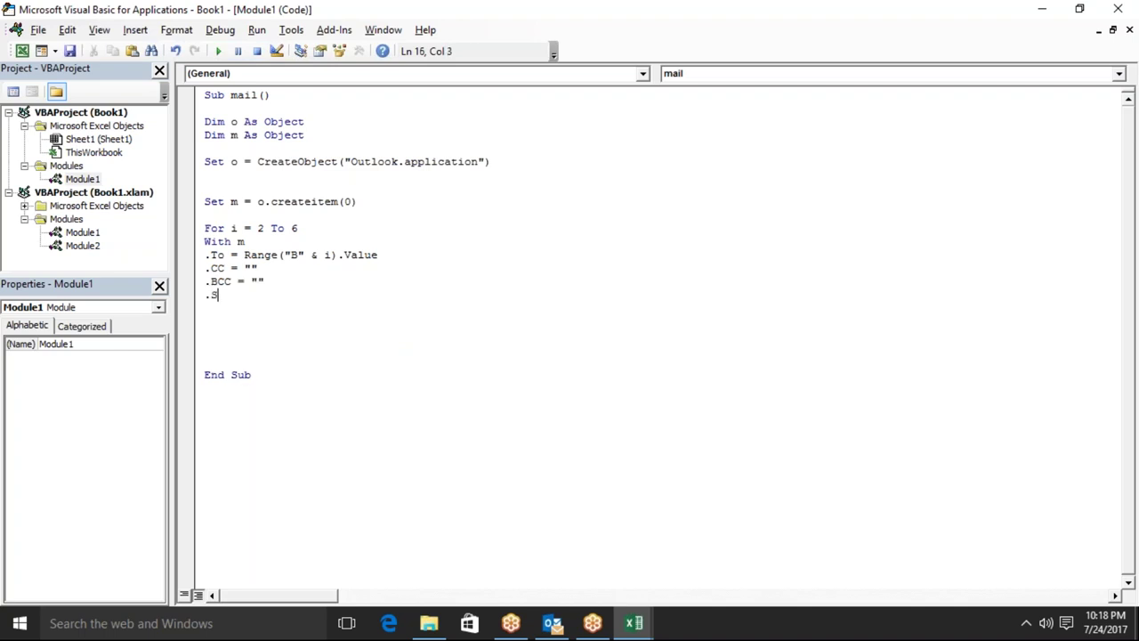
pyautogui.write('ubject ')
pyautogui.write('= "Data File"')
# Step: Write .Body as "Dear Sir,", "Please find attachments of Data", "Regards" and the sender's name on new lines
pyautogui.press('Return')
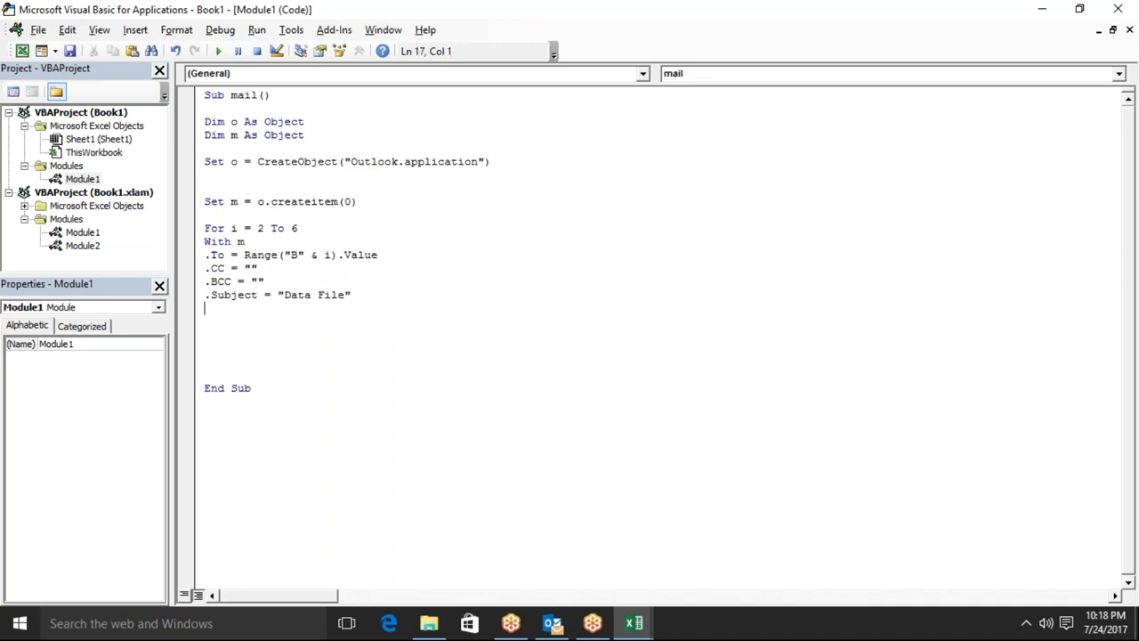
pyautogui.write('.')
pyautogui.write('Body = "')
pyautogui.write('Yo')
pyautogui.press('BackSpace')
pyautogui.press('BackSpace')
pyautogui.write('Dear Sir')
pyautogui.write(',')
pyautogui.write(' " & vbnewline & "Pleas')
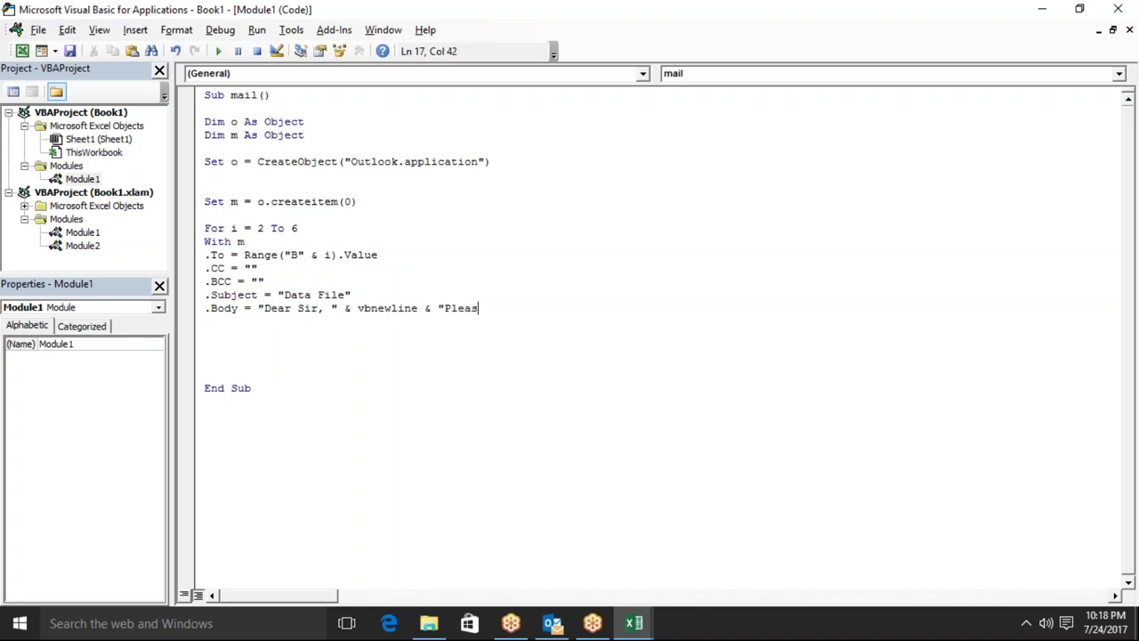
pyautogui.write('e find ')
pyautogui.write('att')
pyautogui.write('ached')
pyautogui.press('BackSpace')
pyautogui.press('BackSpace')
pyautogui.write('ments of Data "')
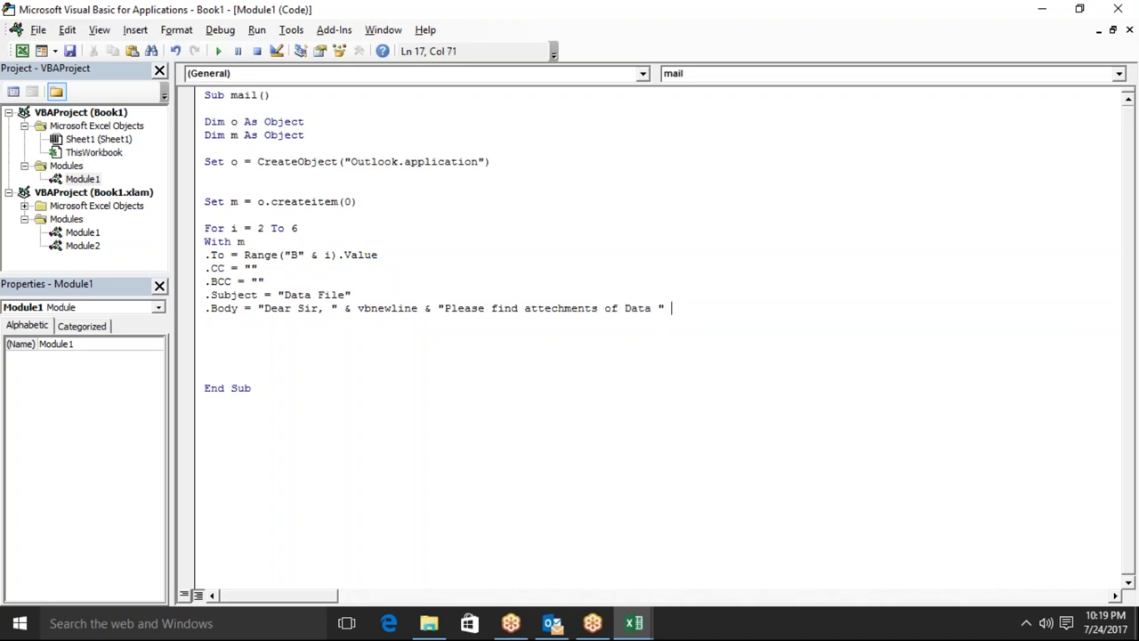
pyautogui.write('& ')
pyautogui.write('vb')
pyautogui.write('new')
pyautogui.write('li')
pyautogui.write('ne ')
pyautogui.write('& vbnewline &')
pyautogui.write('"Re')
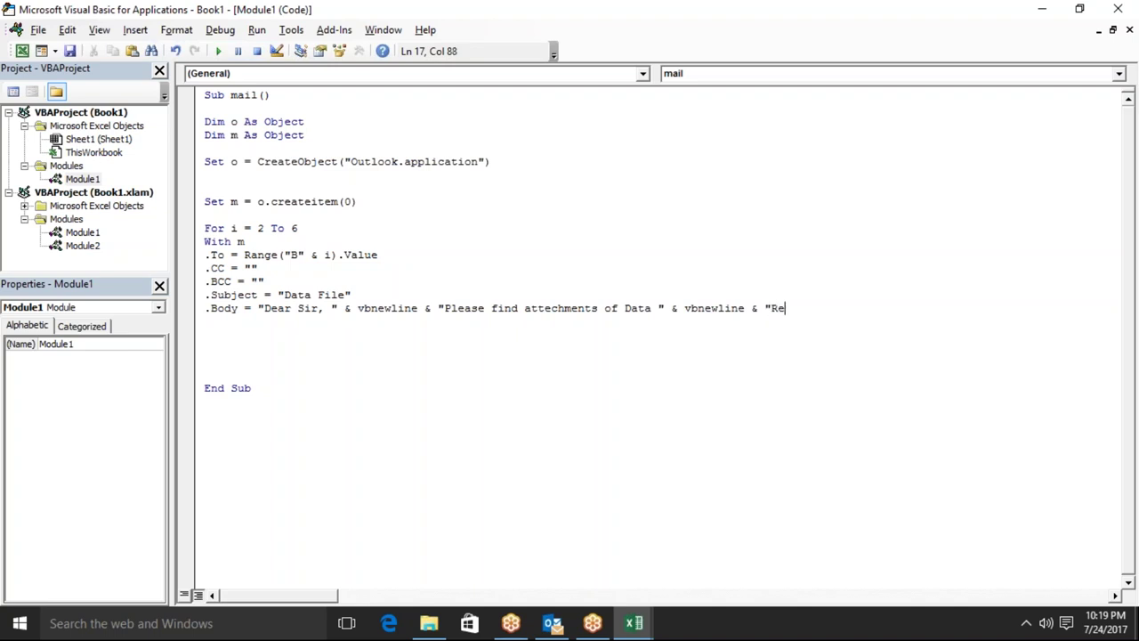
pyautogui.write('gards')
pyautogui.write('"& ')
pyautogui.write('vbnewline')
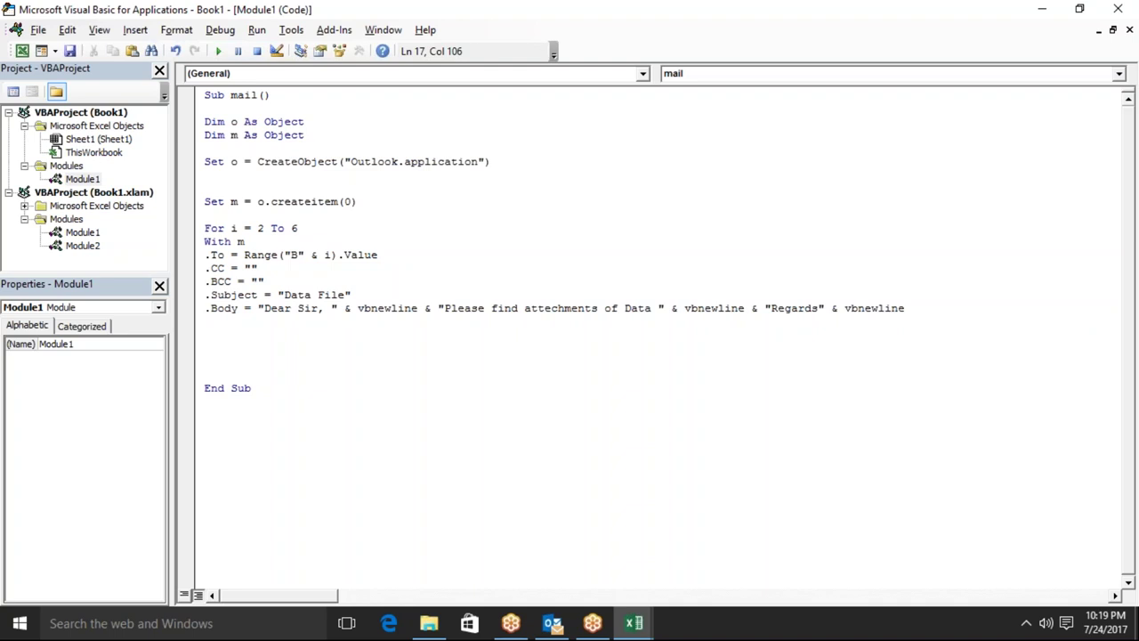
pyautogui.write('&"Sujeet Kumar ')
pyautogui.write('"')
# Step: Add a .attachments.add line below the .Body line, removing a stray comma
pyautogui.press('Return')
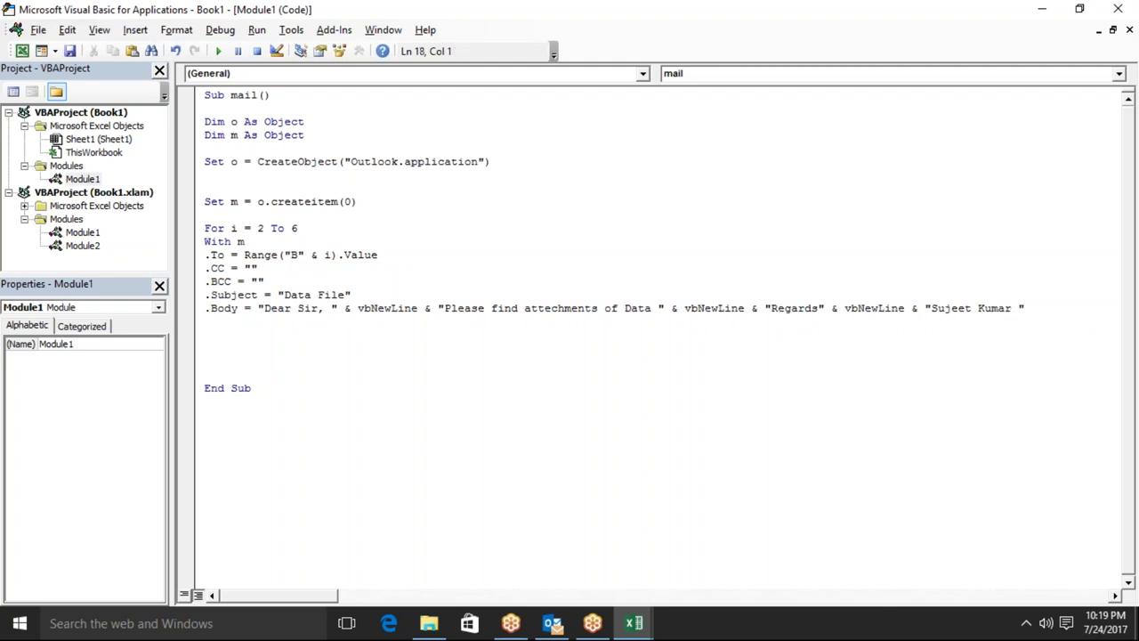
pyautogui.write('.')
pyautogui.write('attach')
pyautogui.write('ments')
pyautogui.write(',.ad')
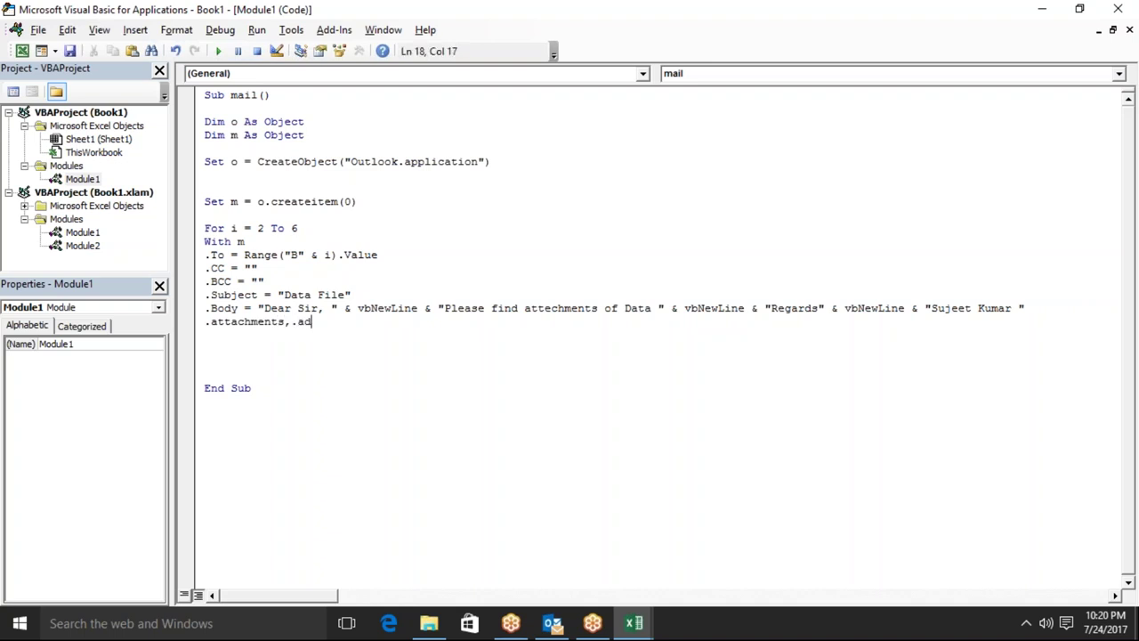
pyautogui.press('BackSpace')
pyautogui.press('BackSpace')
pyautogui.write('.add')
# Step: Copy the D:\2017 folder path and complete .attachments.Add "D:\2017\" & Range("a" & i).Value
pyautogui.hotkey('alt', 'F11')
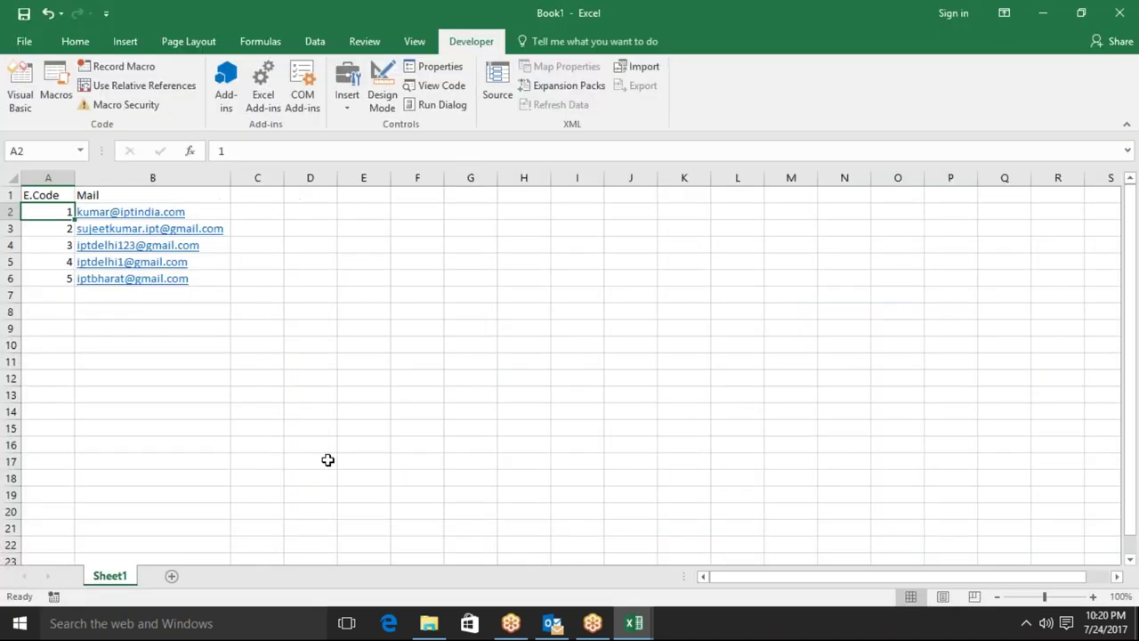
pyautogui.click(442, 630)
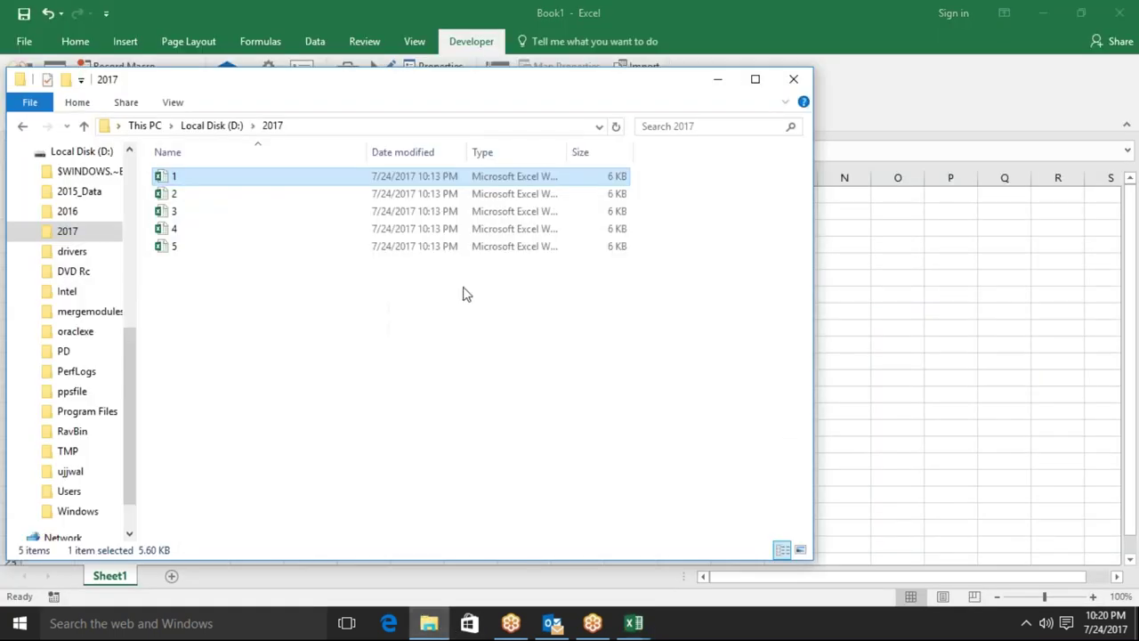
pyautogui.click(452, 129)
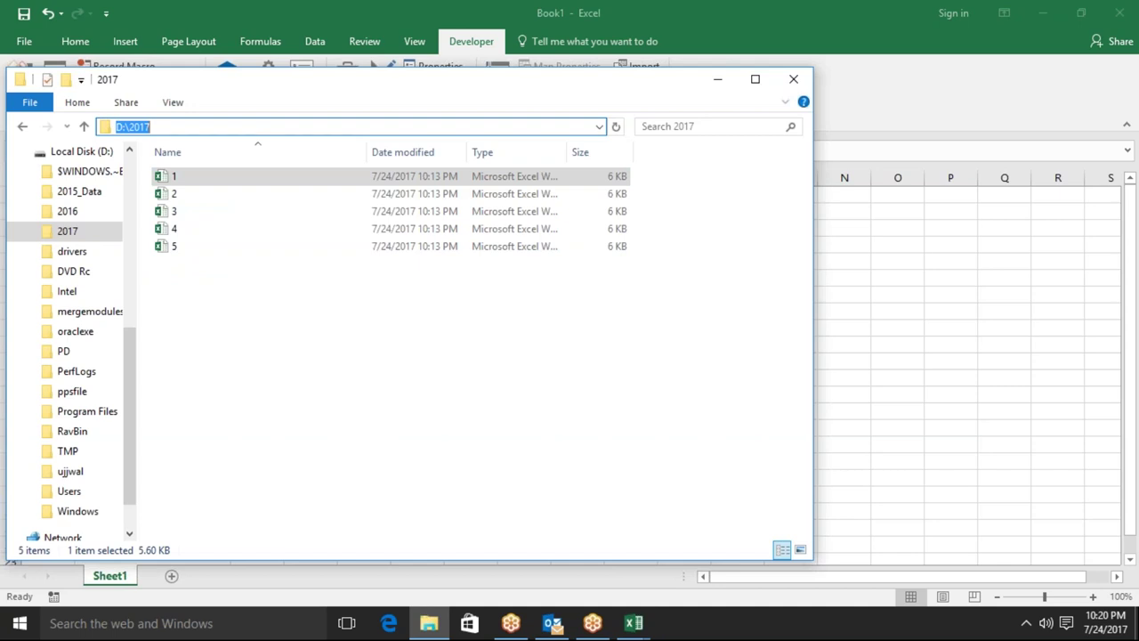
pyautogui.hotkey('alt', 'Tab')
pyautogui.hotkey('alt', 'Tab')
pyautogui.hotkey('alt', 'Tab')
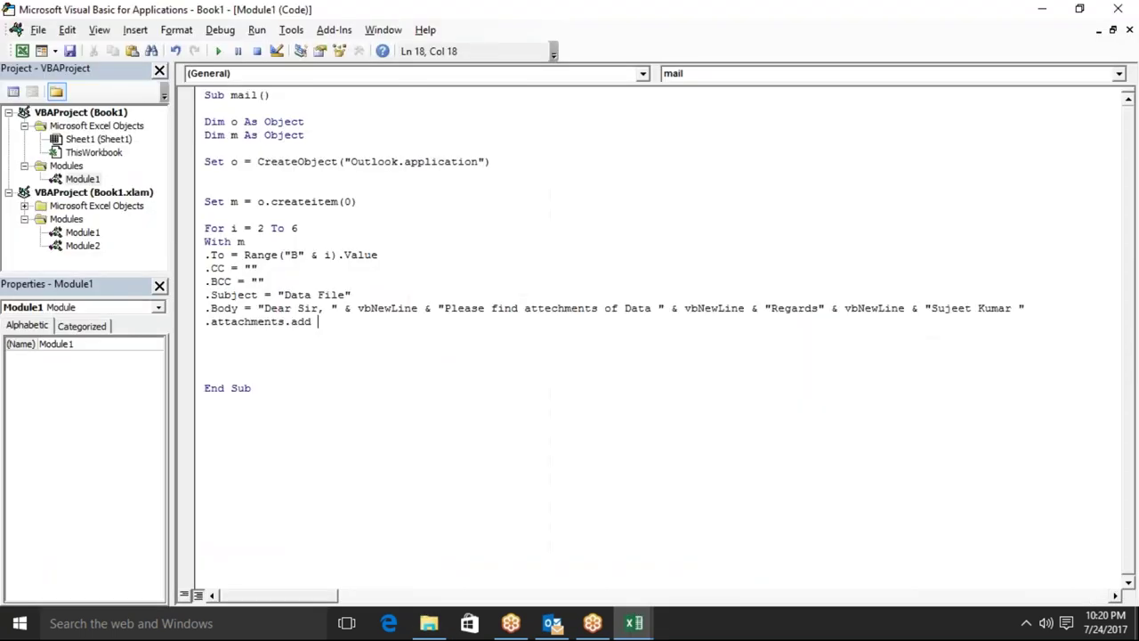
pyautogui.write('"')
pyautogui.write('D:\\2017')
pyautogui.write('\\" ')
pyautogui.write('& range')
pyautogui.write('("S')
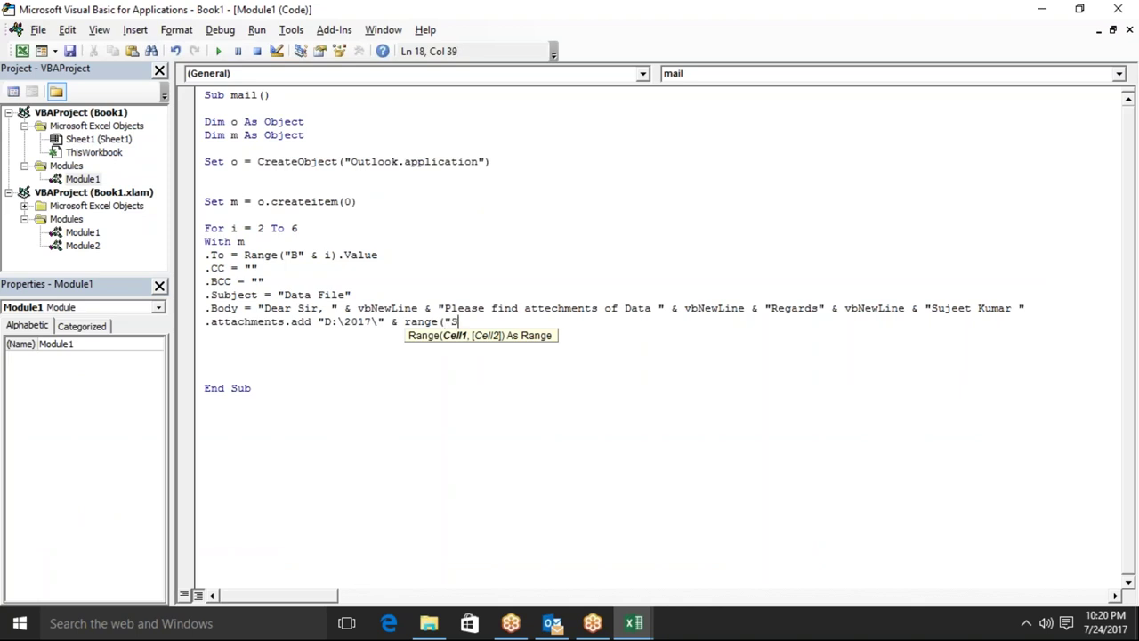
pyautogui.press('BackSpace')
pyautogui.write('a" ')
pyautogui.write('& ')
pyautogui.write('i)')
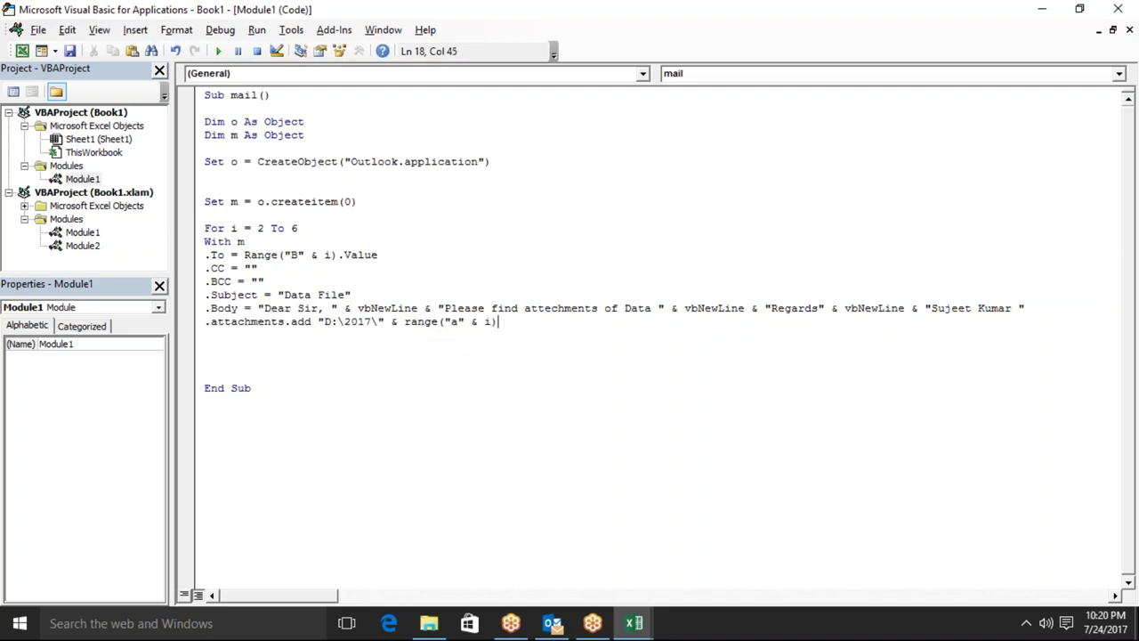
pyautogui.write('.v')
pyautogui.press('Down')
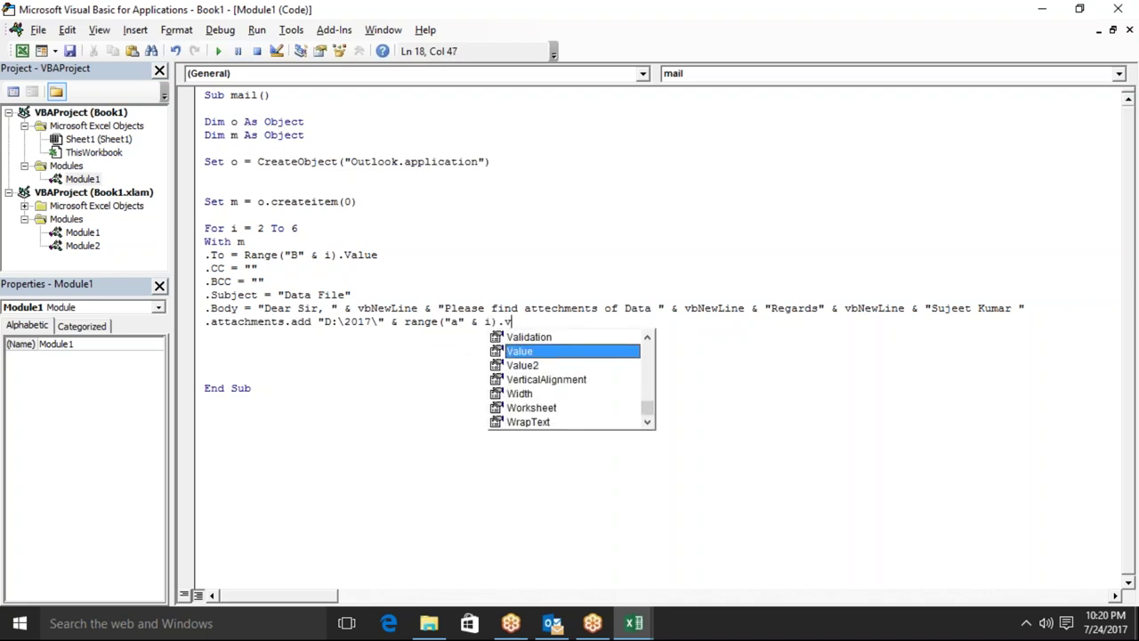
pyautogui.press('Tab')
# Step: Add .send and End With after the attachment line
pyautogui.press('Return')
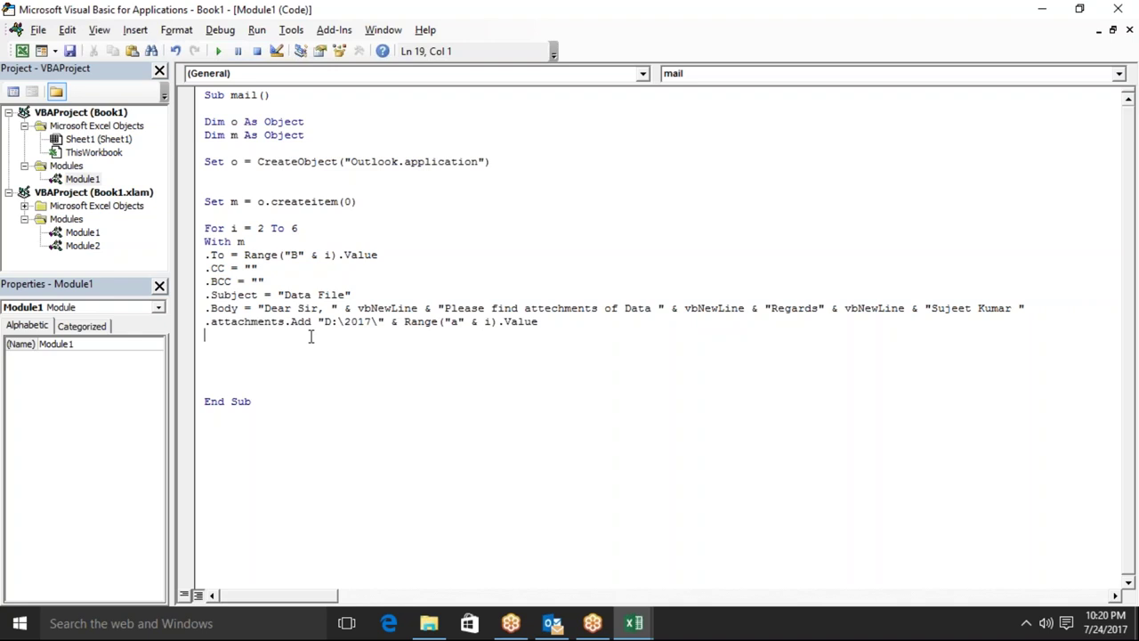
pyautogui.write('.send')
pyautogui.click(205, 348)
pyautogui.write('end with')
pyautogui.press('Return')
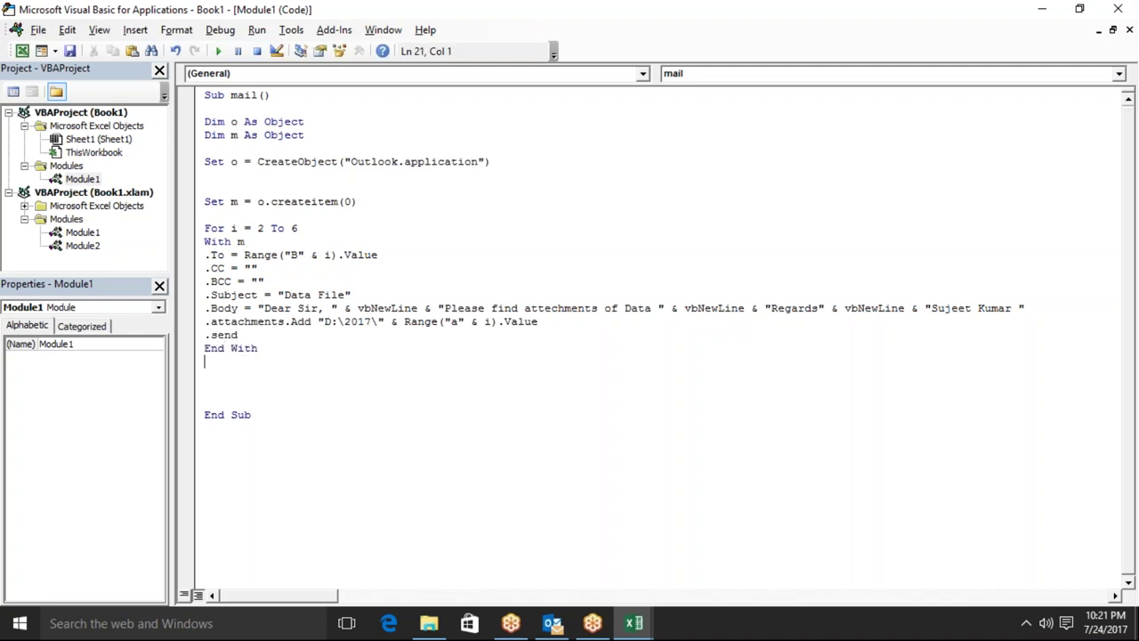
pyautogui.hotkey('alt', 'F11')
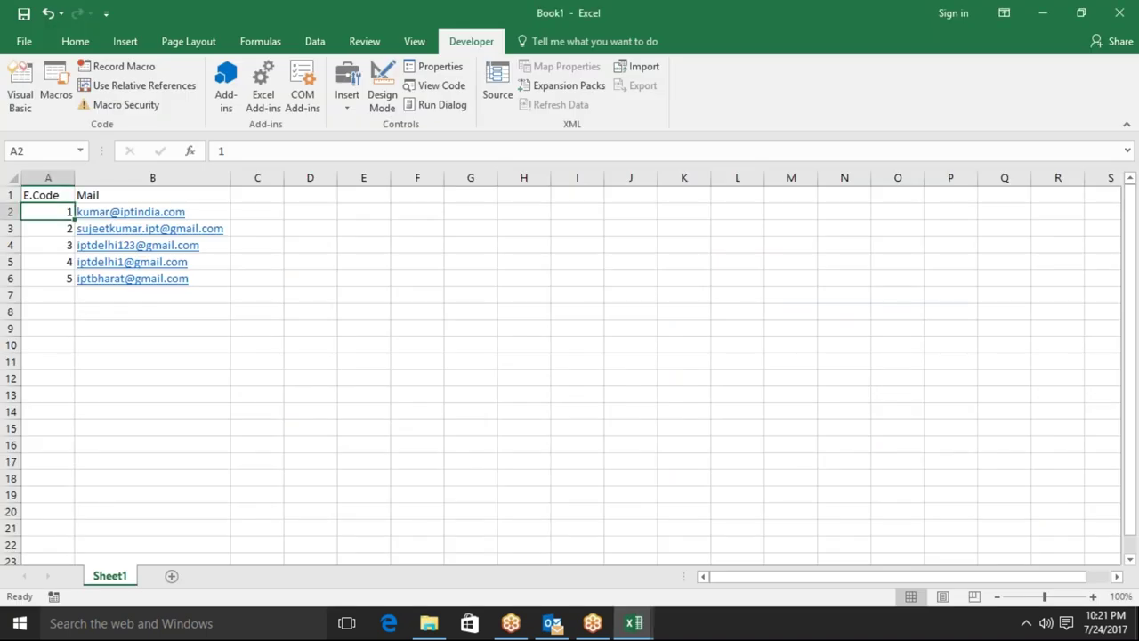
pyautogui.hotkey('alt', 'F11')
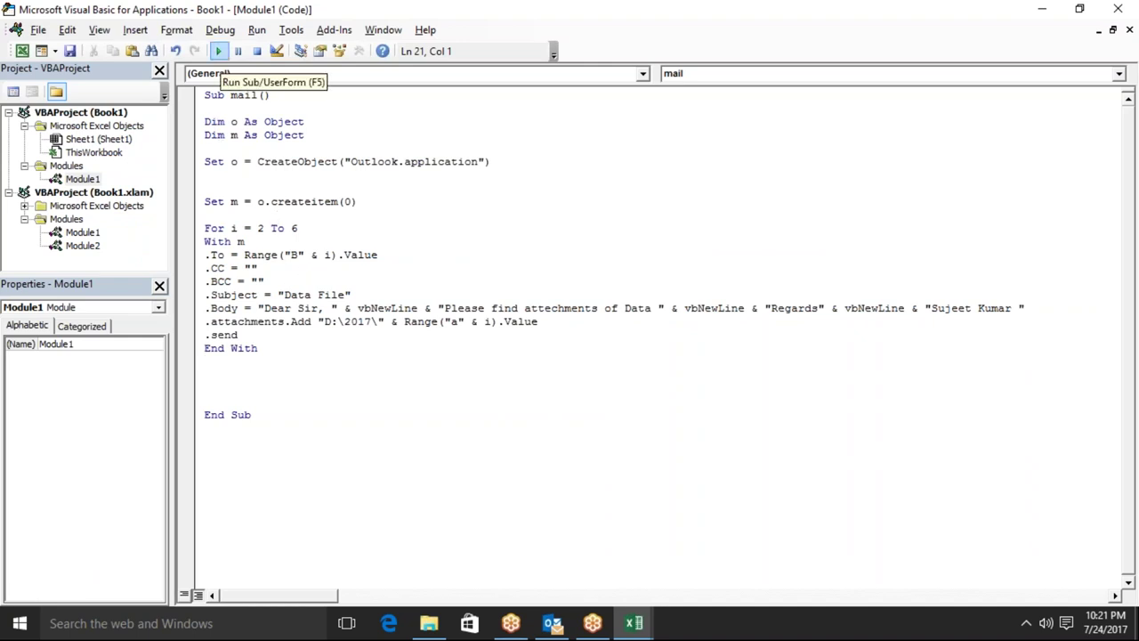
# Step: Fix the For without Next compile error by adding Next i above End Sub
pyautogui.click(218, 50)
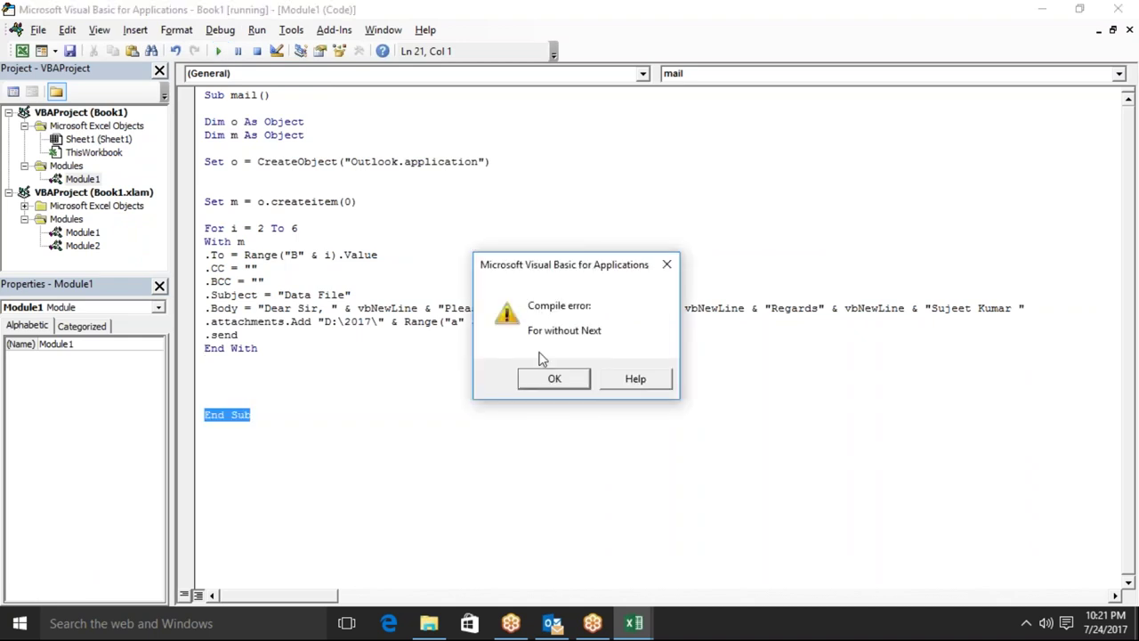
pyautogui.click(549, 378)
pyautogui.click(273, 370)
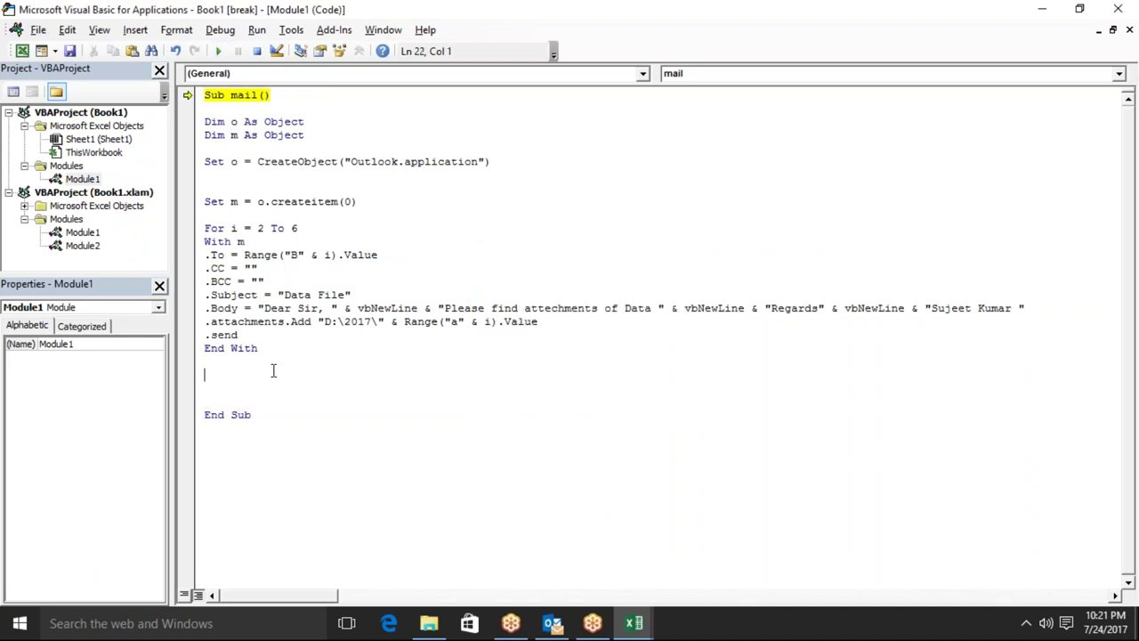
pyautogui.write('next i')
pyautogui.click(296, 384)
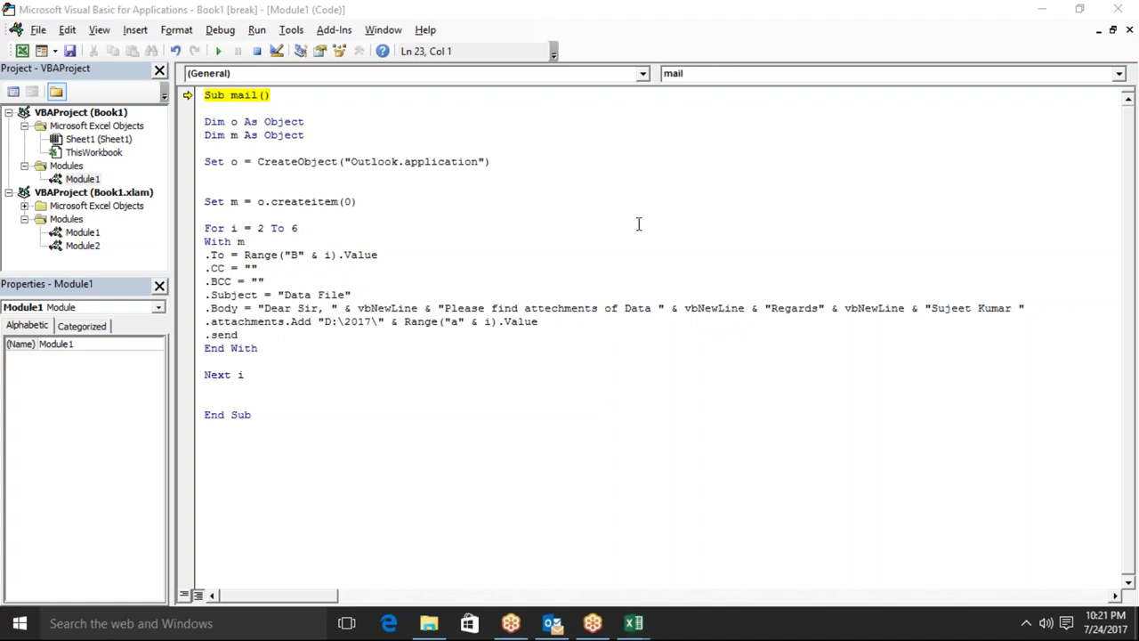
# Step: Rerun the macro and debug the 'Cannot find this file' error on the attachments line
pyautogui.click(372, 203)
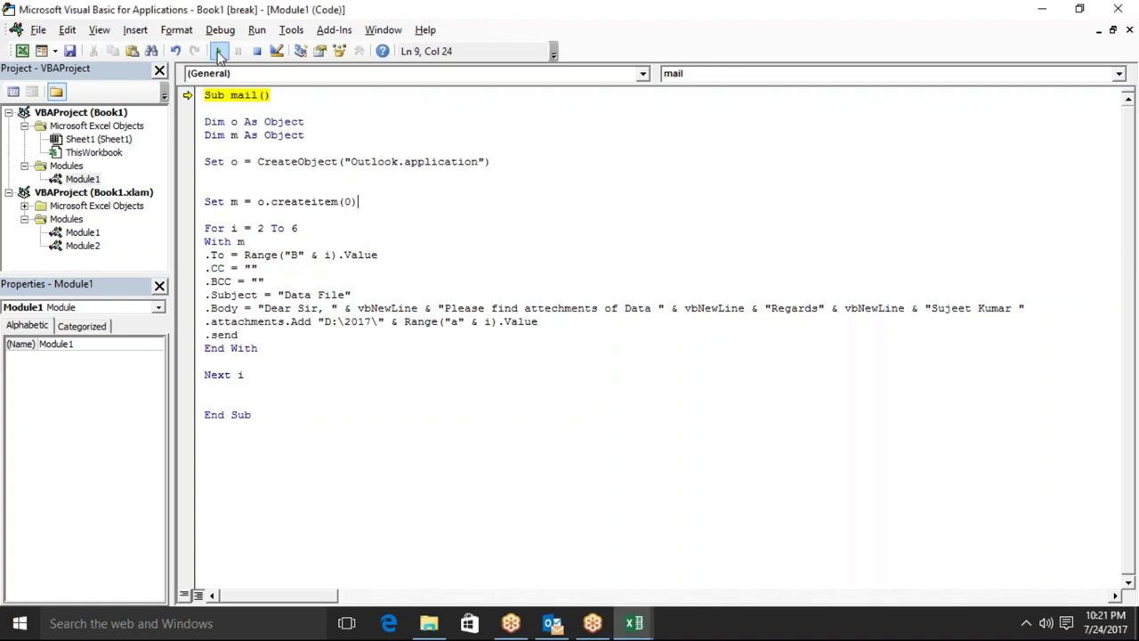
pyautogui.click(218, 51)
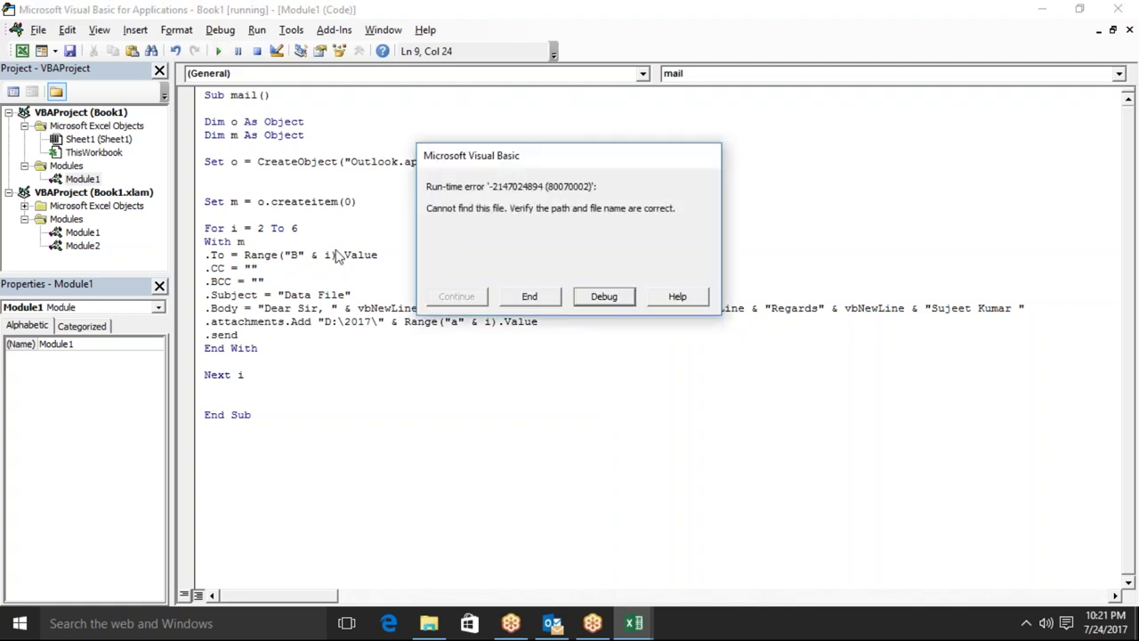
pyautogui.click(603, 296)
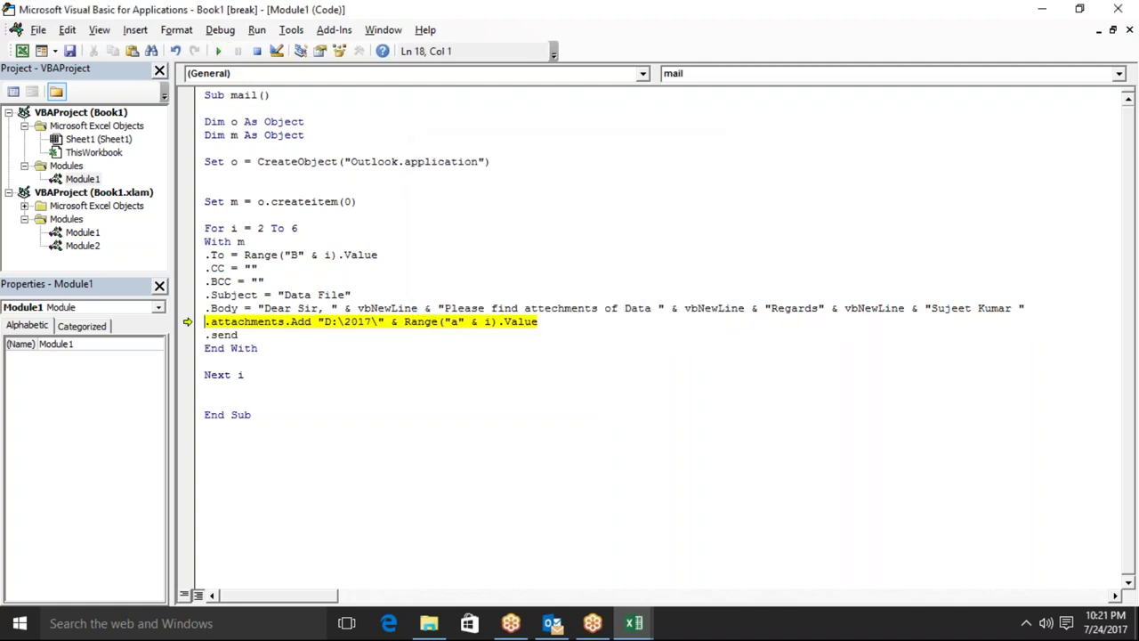
pyautogui.moveTo(487, 323)
# Step: Check in D:\2017 that file 1's Properties show an Excel worksheet
pyautogui.click(542, 323)
pyautogui.click(429, 623)
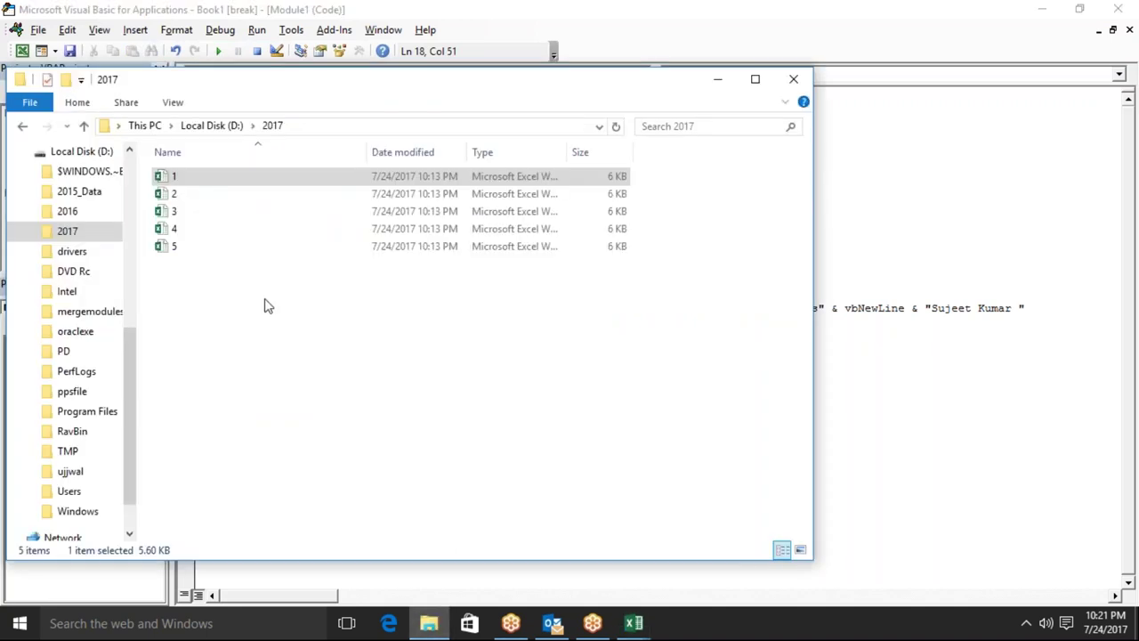
pyautogui.rightClick(276, 185)
pyautogui.click(358, 511)
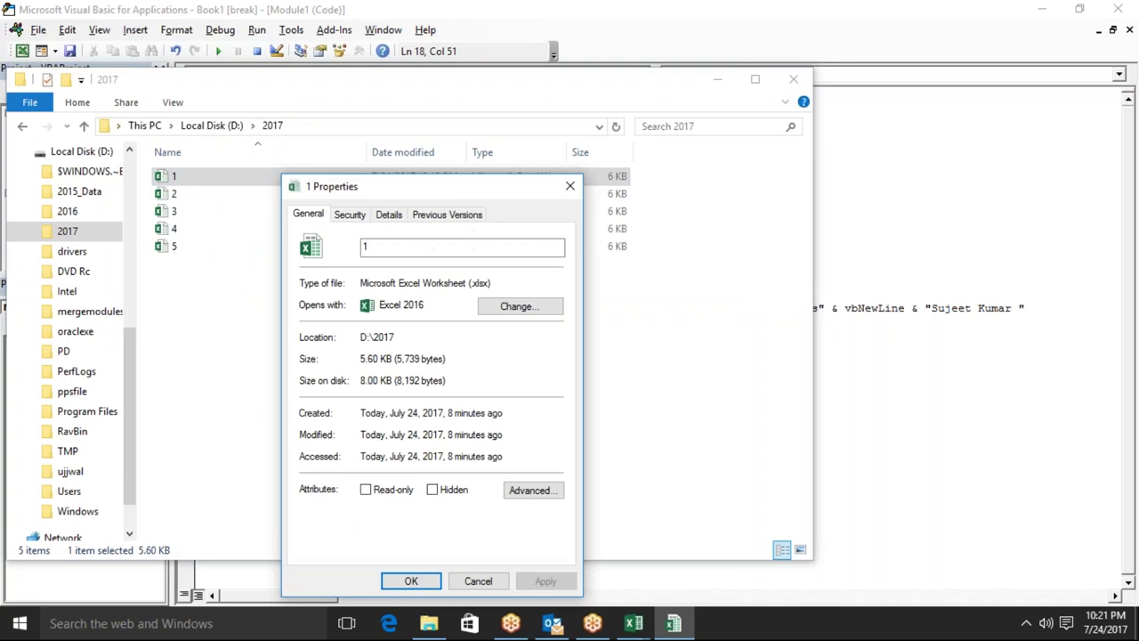
pyautogui.click(480, 580)
# Step: Append & ".xlsx" to the attachments.Add path after Value
pyautogui.hotkey('alt', 'Tab')
pyautogui.moveTo(518, 308); pyautogui.dragTo(542, 324)
pyautogui.click(542, 324)
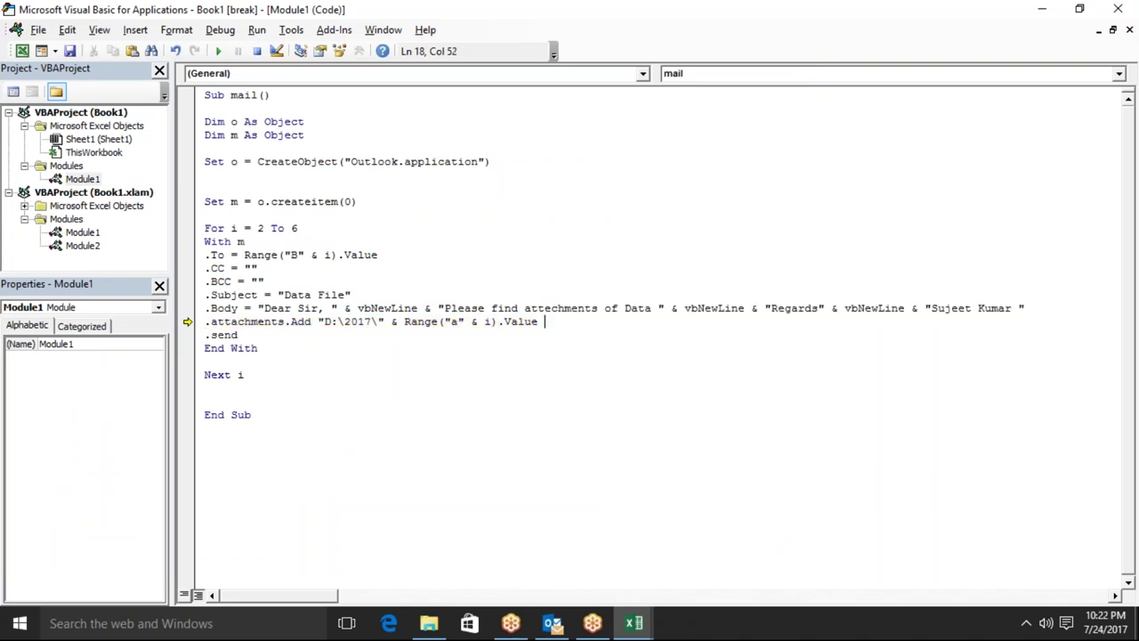
pyautogui.write('& ".xlsx"')
# Step: Resume the macro, inspect the failing .To line at i = 3, and reset the run
pyautogui.click(566, 388)
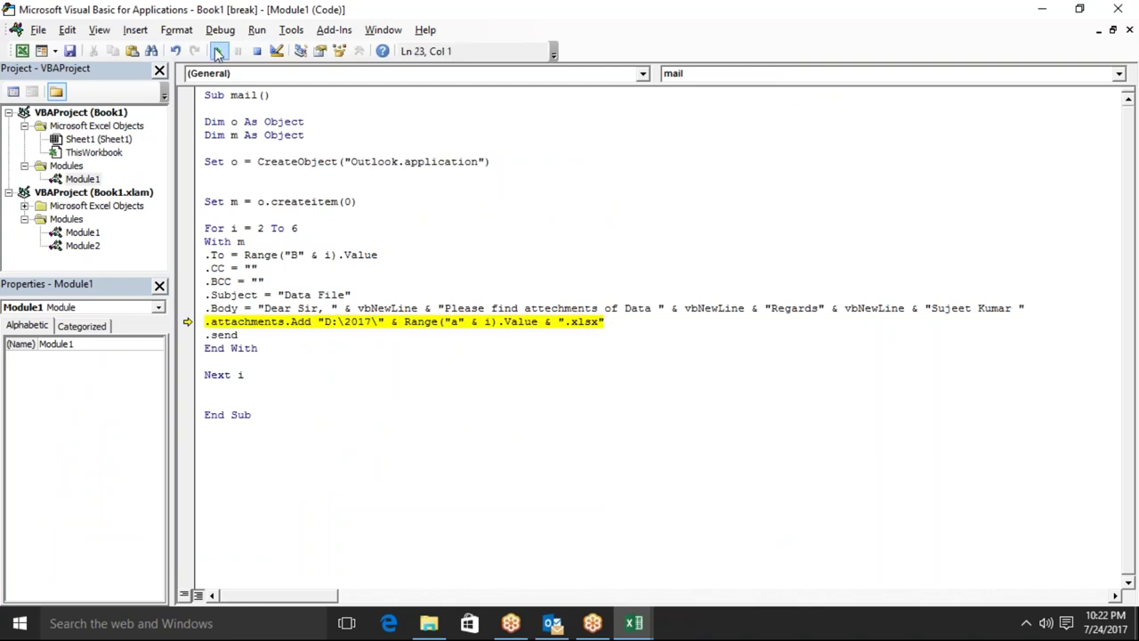
pyautogui.click(218, 51)
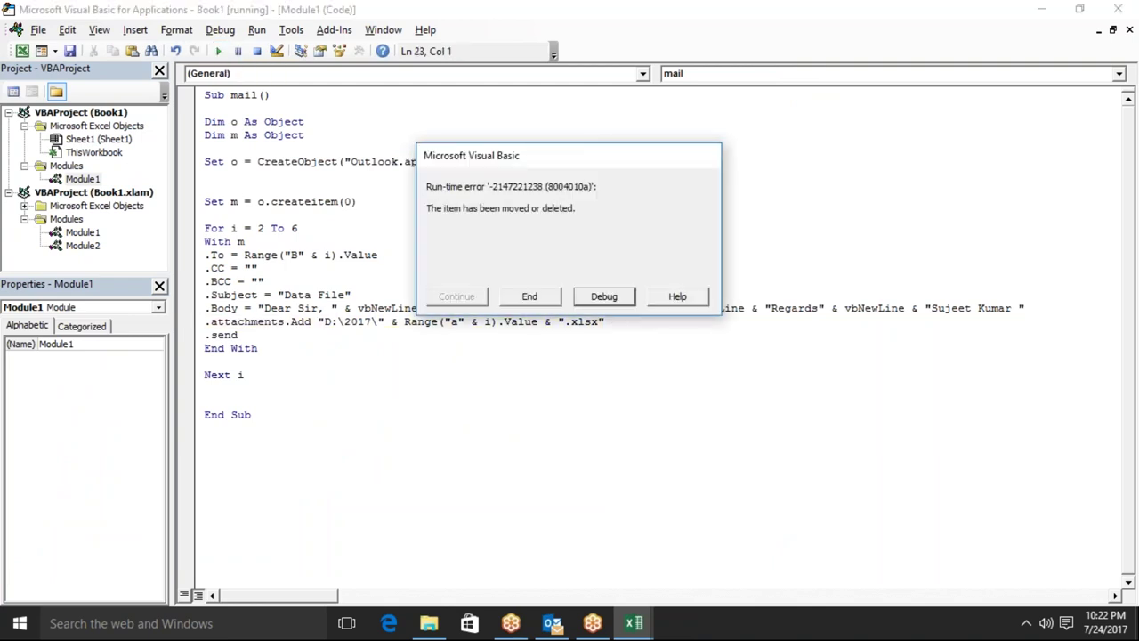
pyautogui.click(604, 298)
pyautogui.moveTo(326, 258)
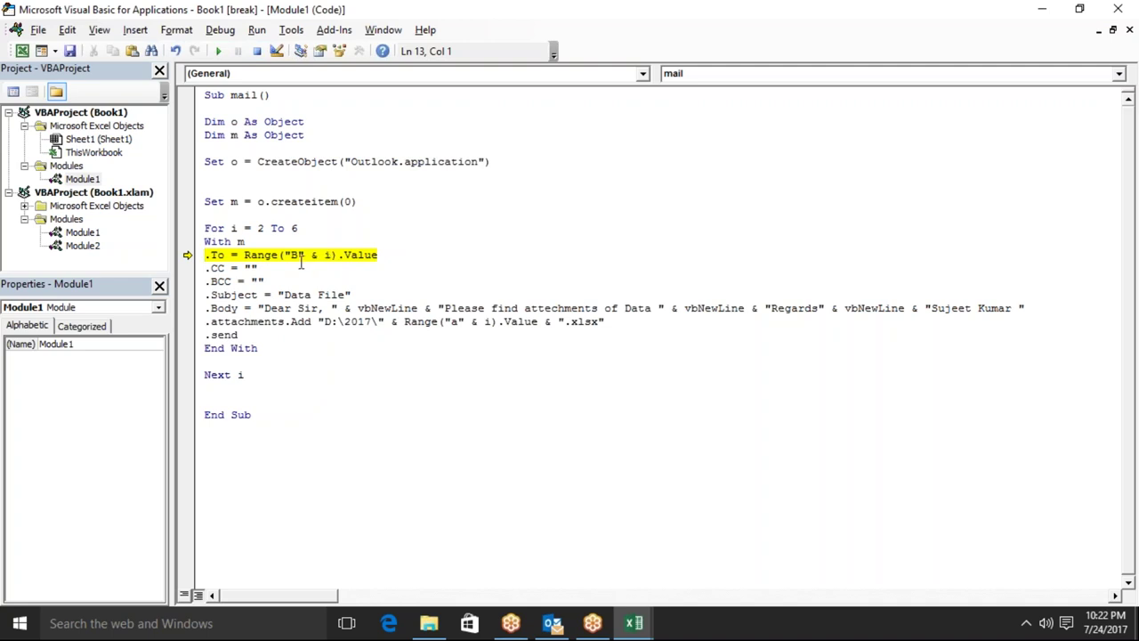
pyautogui.click(294, 255)
pyautogui.click(257, 51)
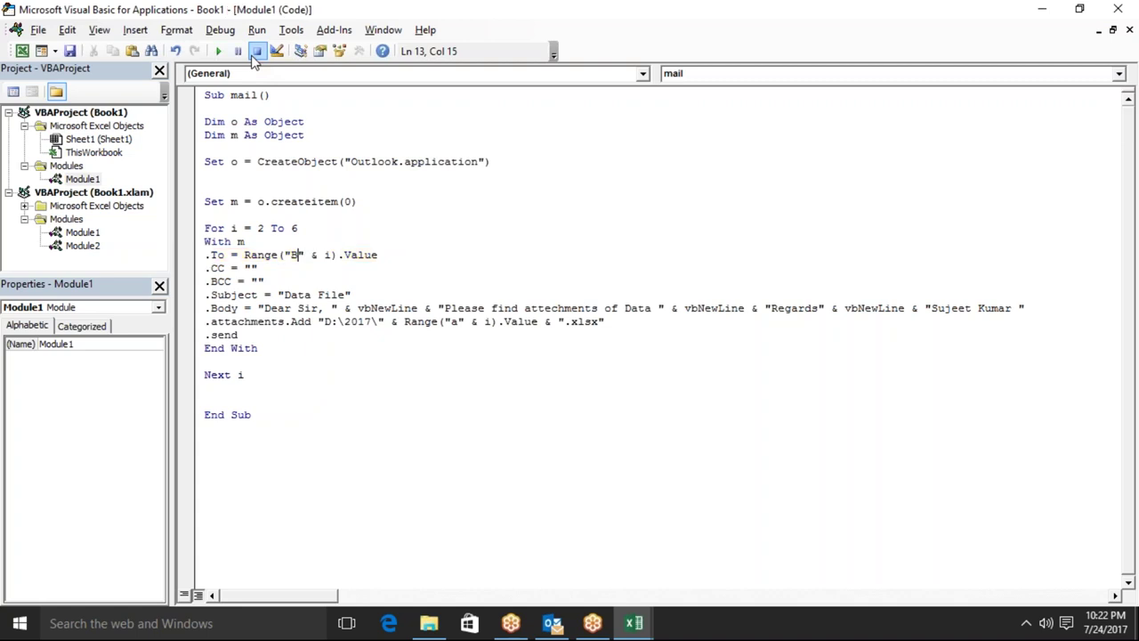
pyautogui.click(553, 624)
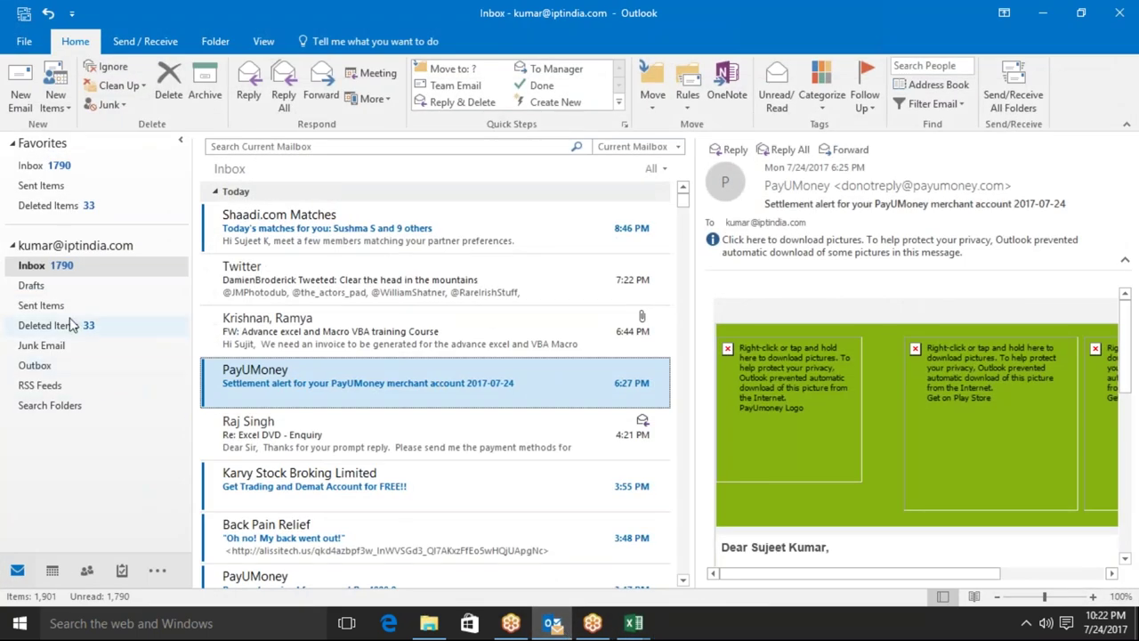
# Step: Confirm the Data File message with 1.xlsx is in Sent Items, then return to the code
pyautogui.click(65, 307)
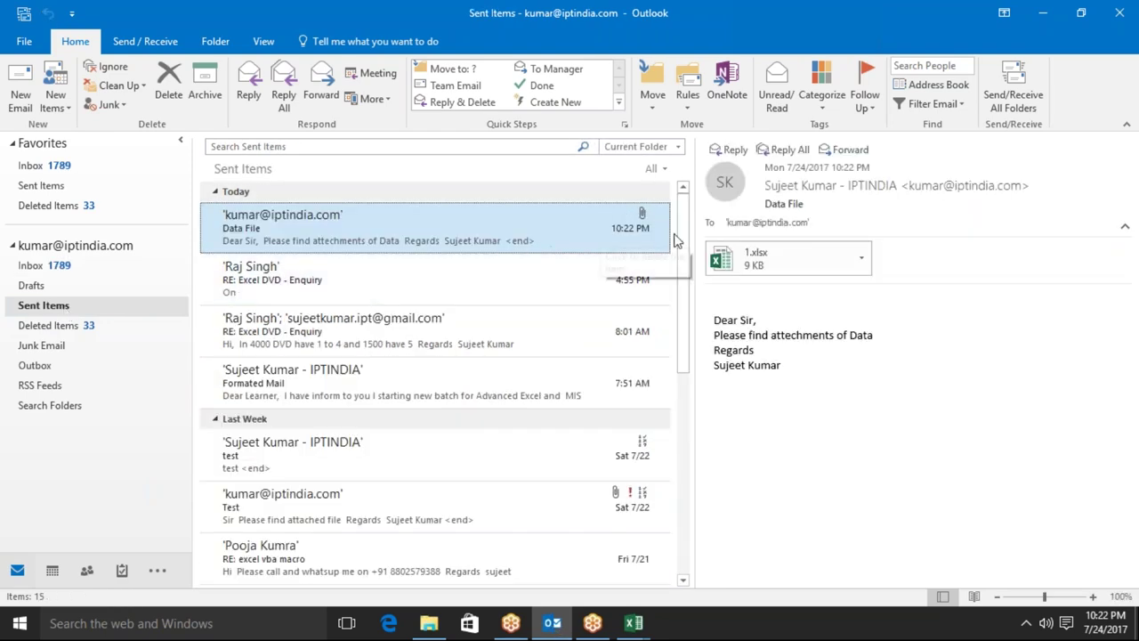
pyautogui.hotkey('alt', 'Tab')
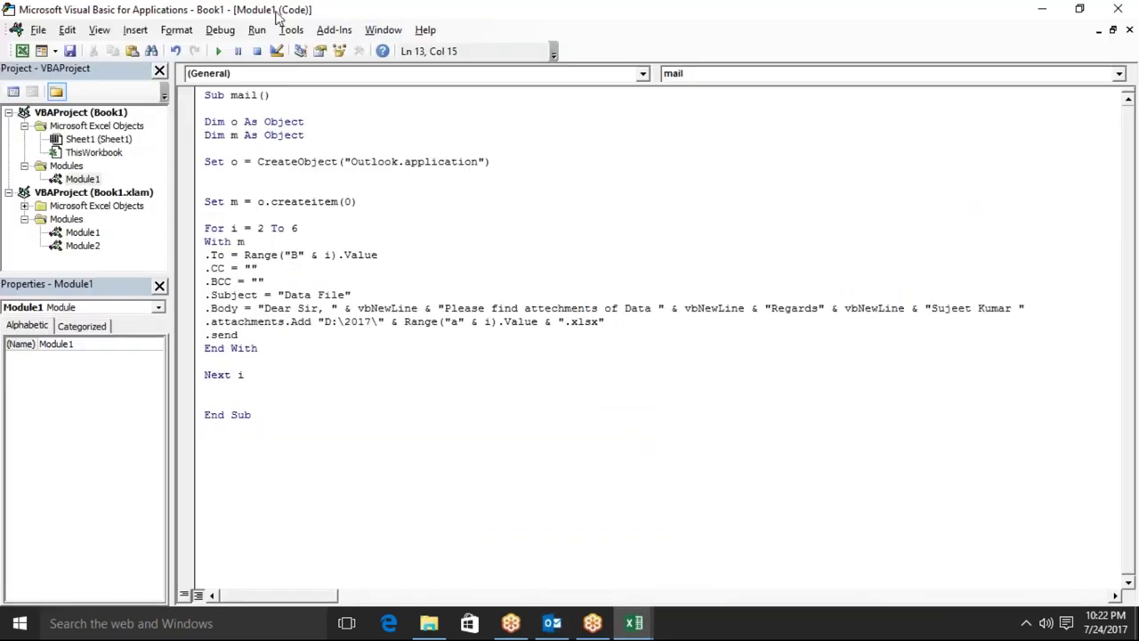
# Step: After ending the run-time error, move For i = 2 To 6 above Set m = o.createitem(0)
pyautogui.click(220, 51)
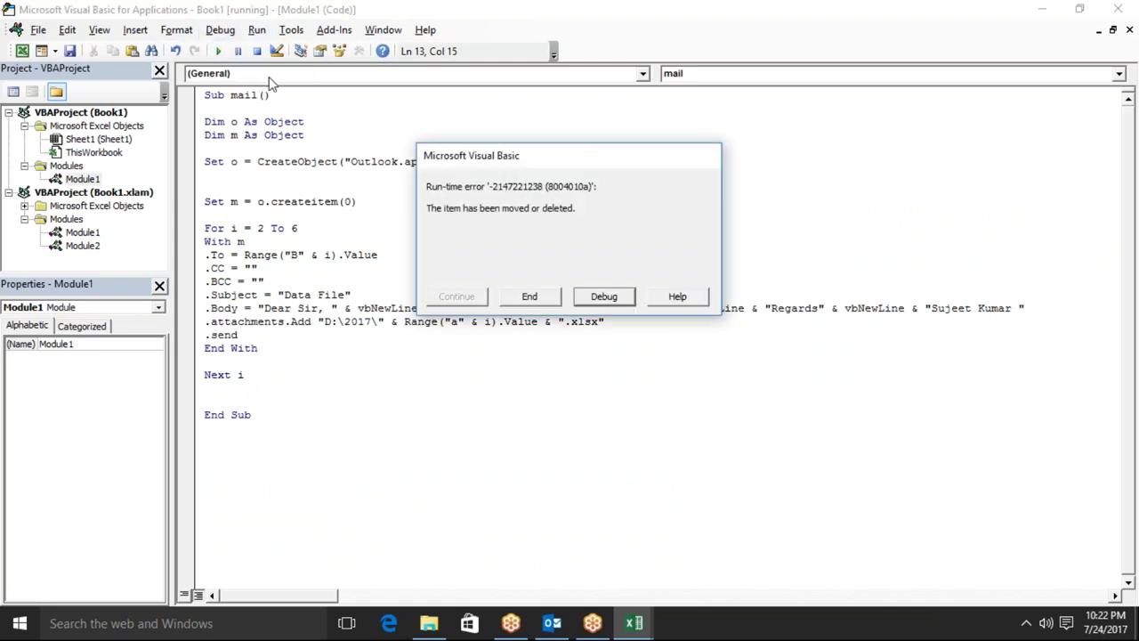
pyautogui.click(550, 299)
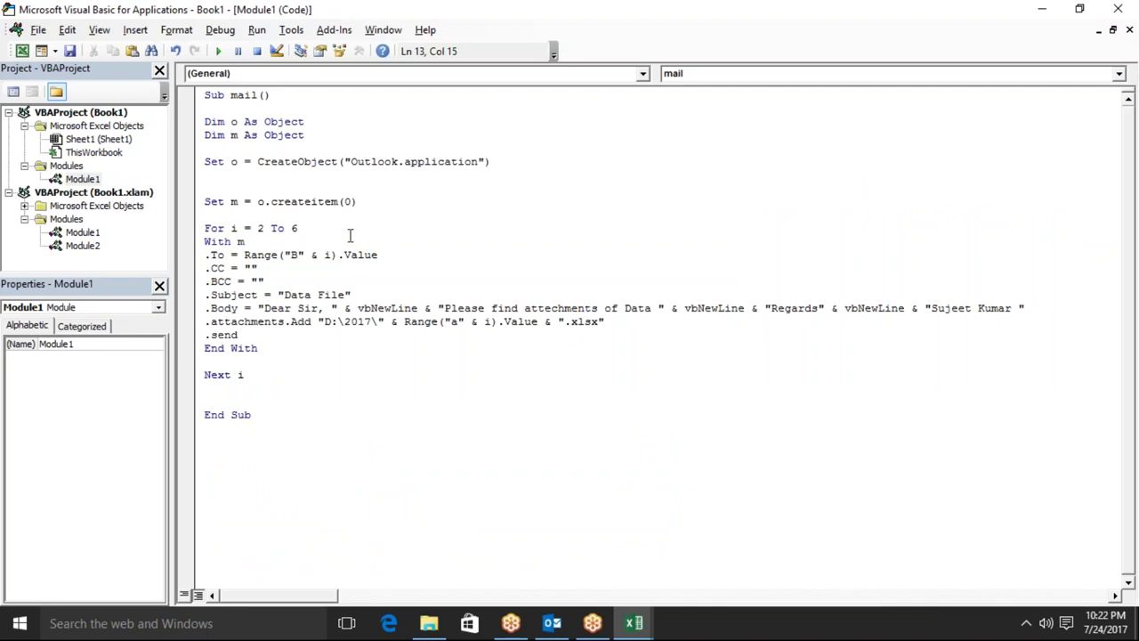
pyautogui.moveTo(299, 229); pyautogui.dragTo(201, 229)
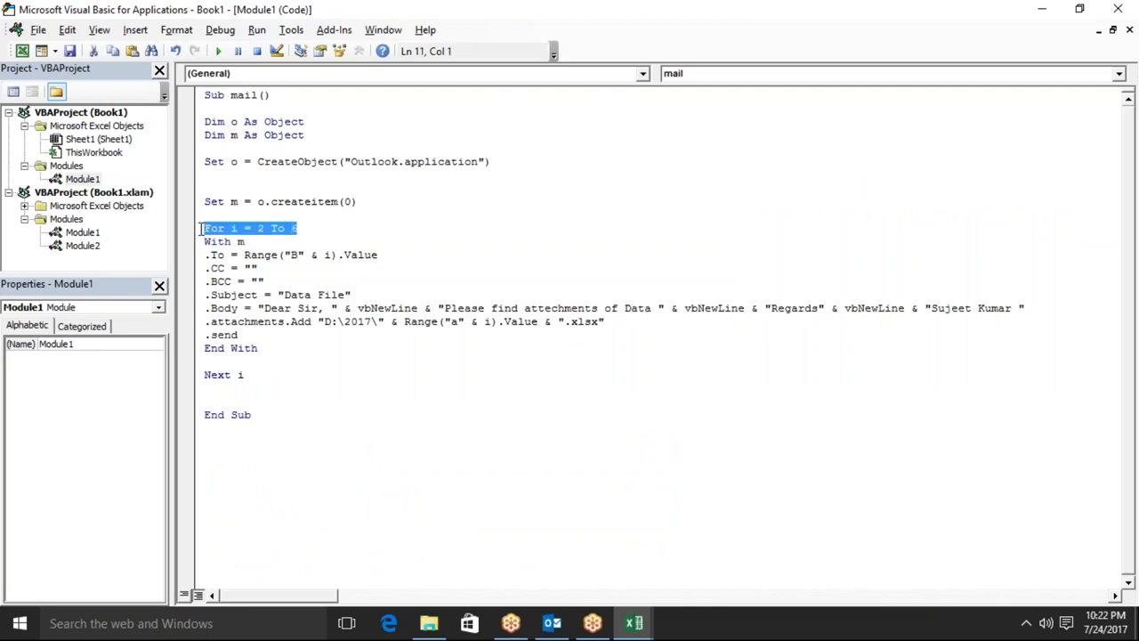
pyautogui.hotkey('ctrl', 'x')
pyautogui.click(211, 184)
pyautogui.hotkey('ctrl', 'v')
pyautogui.click(230, 227)
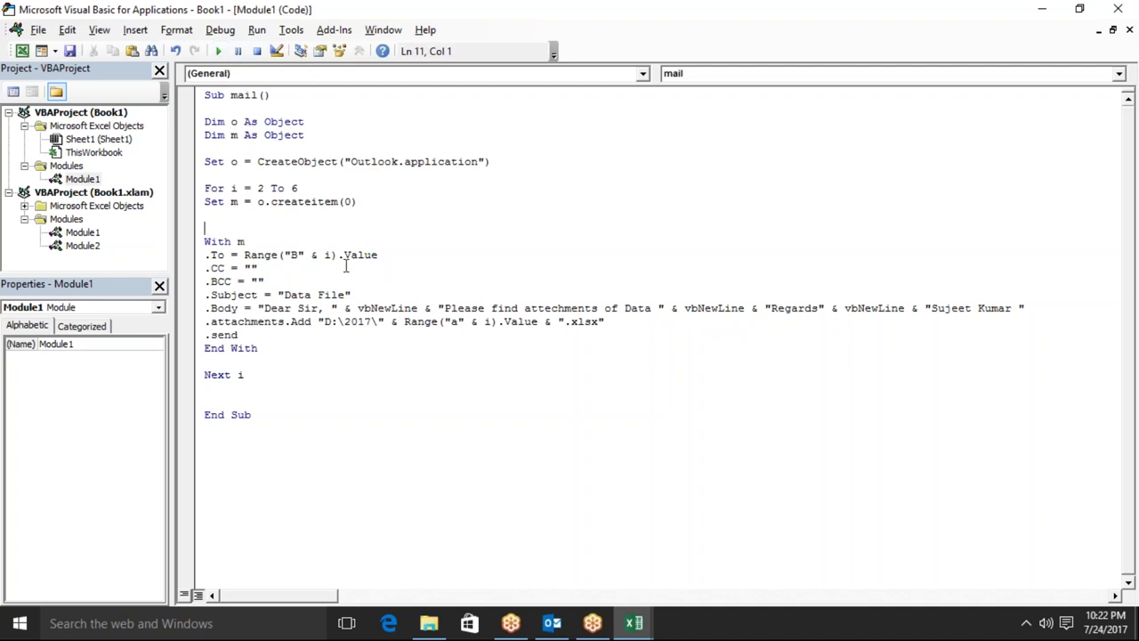
pyautogui.click(465, 471)
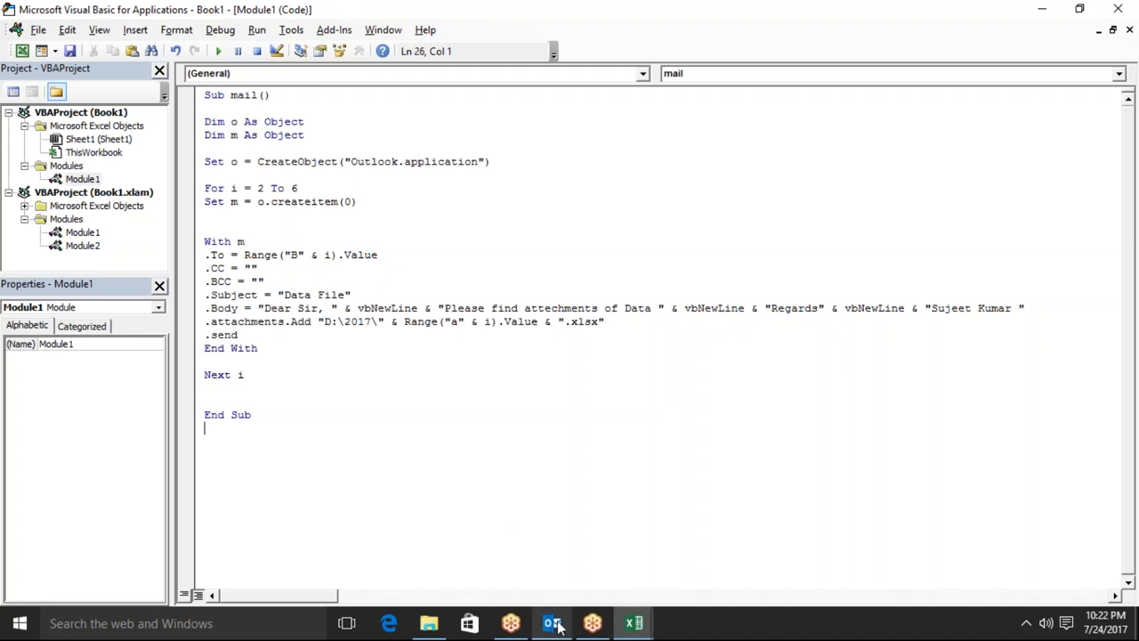
# Step: Review the sent Data File messages carrying 5.xlsx, 4.xlsx and 2.xlsx in Sent Items
pyautogui.click(551, 623)
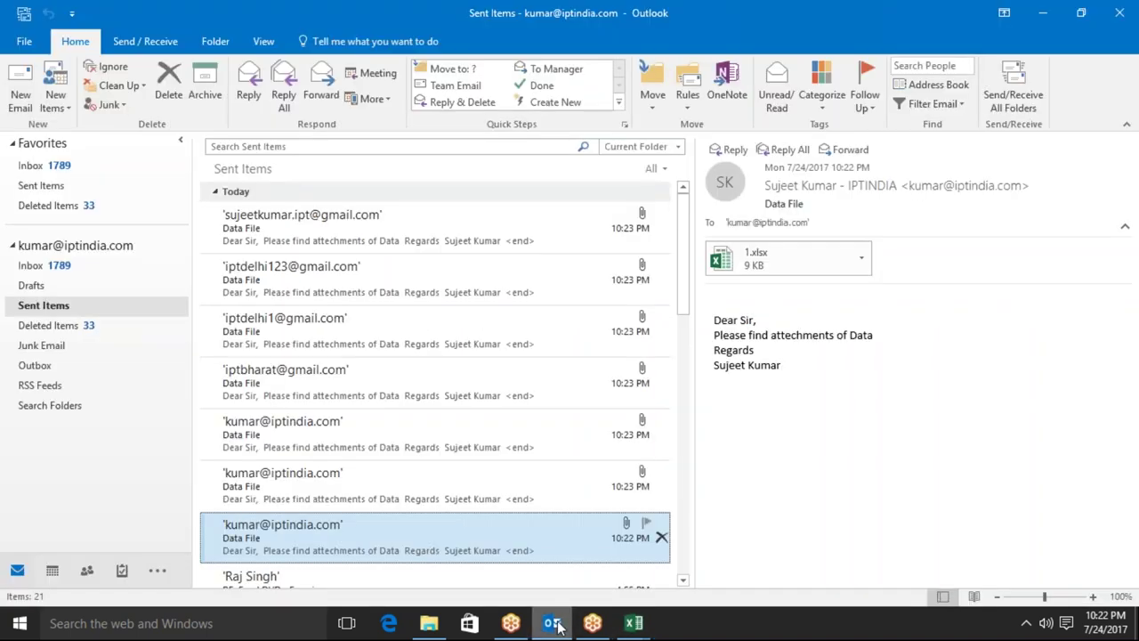
pyautogui.click(382, 448)
pyautogui.click(381, 405)
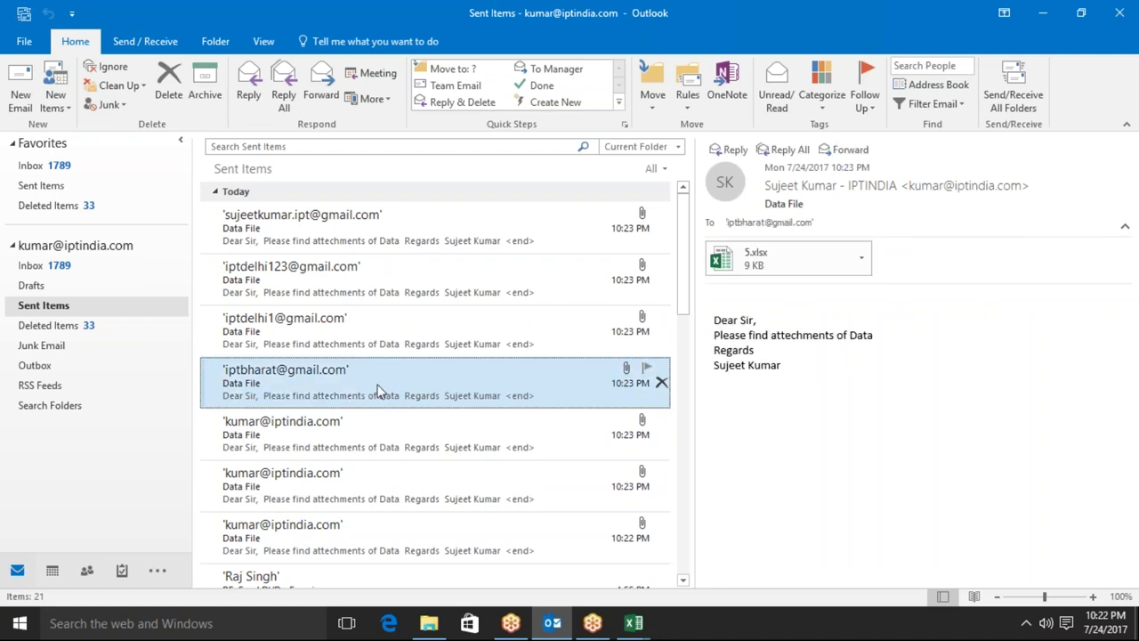
pyautogui.click(377, 336)
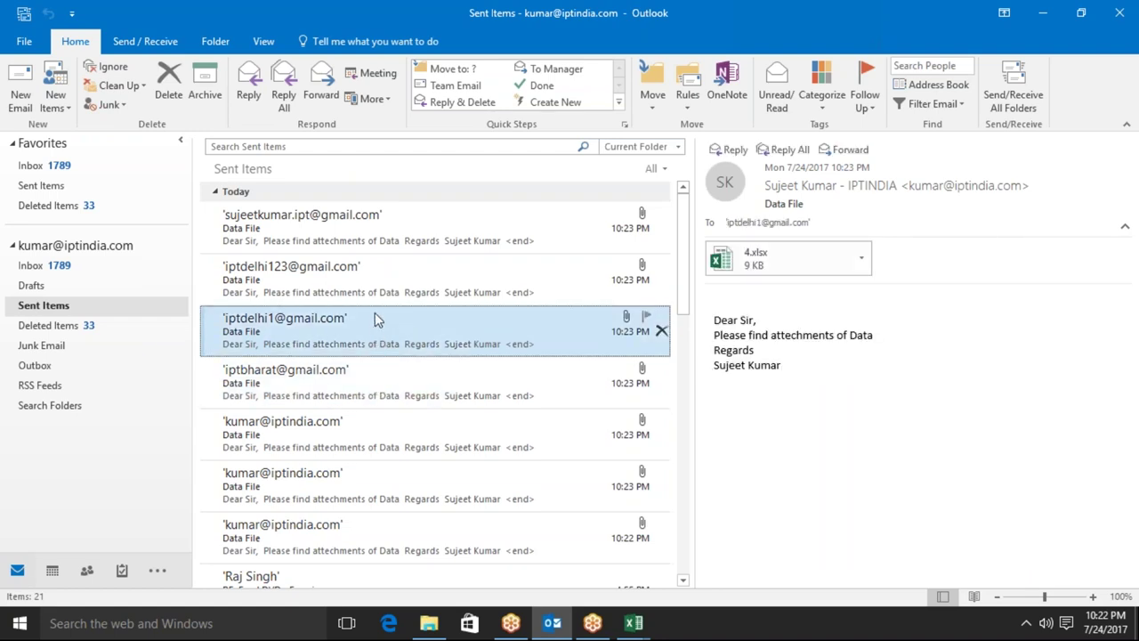
pyautogui.click(369, 286)
pyautogui.click(372, 248)
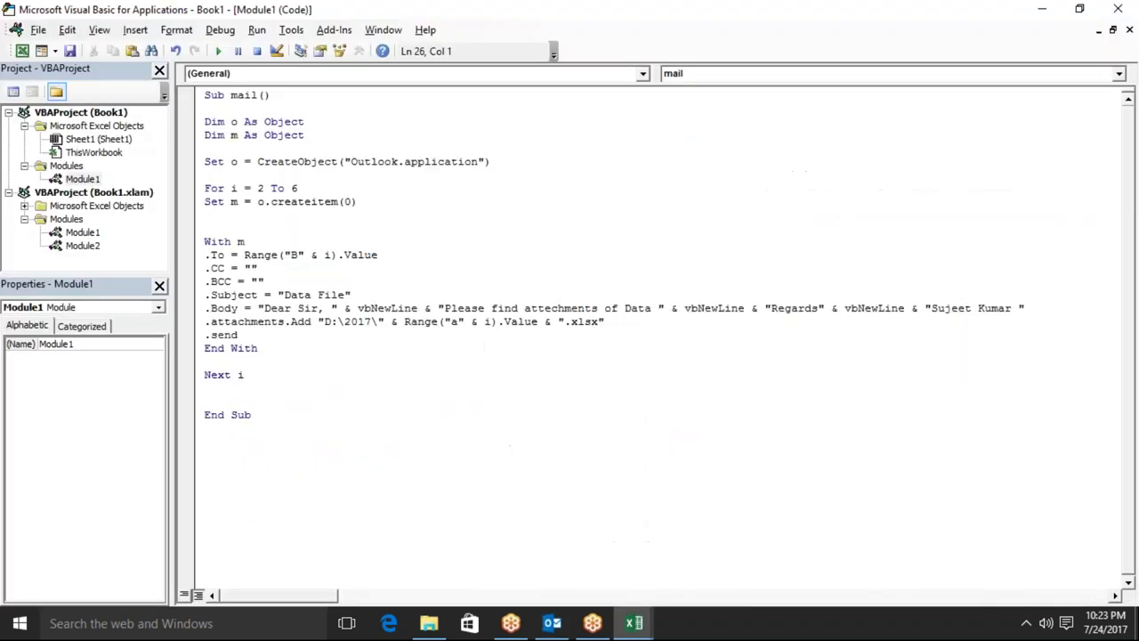
# Step: Delete the blank lines between the createitem line and With m
pyautogui.click(264, 221)
pyautogui.press('Delete')
pyautogui.press('Delete')
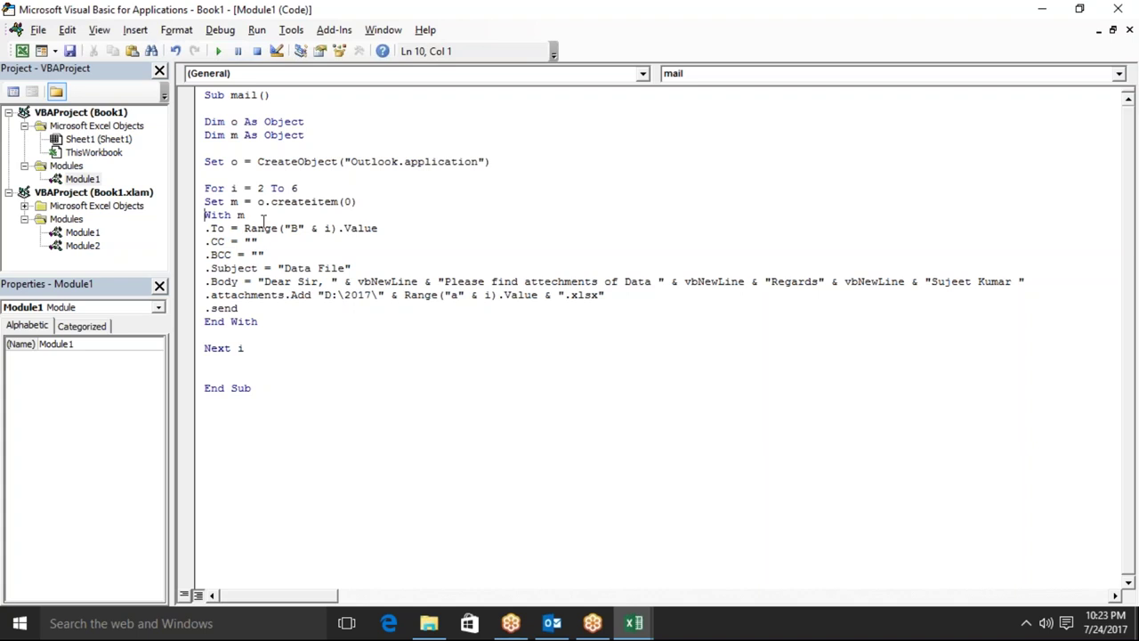
pyautogui.hotkey('alt', 'Tab')
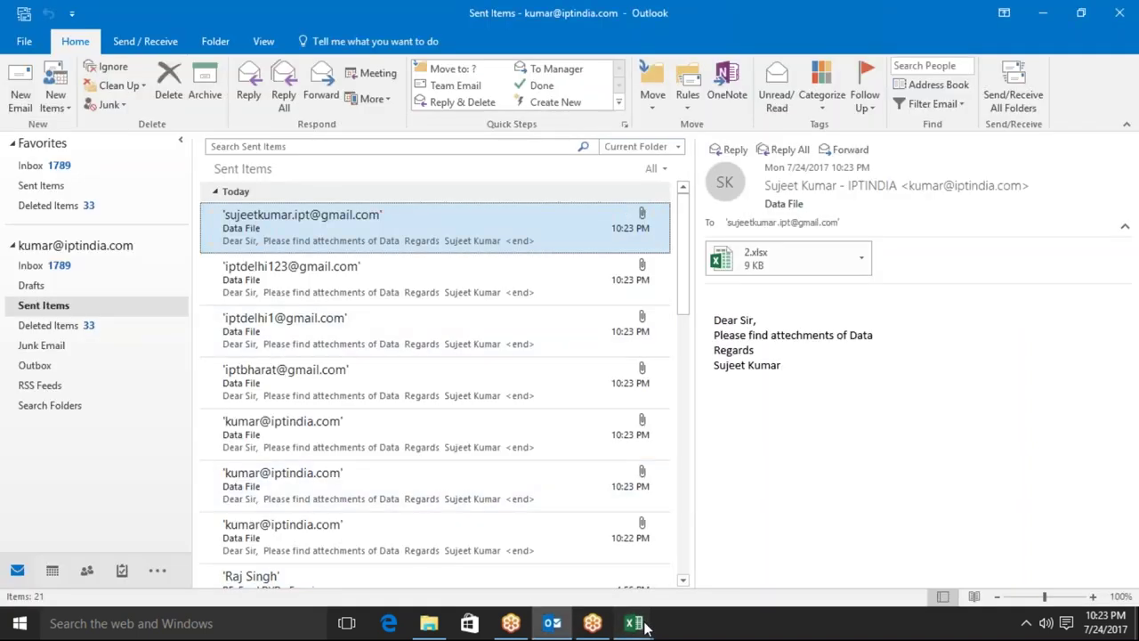
# Step: Bring the Book1 workbook forward and select the first E.Code in cell A2
pyautogui.moveTo(635, 623)
pyautogui.click(540, 567)
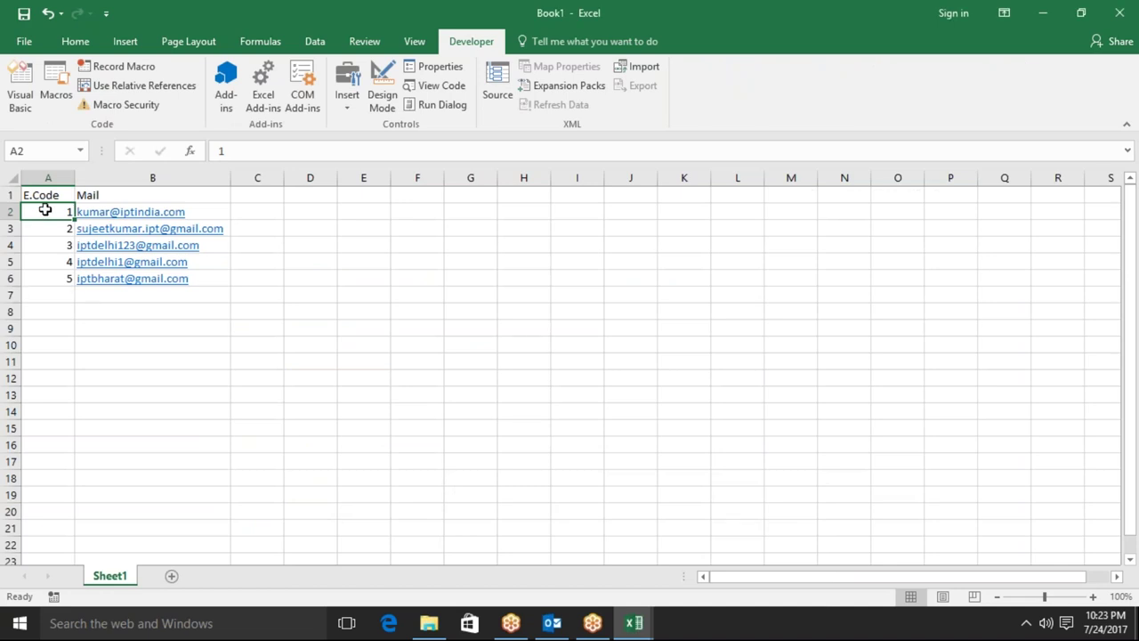
pyautogui.hotkey('shift', 'Down')
pyautogui.press('Right')
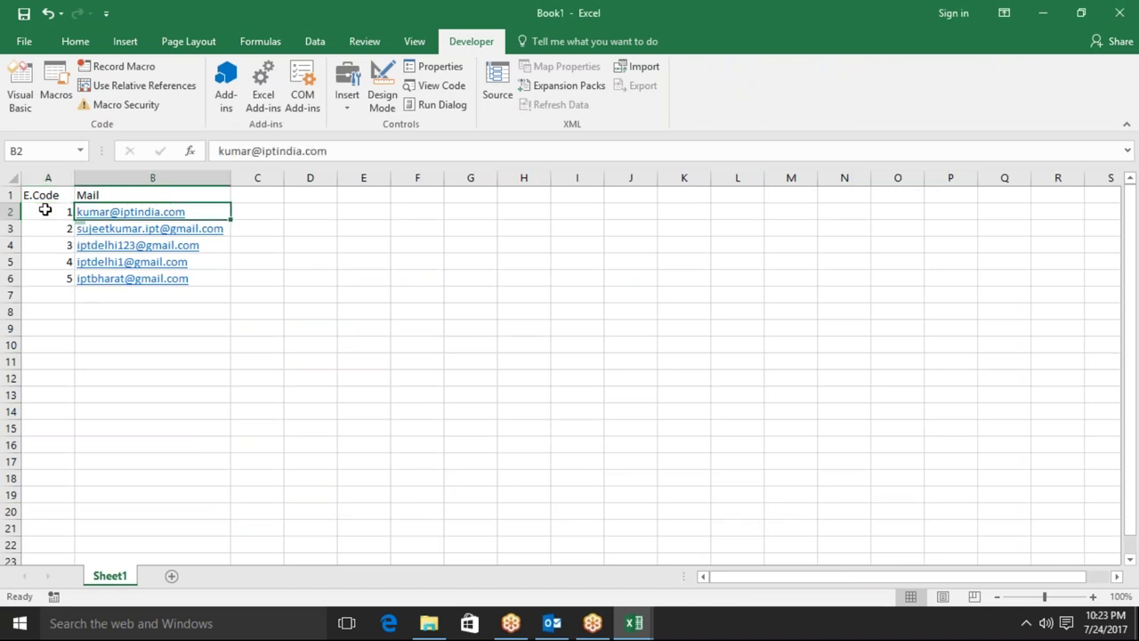
pyautogui.click(44, 209)
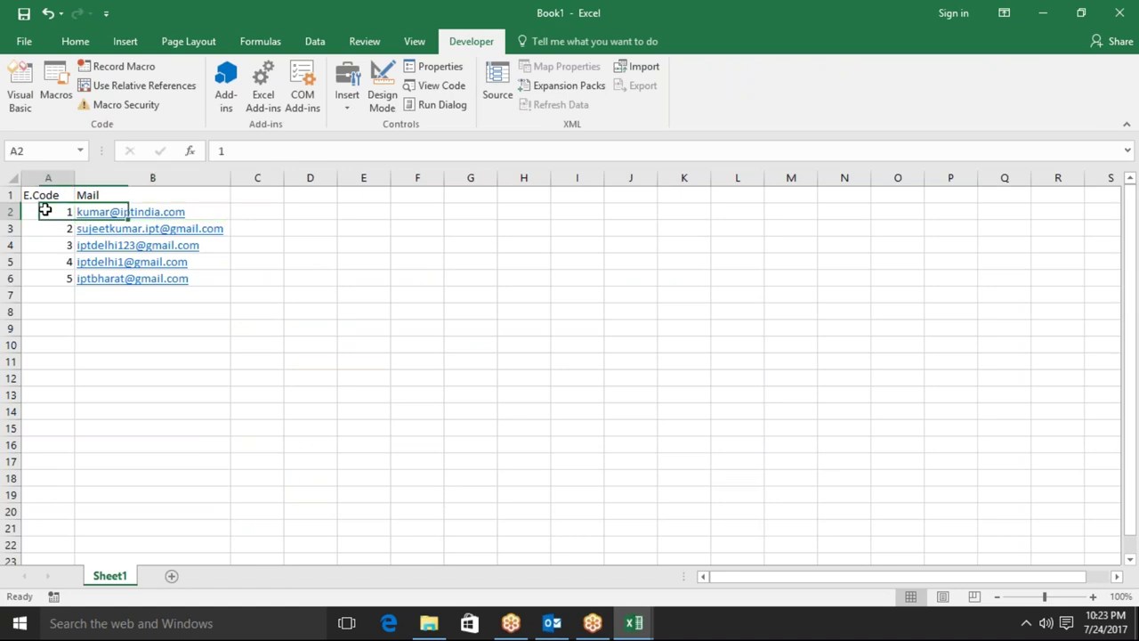
# Step: Review the numbered workbooks in D:\2017 and the messages in Outlook's Sent Items
pyautogui.click(429, 623)
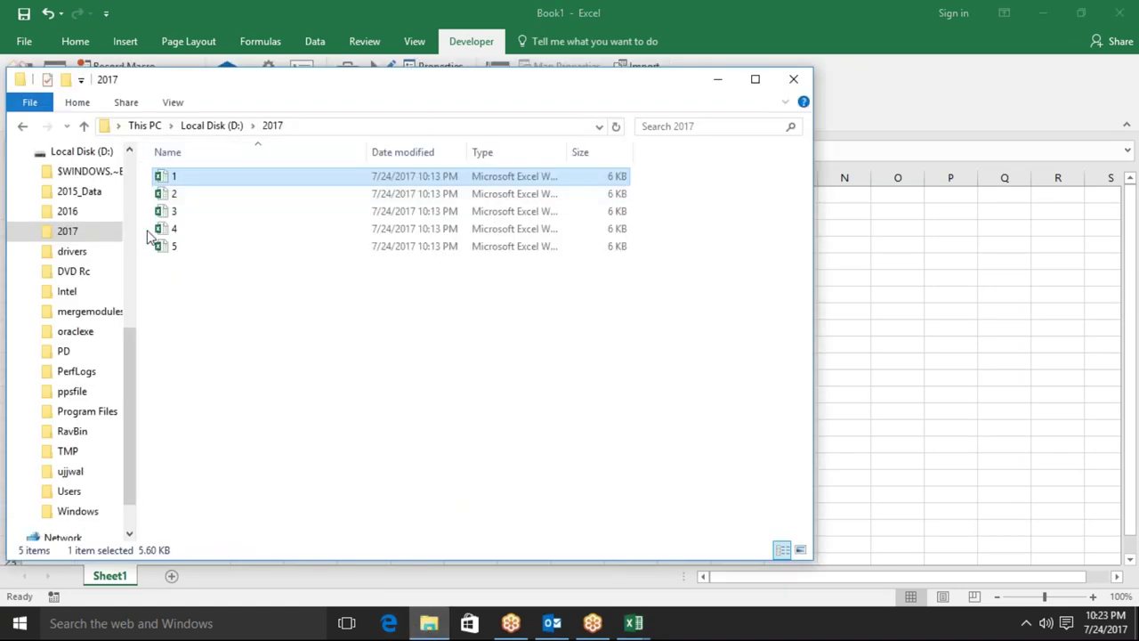
pyautogui.doubleClick(320, 85)
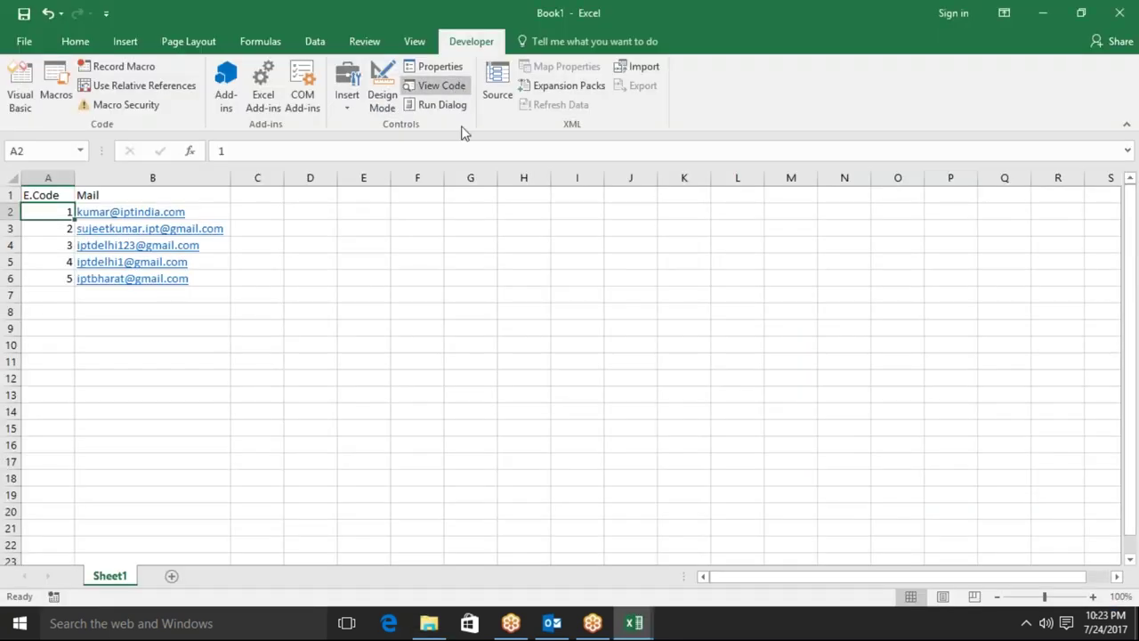
pyautogui.click(552, 623)
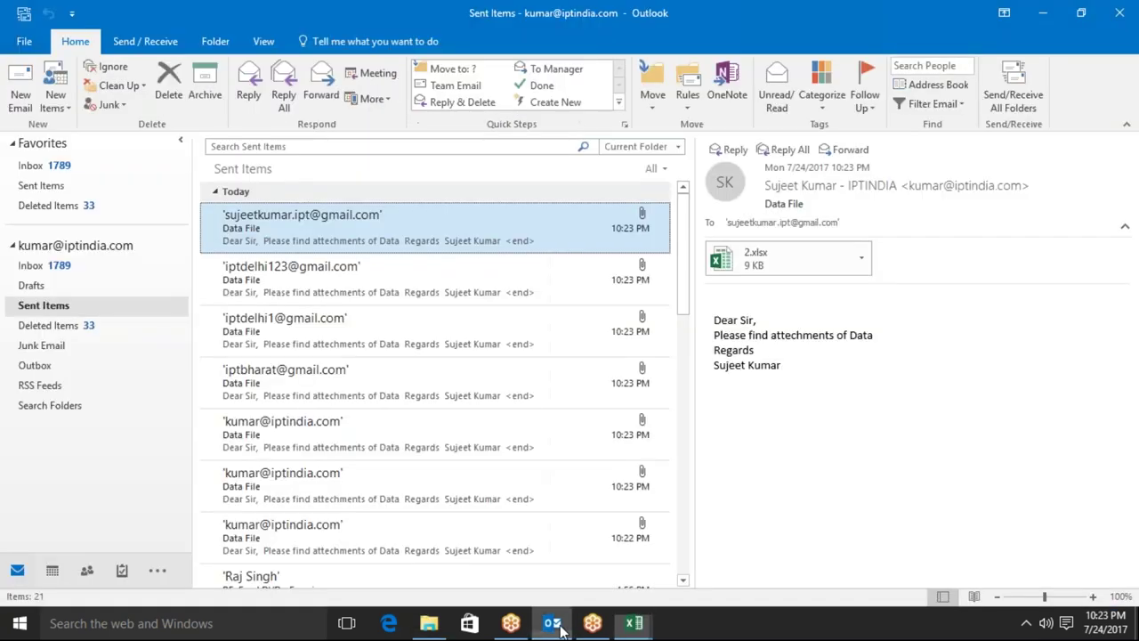
pyautogui.click(760, 322)
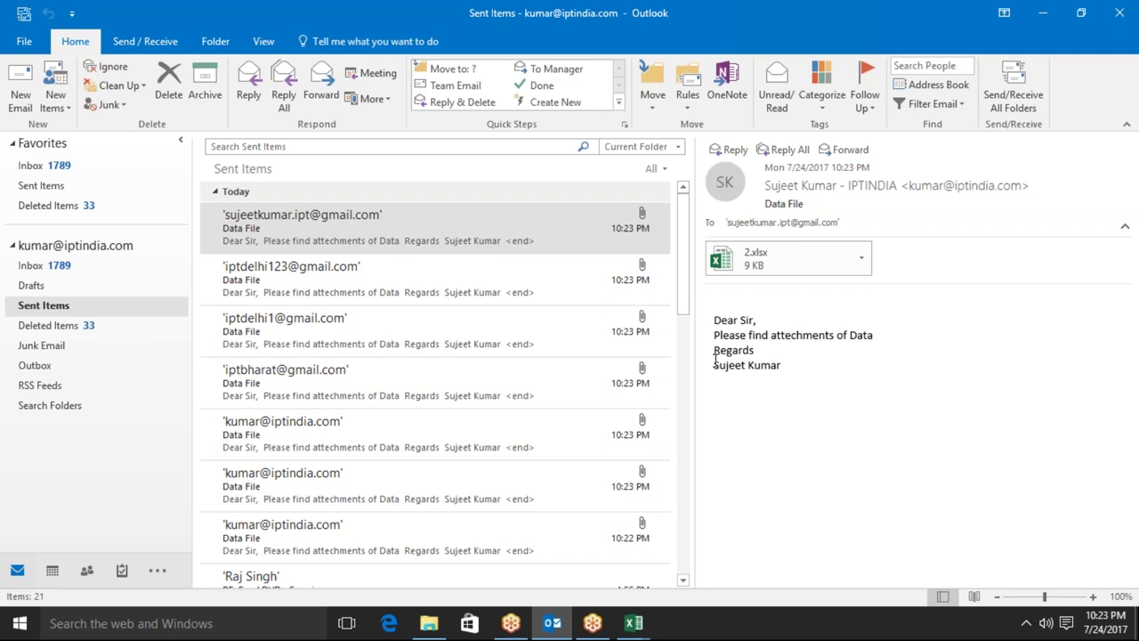
pyautogui.hotkey('alt', 'Tab')
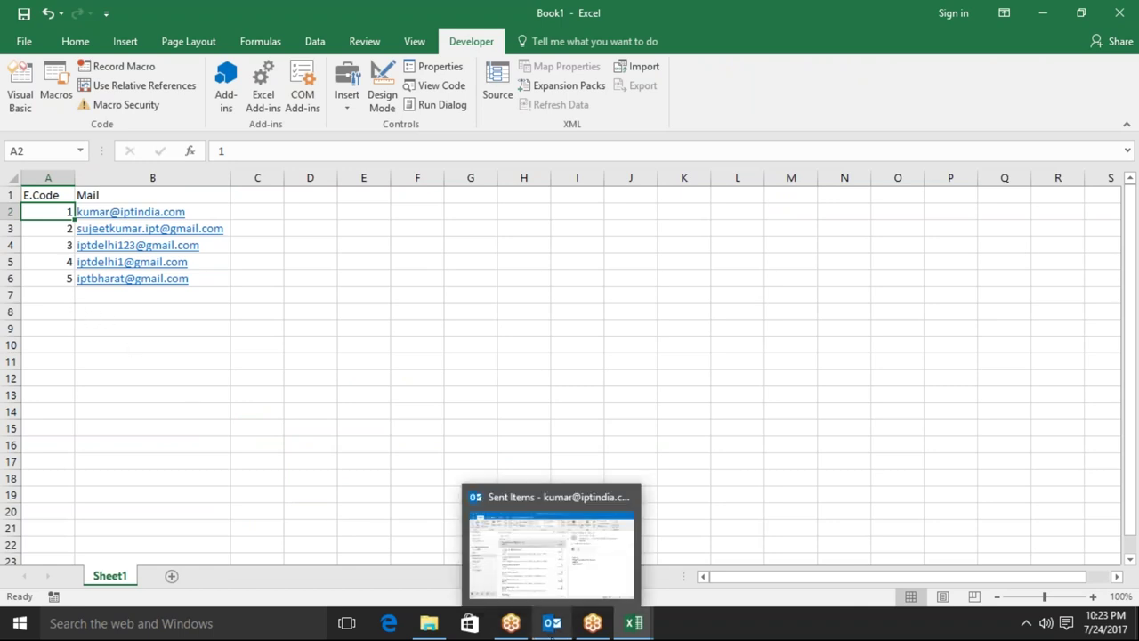
pyautogui.click(552, 627)
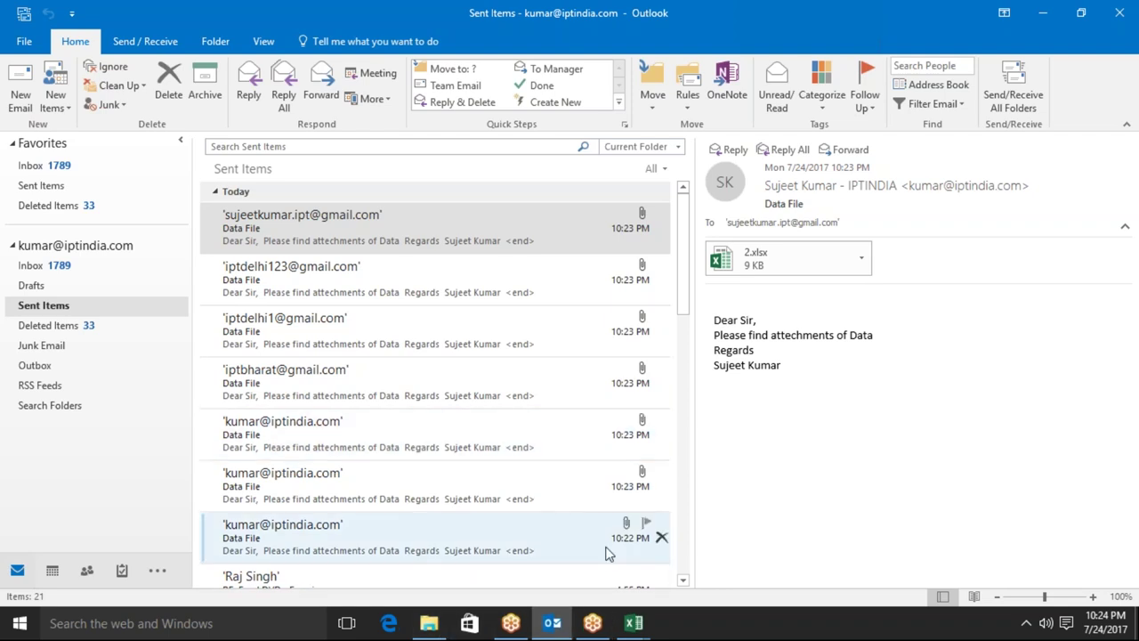
pyautogui.moveTo(637, 626)
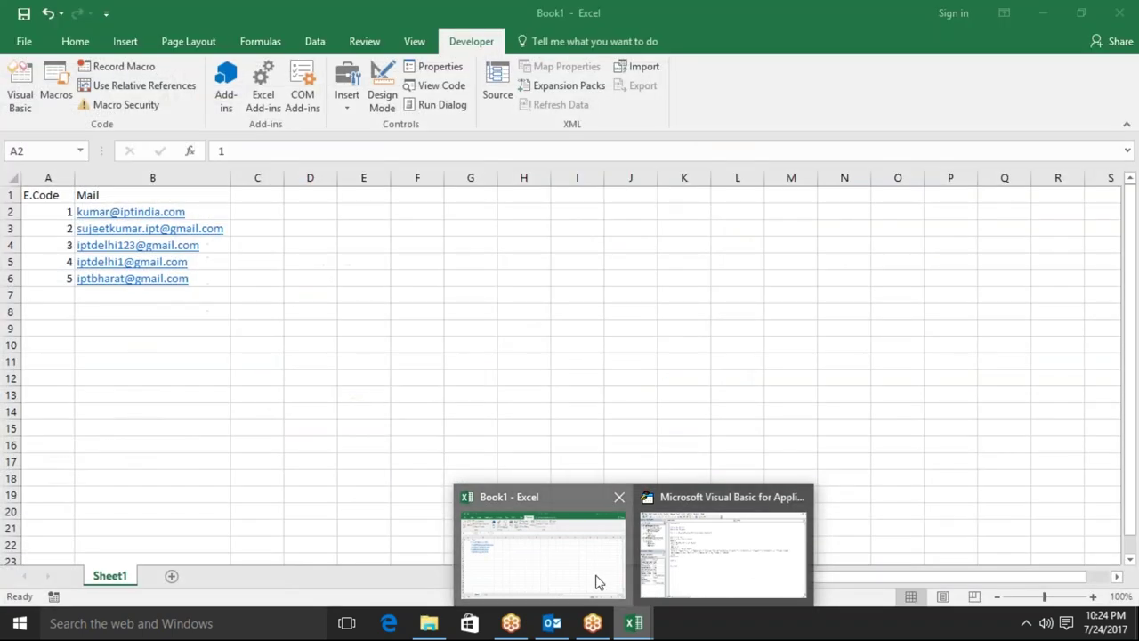
# Step: Bring Book1 forward, then Alt+Tab to Module1's mail loop macro (i = 2 To 6)
pyautogui.click(598, 581)
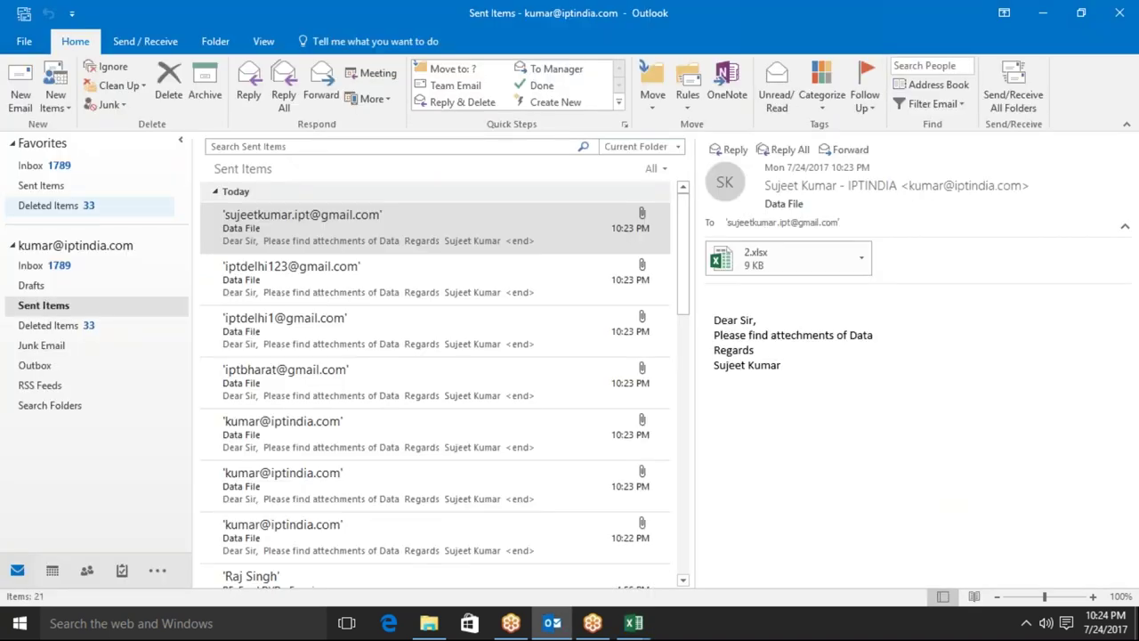
pyautogui.hotkey('alt', 'Tab')
pyautogui.hotkey('alt', 'Tab')
pyautogui.hotkey('alt', 'Tab')
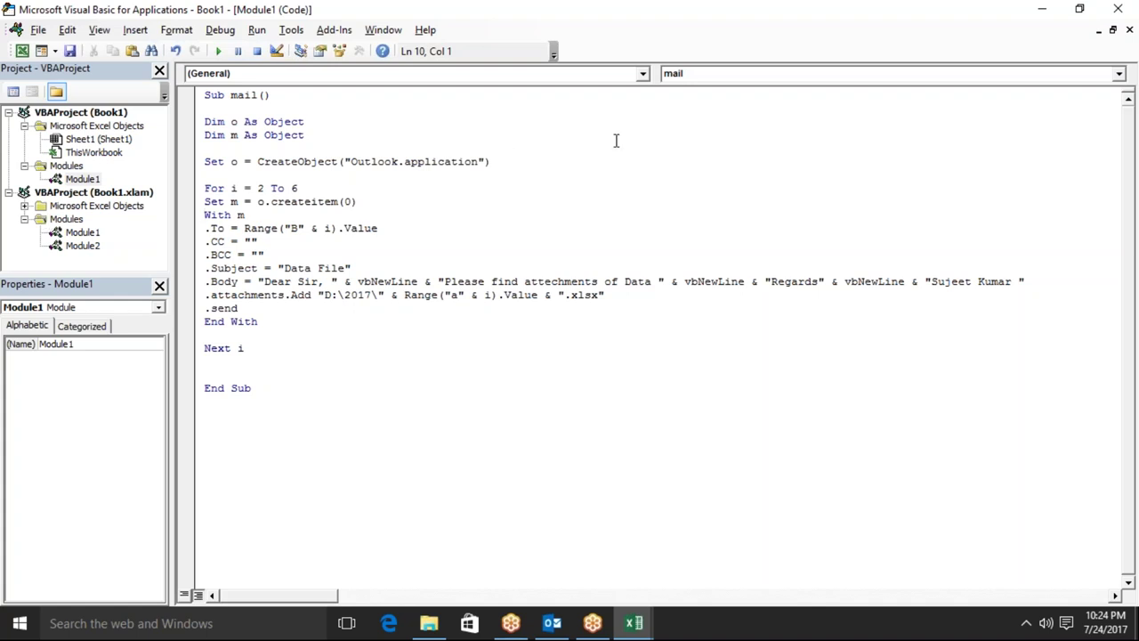
# Step: Switch to the Excel workbook, then select and clear the E.Code values in A2:A6
pyautogui.press('F5')
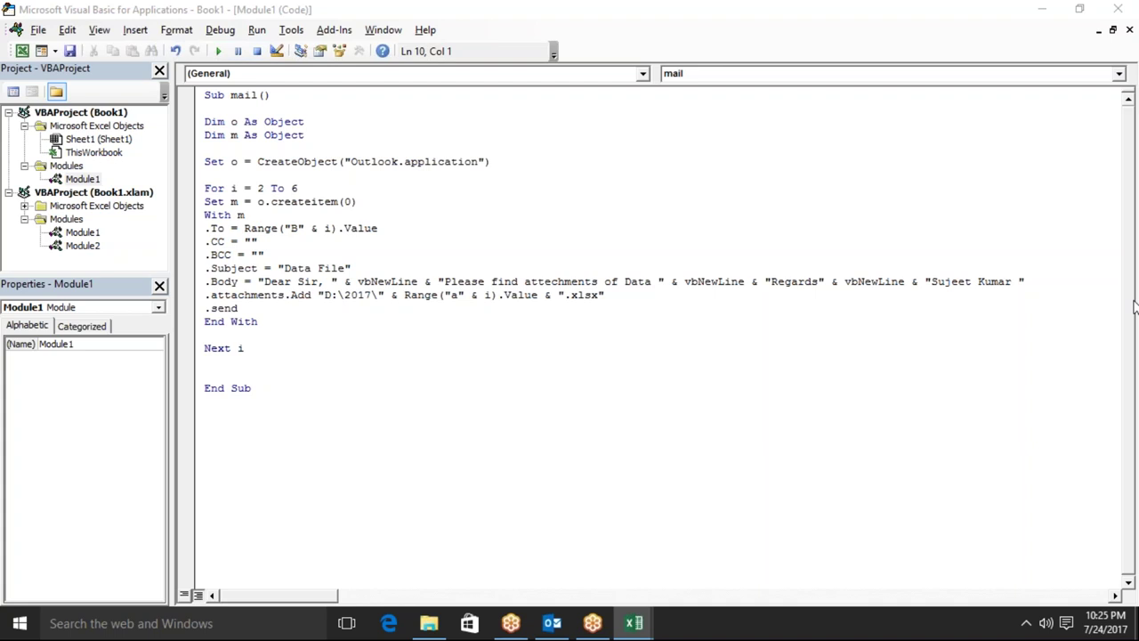
pyautogui.click(681, 396)
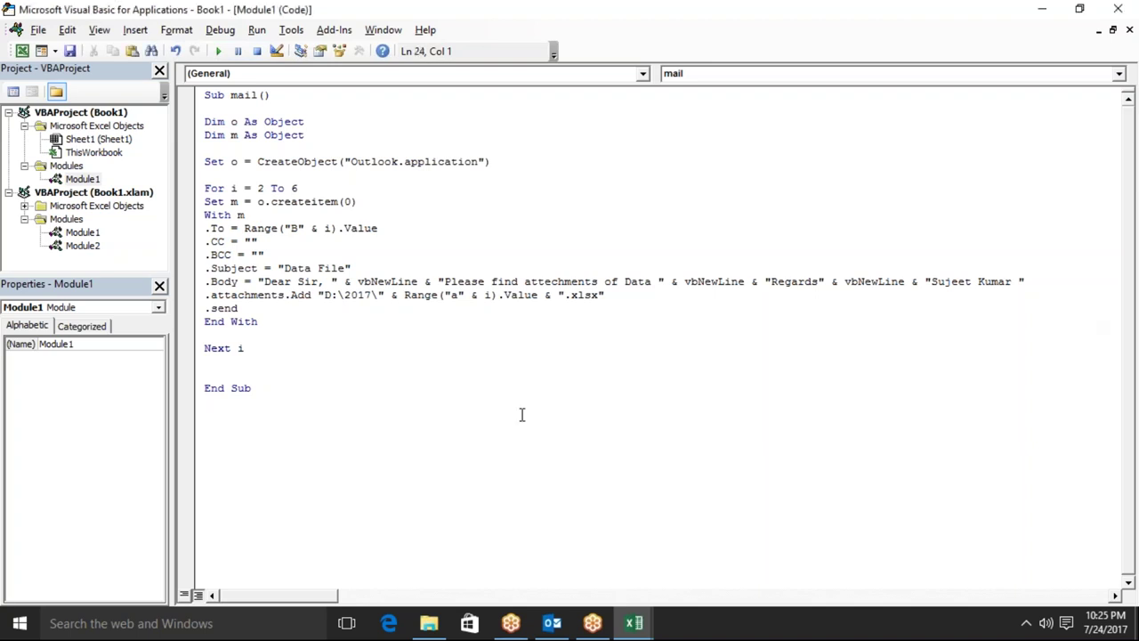
pyautogui.hotkey('alt', 'Tab')
pyautogui.hotkey('alt', 'Tab')
pyautogui.hotkey('alt', 'Tab')
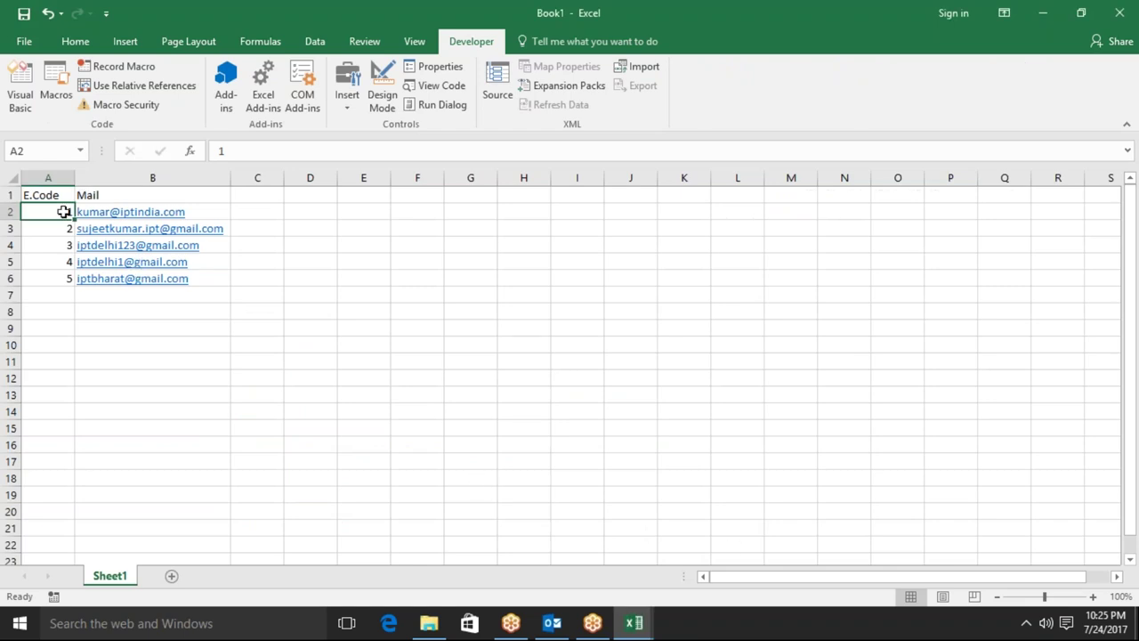
pyautogui.moveTo(64, 212); pyautogui.dragTo(62, 277)
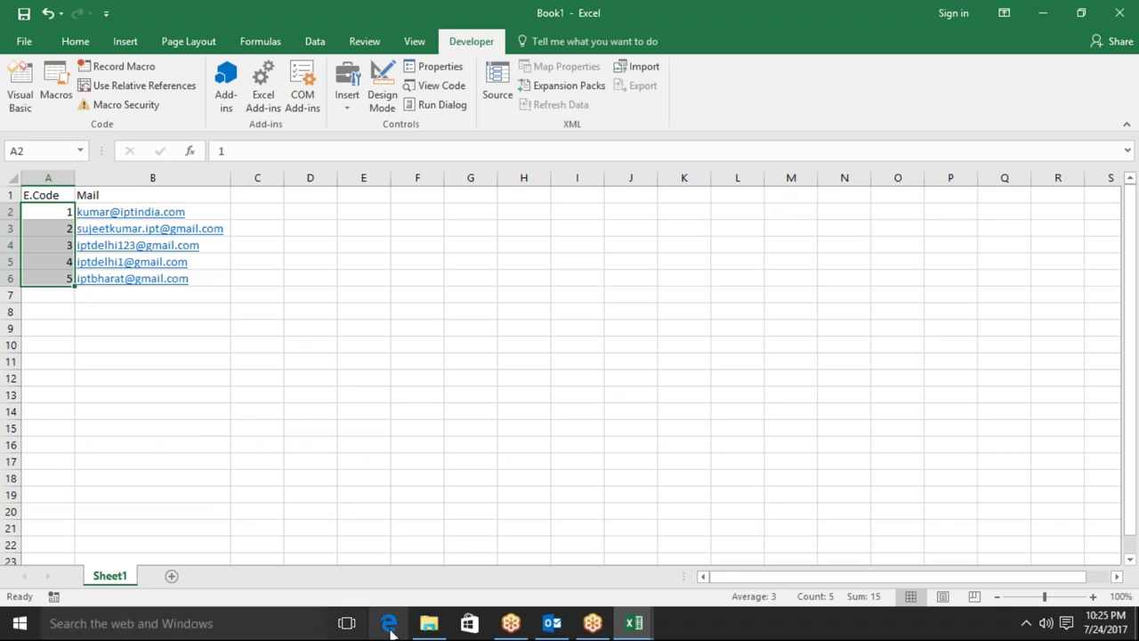
pyautogui.click(329, 361)
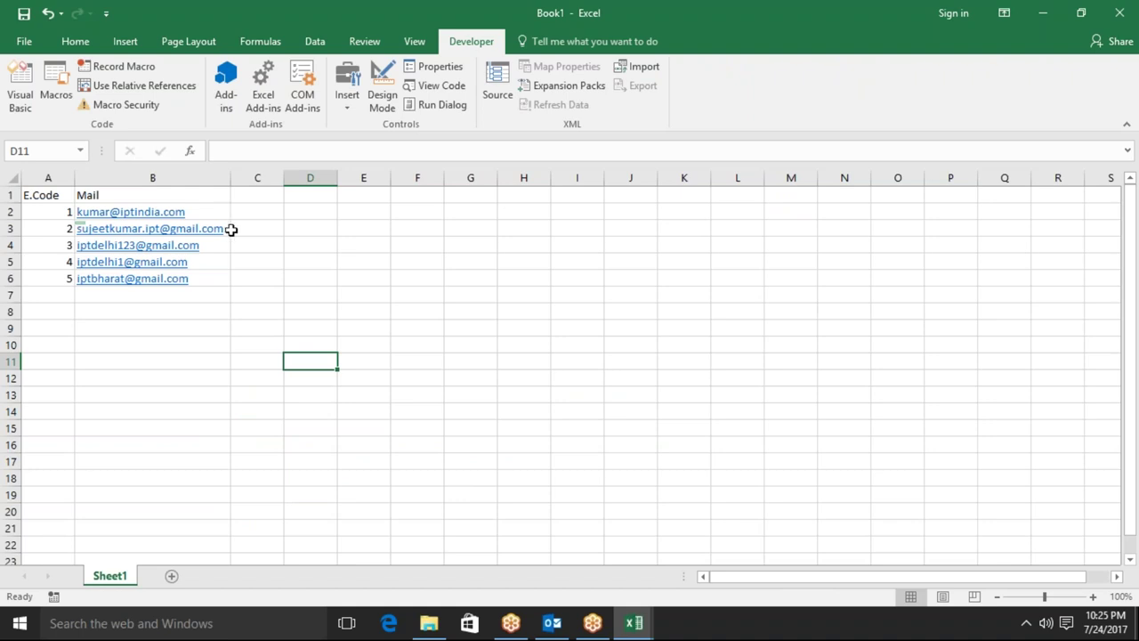
# Step: View the five workbooks in the D:\2017 folder, then return to the VBA code editor
pyautogui.click(429, 623)
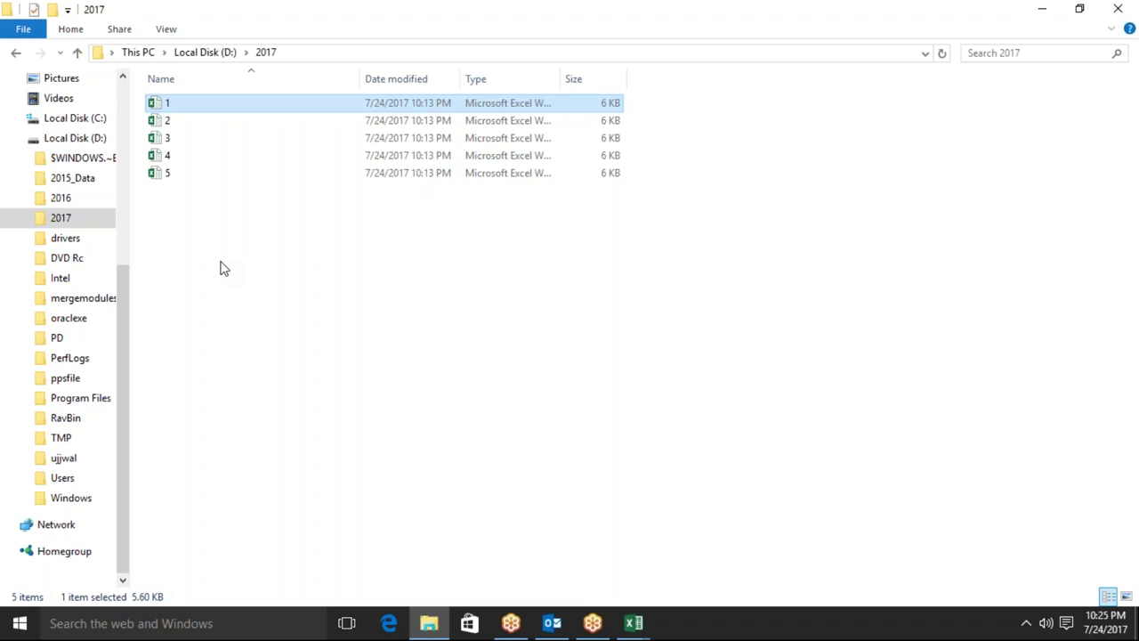
pyautogui.hotkey('alt', 'Tab')
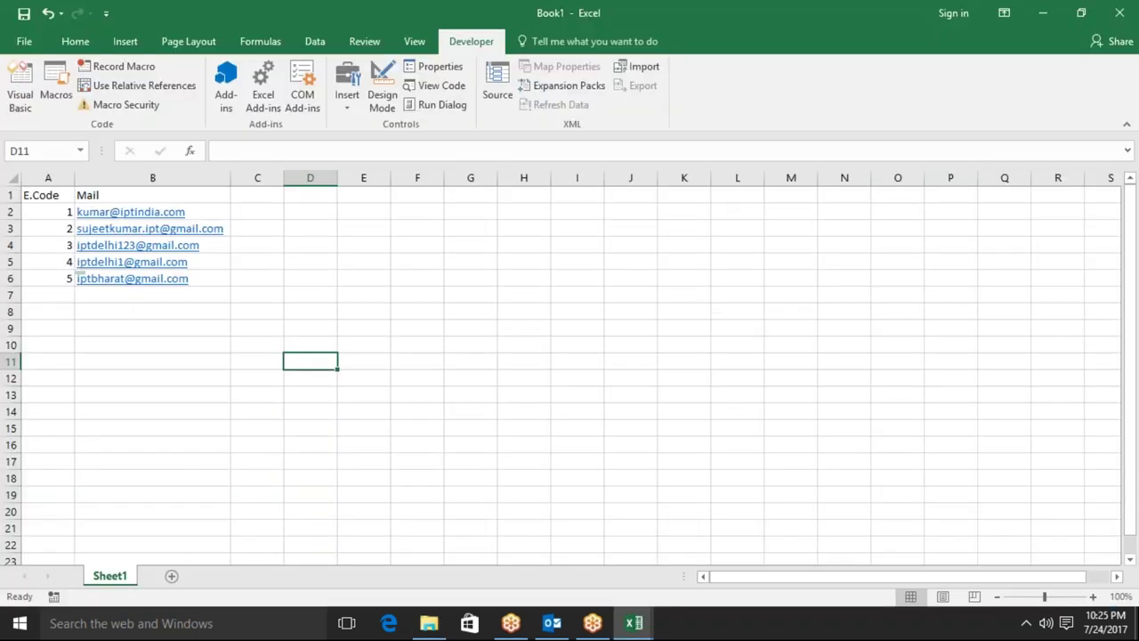
pyautogui.click(415, 632)
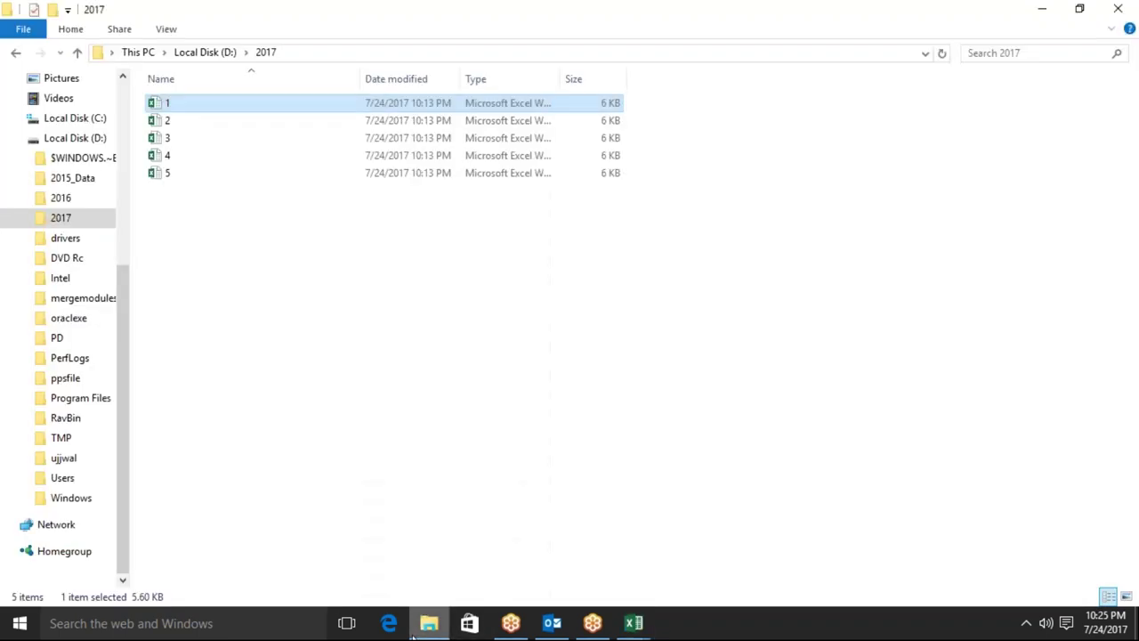
pyautogui.moveTo(634, 625)
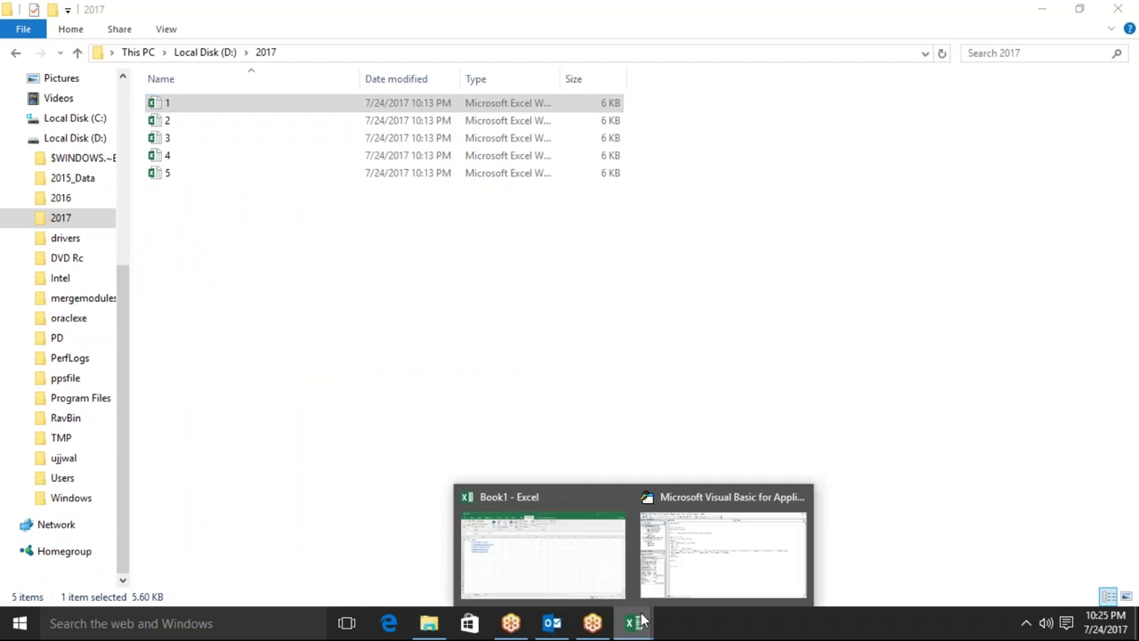
pyautogui.click(730, 551)
# Step: Start a new Sub mai_1() procedure below the mail macro
pyautogui.press('Return')
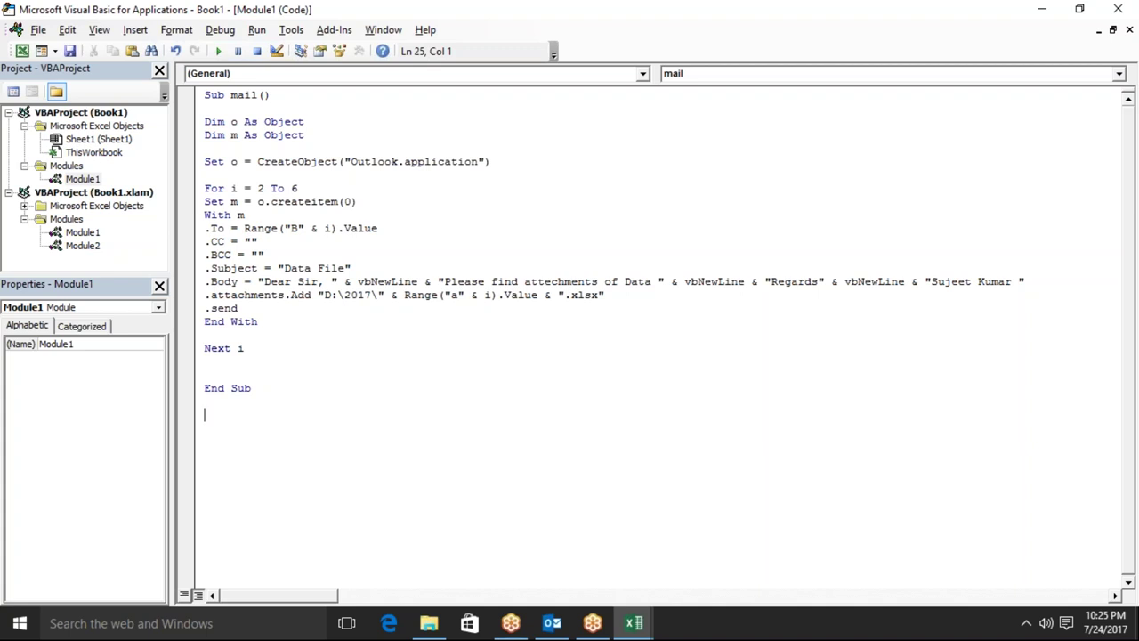
pyautogui.write('su')
pyautogui.write('b mai')
pyautogui.write('l')
pyautogui.write('1')
pyautogui.write('()')
pyautogui.press('Return')
pyautogui.press('Return')
pyautogui.press('Return')
# Step: Declare o, m and fn As Object inside mai_1
pyautogui.press('Return')
pyautogui.press('Up')
pyautogui.press('Up')
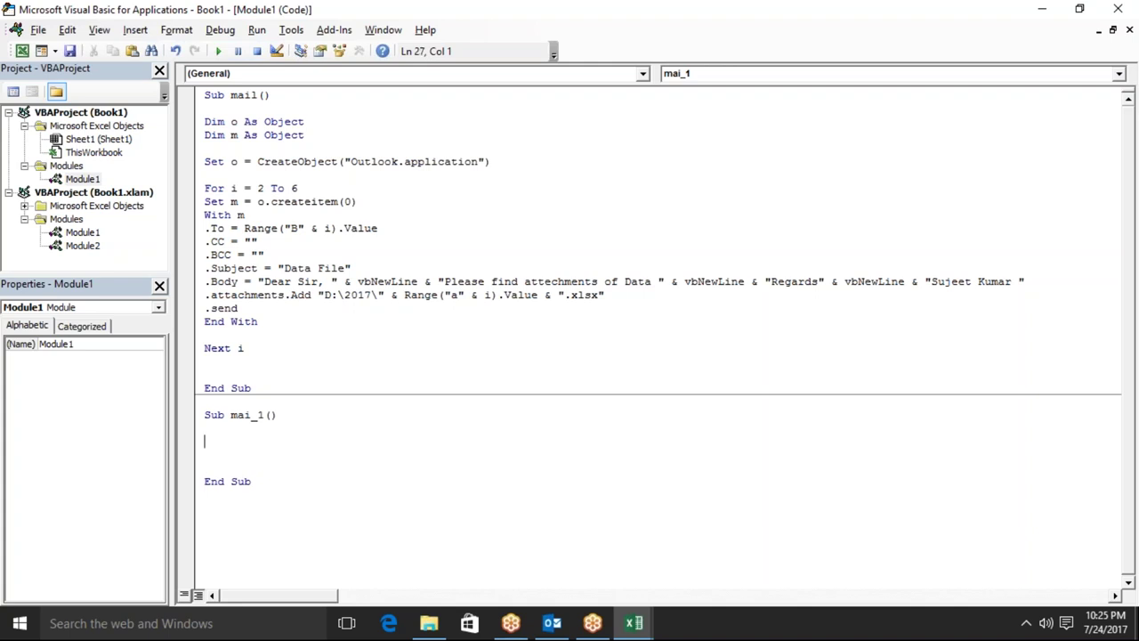
pyautogui.write('dim o as ')
pyautogui.write('o')
pyautogui.press('Tab')
pyautogui.press('Return')
pyautogui.write('di')
pyautogui.press('BackSpace')
pyautogui.write('m ')
pyautogui.write('m as o')
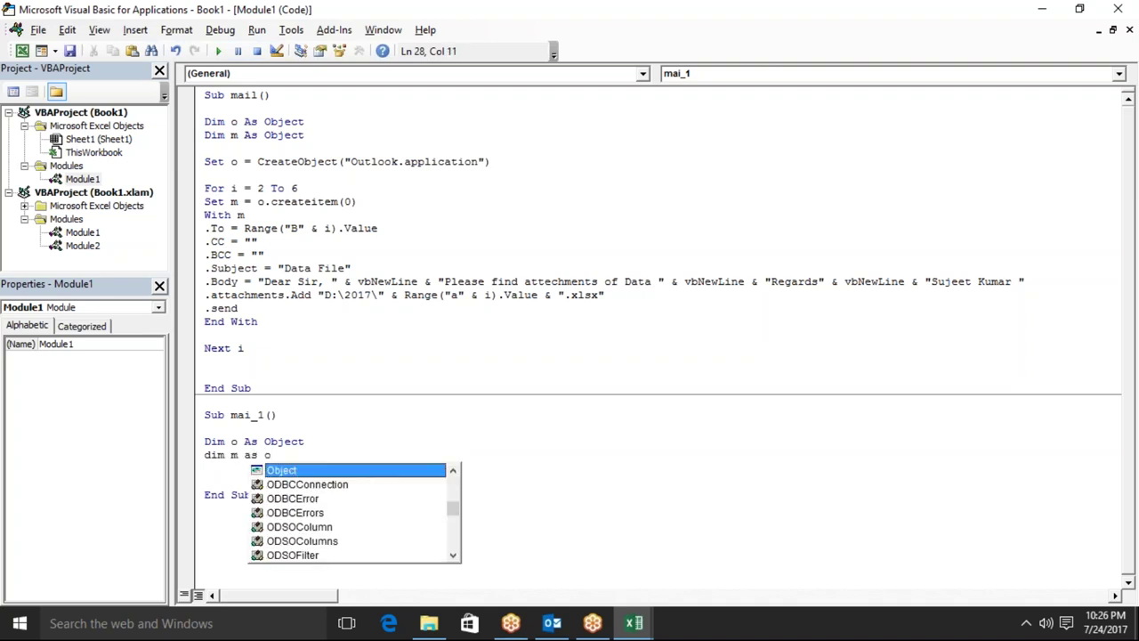
pyautogui.write('b')
pyautogui.press('Tab')
pyautogui.press('Return')
pyautogui.write('dim fn as ')
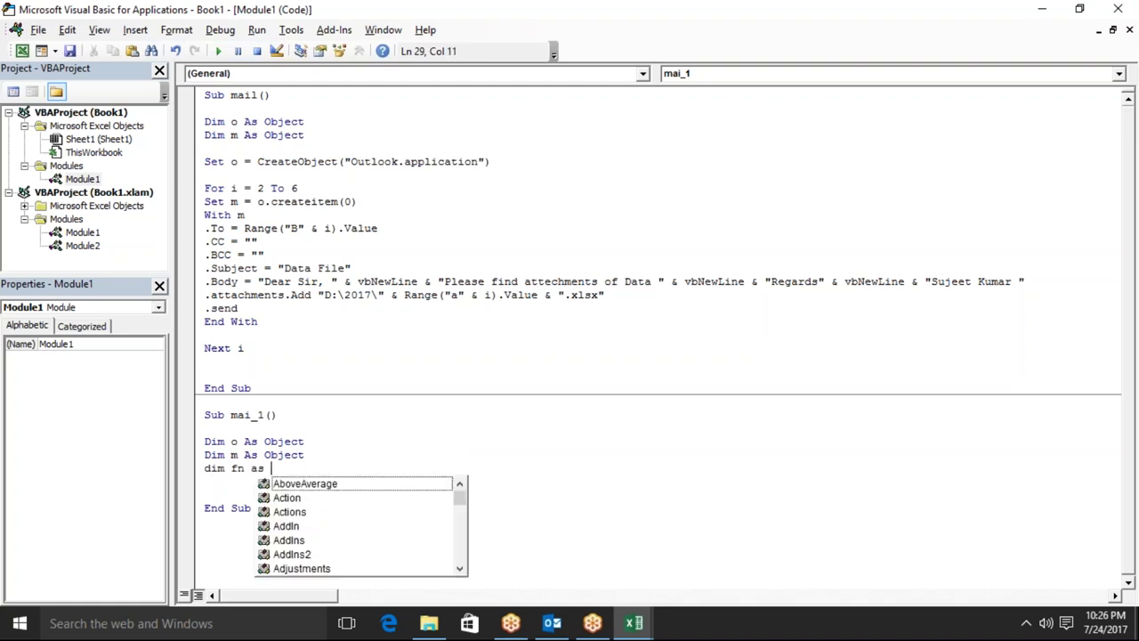
pyautogui.write('ob')
pyautogui.press('Tab')
pyautogui.press('Return')
pyautogui.press('Return')
pyautogui.press('Return')
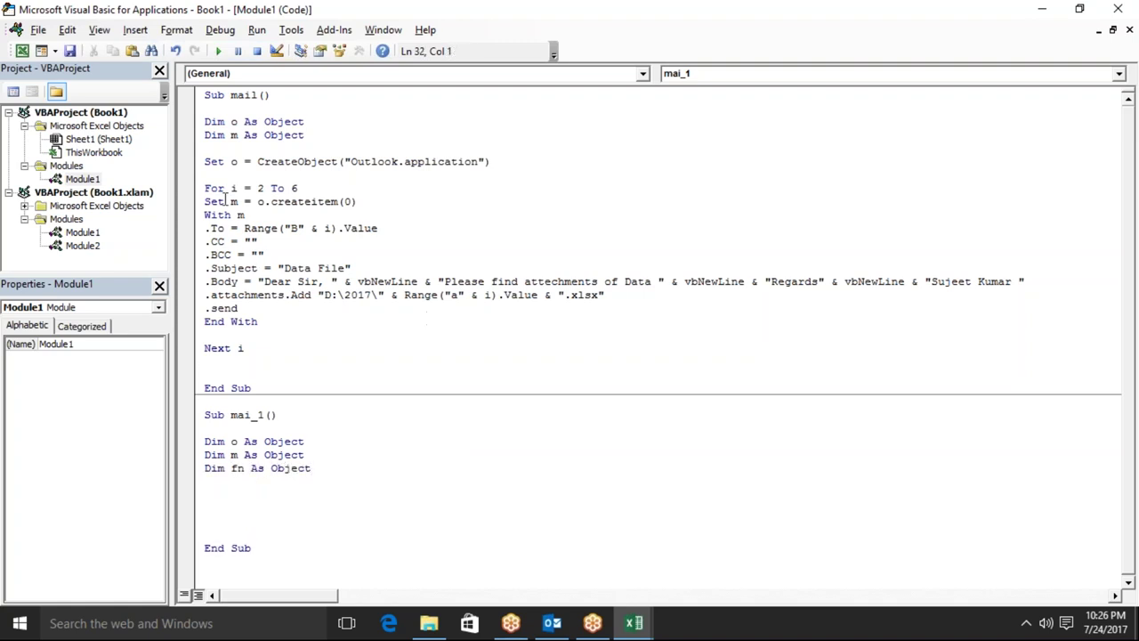
# Step: Copy the Outlook CreateObject and CreateItem lines from mail into mai_1
pyautogui.click(214, 175)
pyautogui.press('Up')
pyautogui.press('Up')
pyautogui.press('Down')
pyautogui.hotkey('shift', 'Down')
pyautogui.hotkey('ctrl', 'c')
pyautogui.click(214, 175)
pyautogui.press('Down')
pyautogui.press('Down')
pyautogui.press('Down')
pyautogui.press('Down')
pyautogui.press('Down')
pyautogui.press('Return')
pyautogui.hotkey('ctrl', 'v')
pyautogui.press('Up')
pyautogui.press('Up')
pyautogui.press('Up')
pyautogui.press('Up')
pyautogui.press('Up')
pyautogui.press('Up')
pyautogui.press('Up')
pyautogui.press('Up')
pyautogui.press('Up')
pyautogui.press('Up')
pyautogui.press('Up')
pyautogui.hotkey('shift', 'Down')
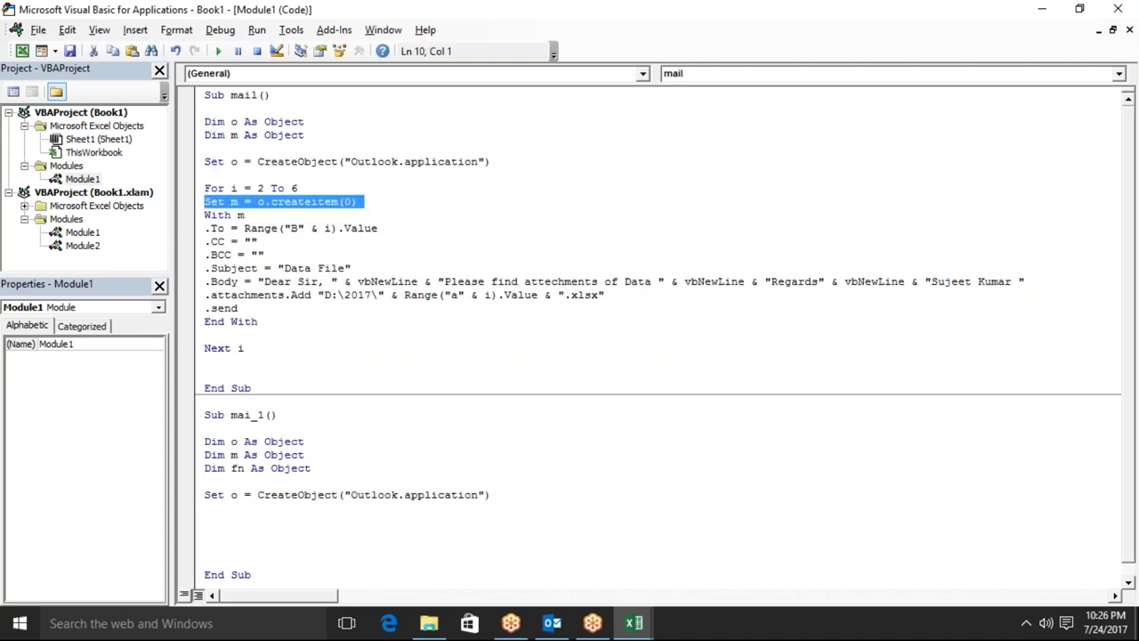
pyautogui.hotkey('ctrl', 'c')
pyautogui.press('Down')
pyautogui.press('Down')
pyautogui.press('Down')
pyautogui.press('Down')
pyautogui.press('Down')
pyautogui.press('Down')
pyautogui.press('Down')
pyautogui.press('Down')
pyautogui.press('Down')
pyautogui.press('Down')
pyautogui.hotkey('ctrl', 'v')
pyautogui.press('Up')
pyautogui.press('Up')
pyautogui.press('Up')
pyautogui.press('Up')
pyautogui.press('Down')
pyautogui.press('Down')
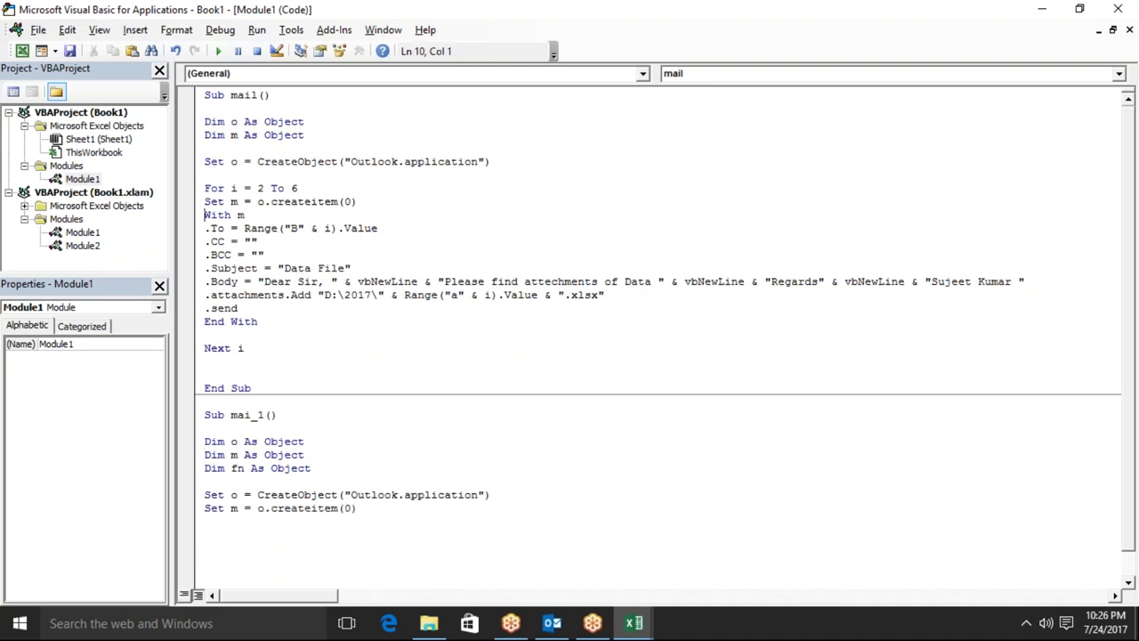
# Step: Copy the With m … End With block from mail into mai_1
pyautogui.hotkey('shift', 'Down')
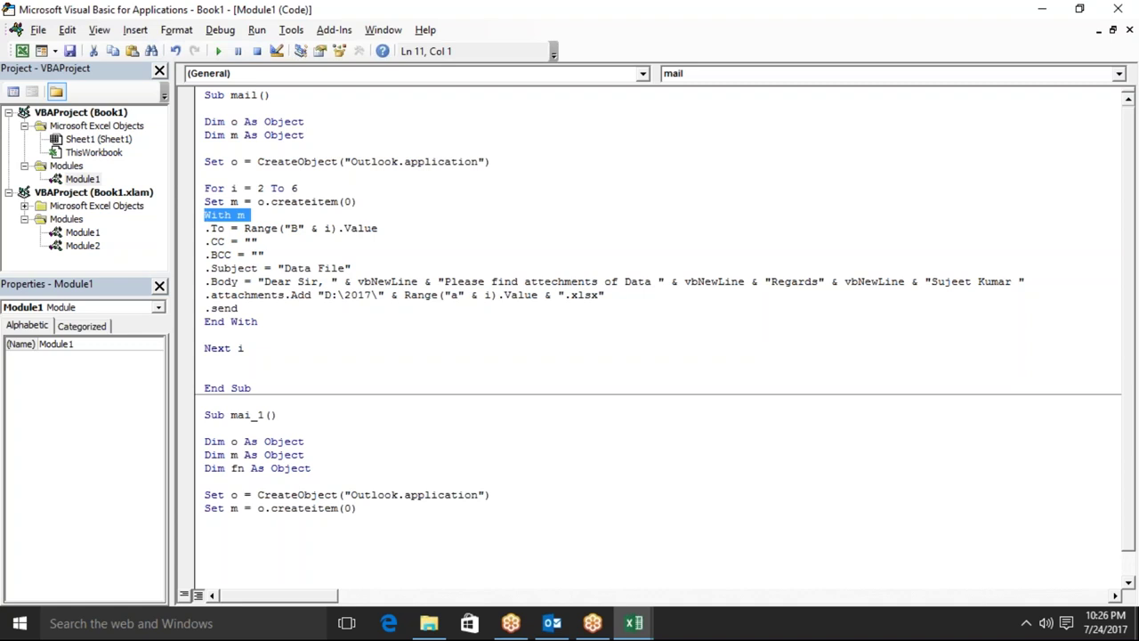
pyautogui.press('Left')
pyautogui.press('Down')
pyautogui.press('Down')
pyautogui.press('Down')
pyautogui.press('Down')
pyautogui.press('Down')
pyautogui.press('Down')
pyautogui.press('Down')
pyautogui.press('Down')
pyautogui.press('Down')
pyautogui.press('Down')
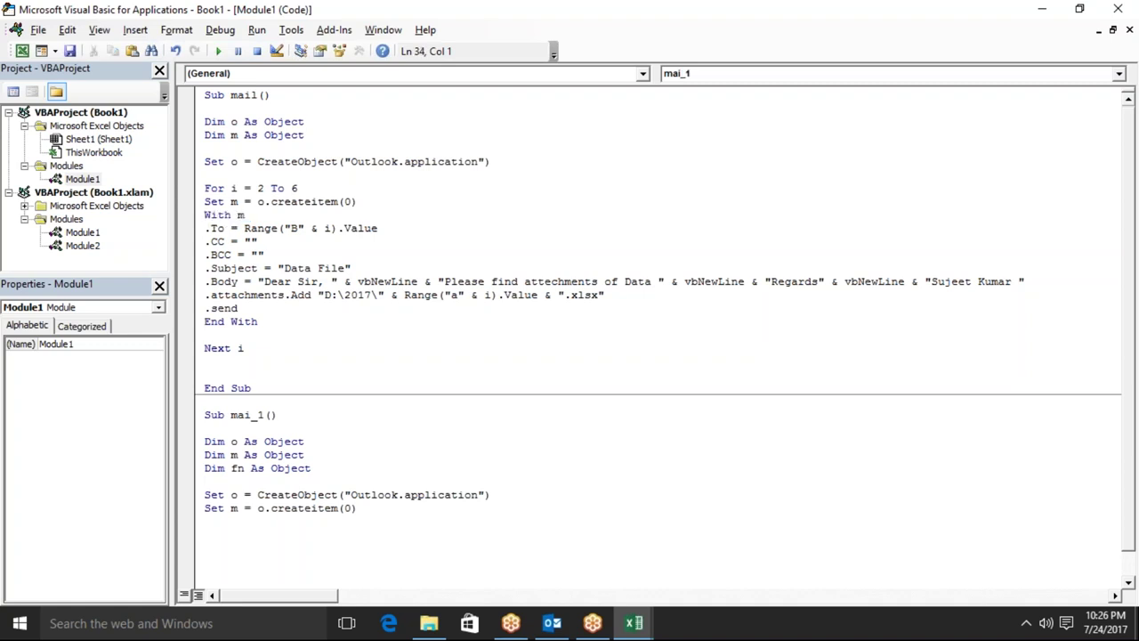
pyautogui.press('Up')
pyautogui.press('Up')
pyautogui.press('Up')
pyautogui.press('Up')
pyautogui.press('Up')
pyautogui.press('Up')
pyautogui.press('Up')
pyautogui.press('Down')
pyautogui.press('Up')
pyautogui.press('Up')
pyautogui.press('Up')
pyautogui.press('Down')
pyautogui.press('Down')
pyautogui.hotkey('shift', 'Down')
pyautogui.hotkey('shift', 'Down')
pyautogui.hotkey('shift', 'Down')
pyautogui.hotkey('shift', 'Down')
pyautogui.hotkey('shift', 'Down')
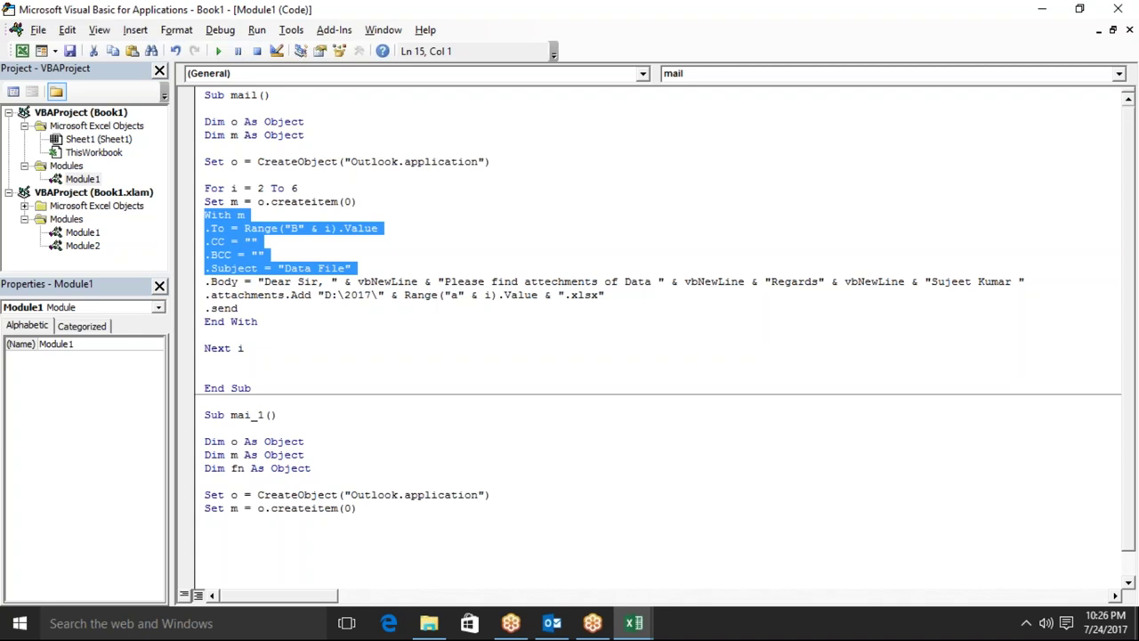
pyautogui.hotkey('shift', 'Down')
pyautogui.hotkey('shift', 'Down')
pyautogui.hotkey('shift', 'Down')
pyautogui.hotkey('shift', 'Down')
pyautogui.press('Down')
pyautogui.press('Down')
pyautogui.press('Down')
pyautogui.press('Down')
pyautogui.press('Down')
pyautogui.press('Down')
pyautogui.press('Down')
pyautogui.press('Down')
pyautogui.press('Down')
pyautogui.press('Up')
pyautogui.press('Up')
pyautogui.press('Up')
pyautogui.hotkey('ctrl', 'v')
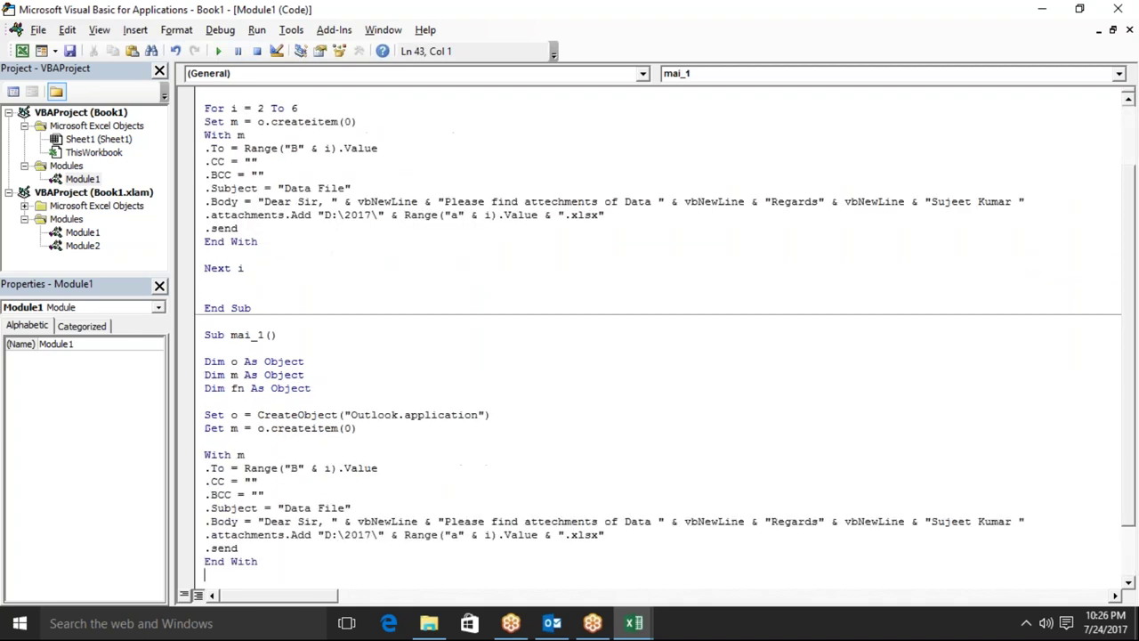
pyautogui.press('Down')
pyautogui.press('Down')
pyautogui.press('Down')
pyautogui.press('Up')
pyautogui.press('Up')
pyautogui.press('Up')
pyautogui.press('Up')
pyautogui.press('Up')
pyautogui.press('Up')
pyautogui.press('Up')
pyautogui.press('Up')
pyautogui.press('Down')
pyautogui.press('Down')
pyautogui.press('Down')
pyautogui.press('Down')
# Step: Replace the .To Range lookup with a quoted fixed recipient e-mail address
pyautogui.press('Right')
pyautogui.press('Right')
pyautogui.press('Right')
pyautogui.press('Right')
pyautogui.press('Right')
pyautogui.press('Right')
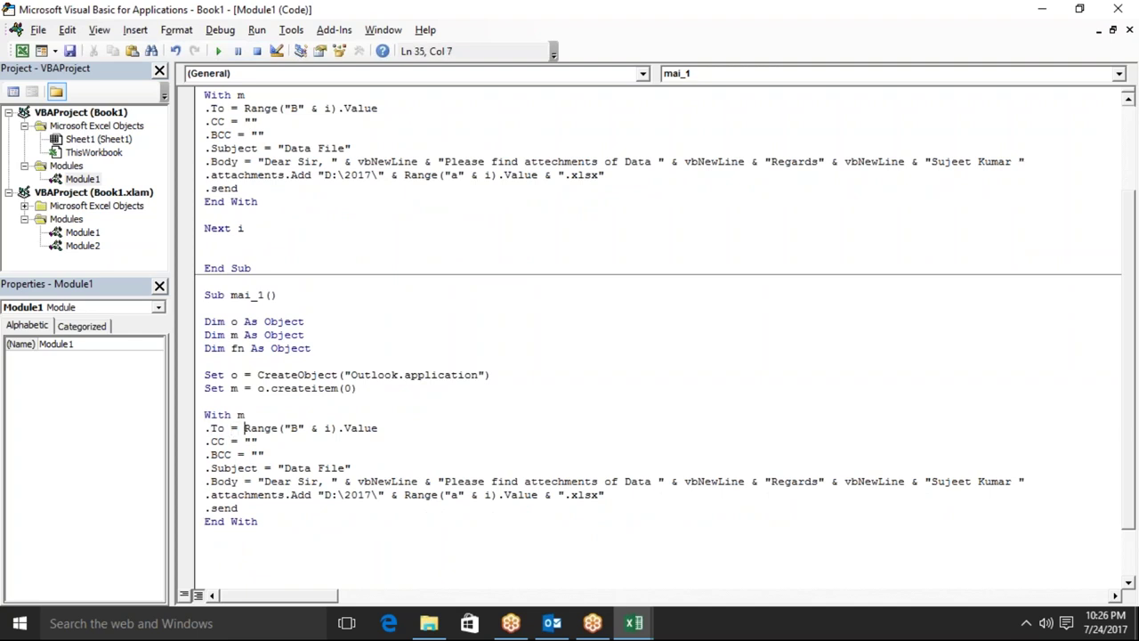
pyautogui.hotkey('shift', 'Right')
pyautogui.hotkey('shift', 'Right')
pyautogui.hotkey('shift', 'Right')
pyautogui.hotkey('shift', 'Right')
pyautogui.hotkey('shift', 'Right')
pyautogui.hotkey('shift', 'Right')
pyautogui.hotkey('shift', 'Right')
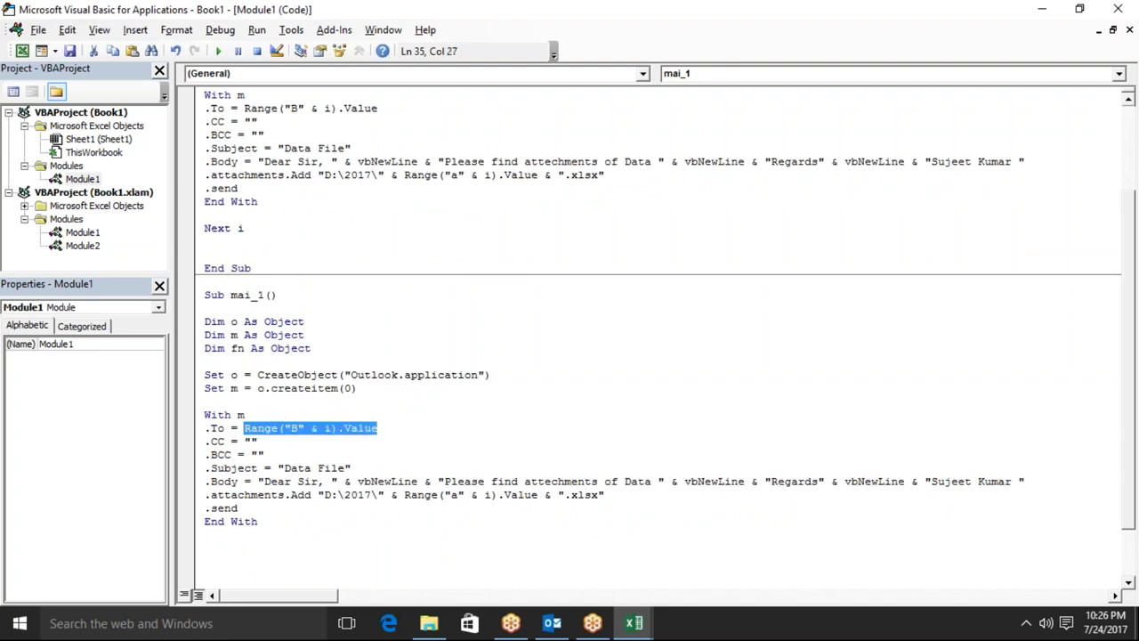
pyautogui.press('BackSpace')
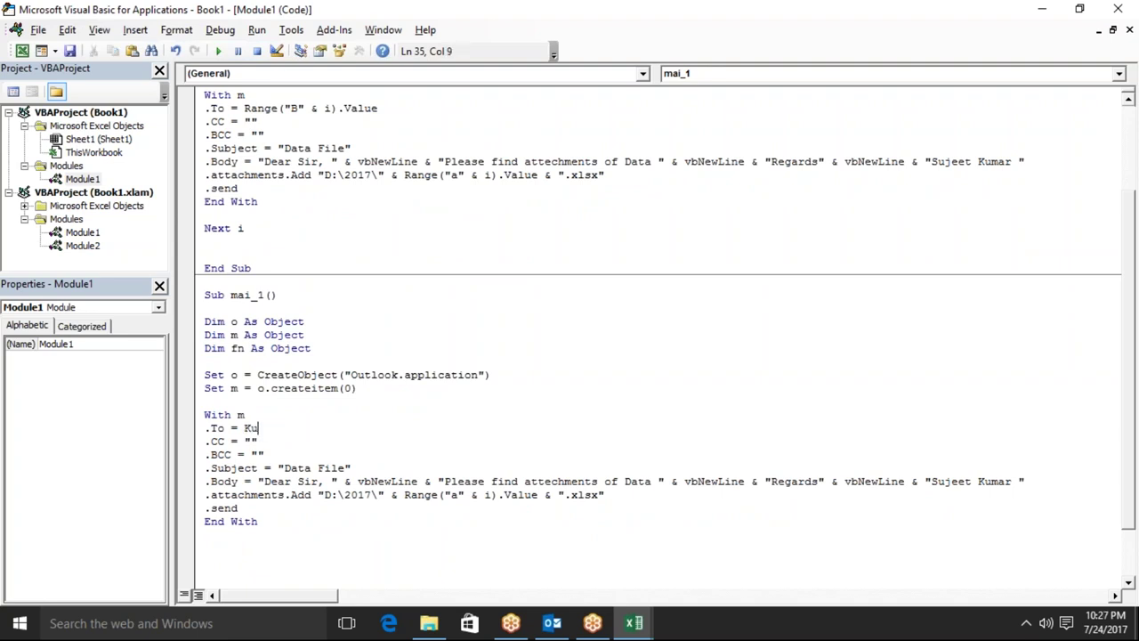
pyautogui.press('Down')
pyautogui.press('Down')
pyautogui.press('Down')
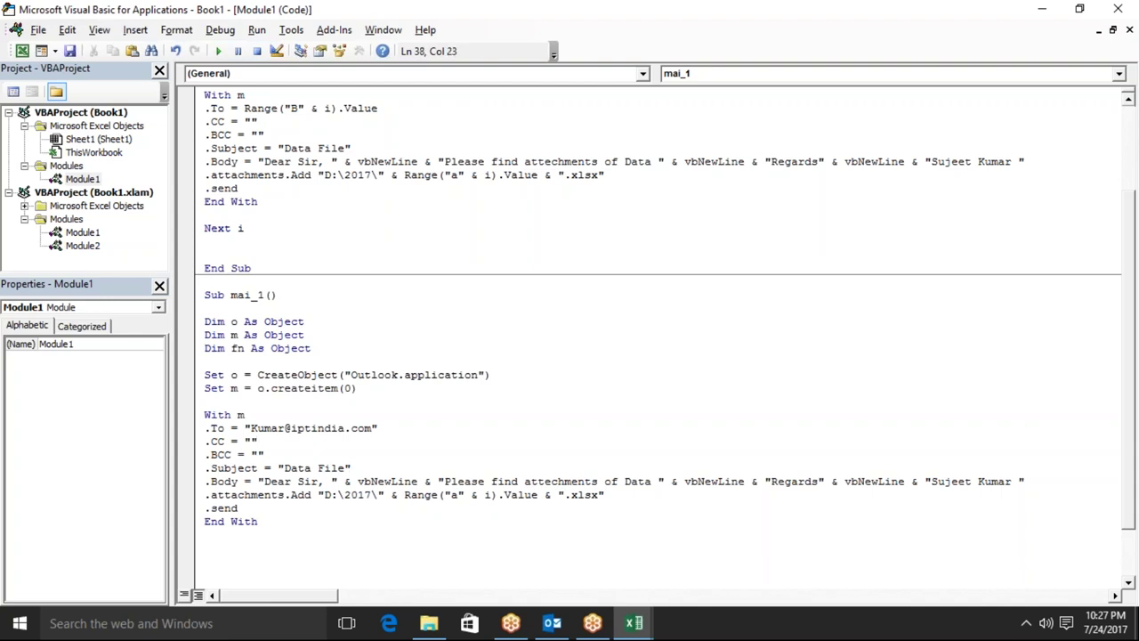
pyautogui.press('Down')
pyautogui.click(204, 496)
# Step: Open a line above With m and begin fn = Dir(", dismissing the compile error
pyautogui.press('Return')
pyautogui.press('Return')
pyautogui.press('Up')
pyautogui.press('Up')
pyautogui.press('Down')
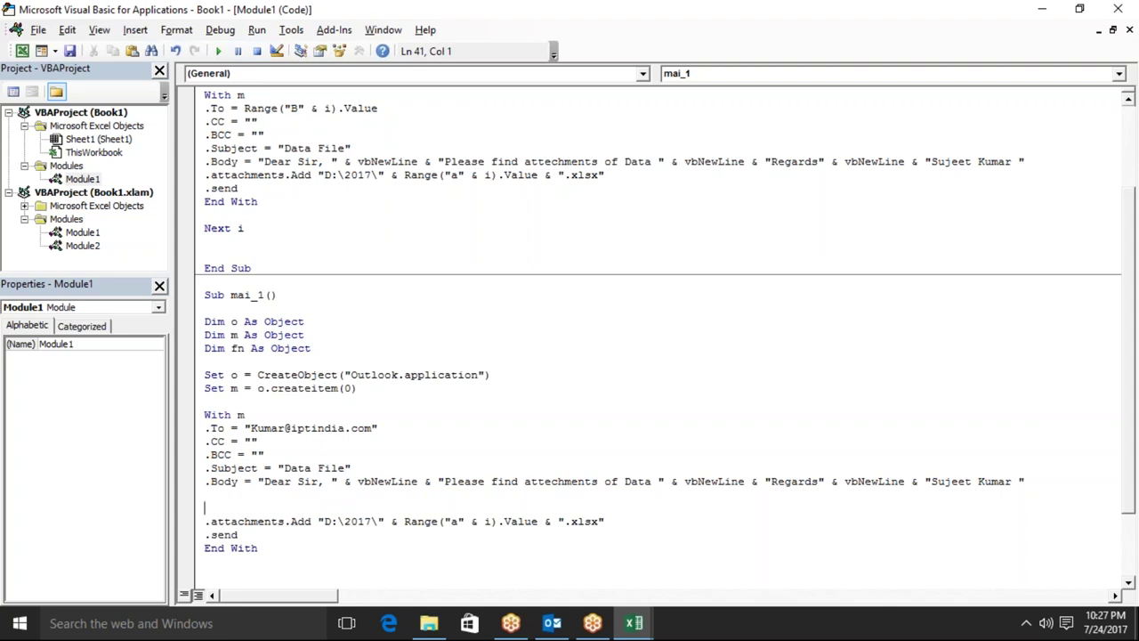
pyautogui.press('Up')
pyautogui.press('Up')
pyautogui.click(204, 401)
pyautogui.press('Return')
pyautogui.press('Up')
pyautogui.write('fn=dir(')
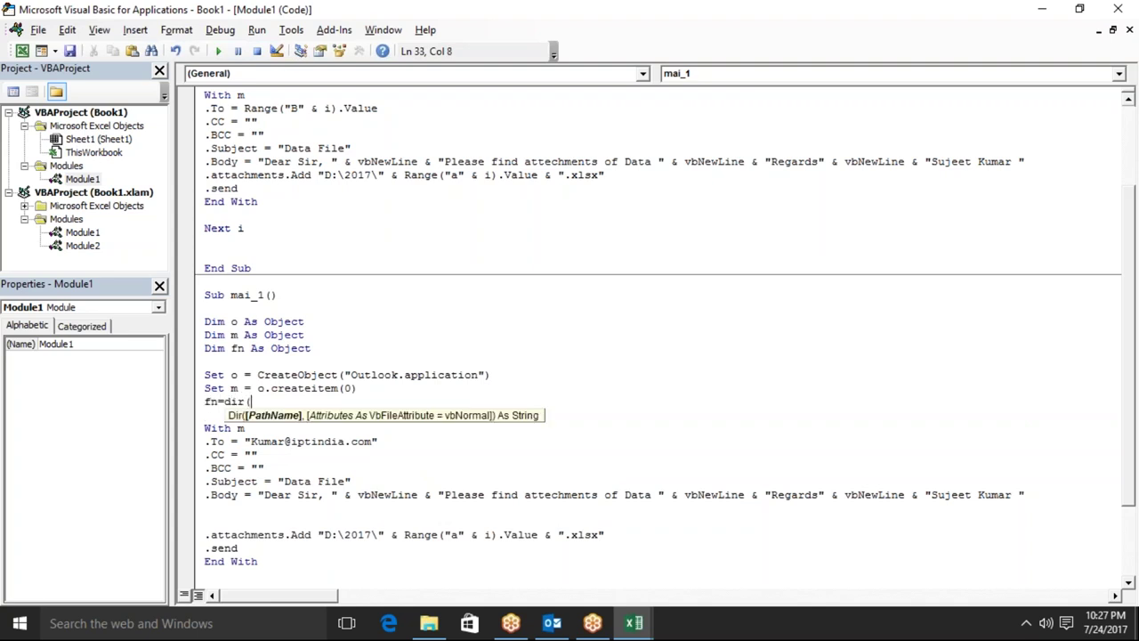
pyautogui.write('"')
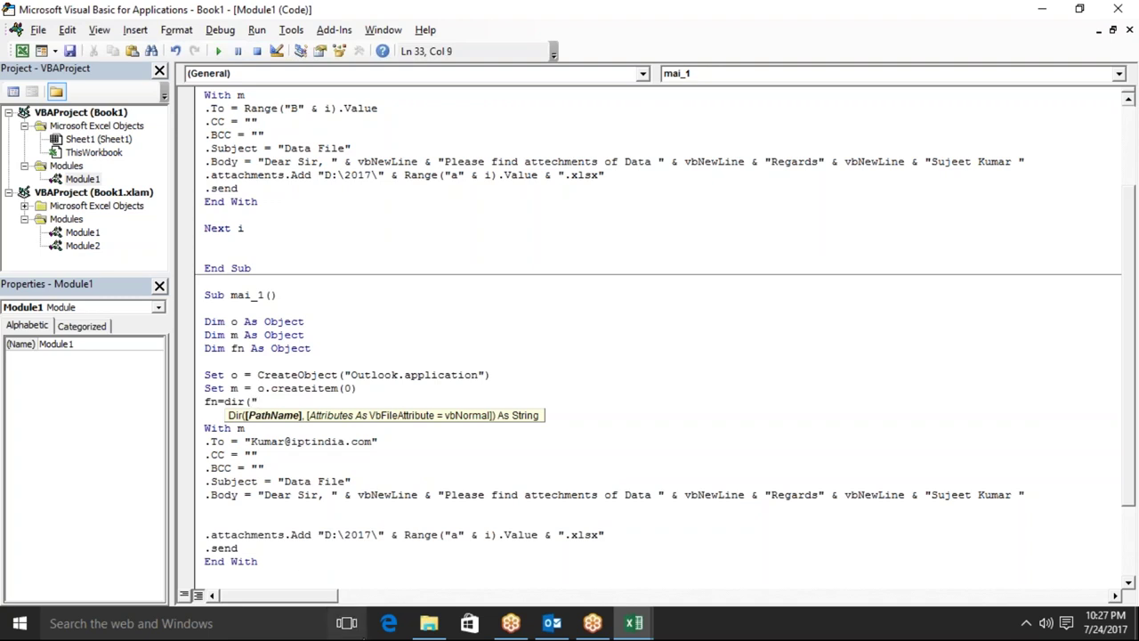
pyautogui.click(381, 549)
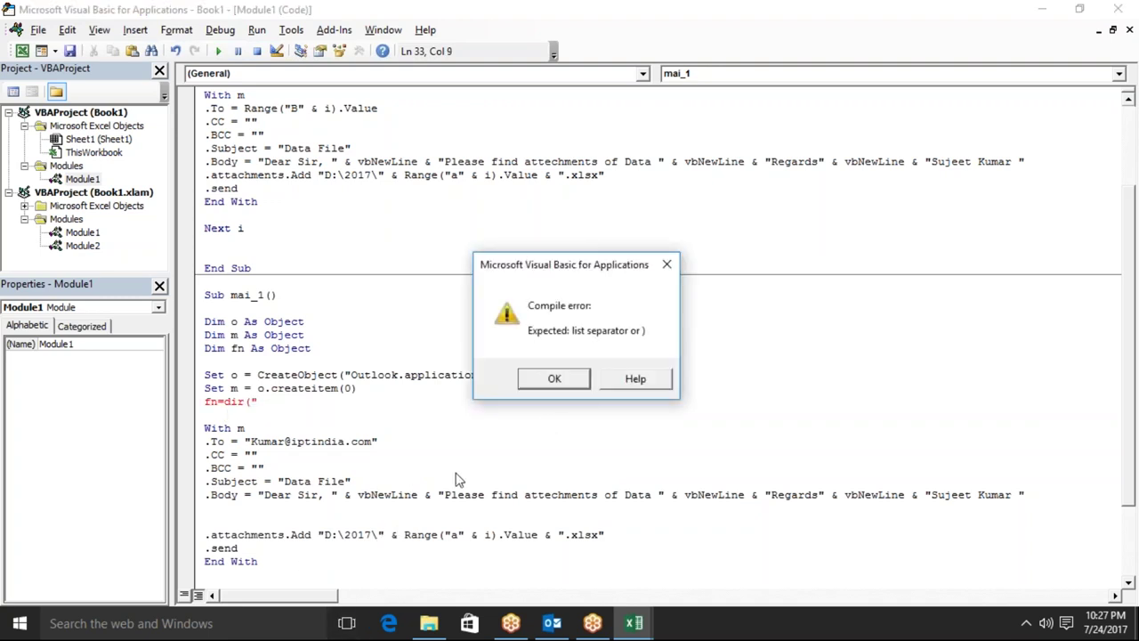
pyautogui.click(552, 381)
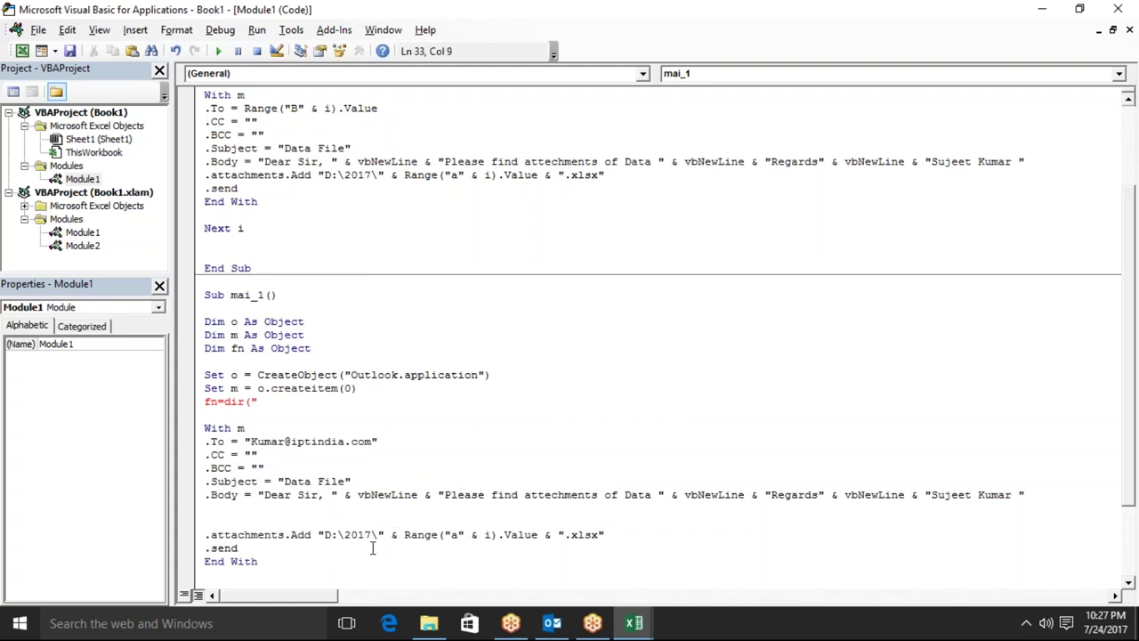
# Step: Complete the line as fn = Dir("D:\2017\*.xlsx", vbNormal) using the copied folder path
pyautogui.moveTo(379, 534); pyautogui.dragTo(324, 535)
pyautogui.hotkey('ctrl', 'c')
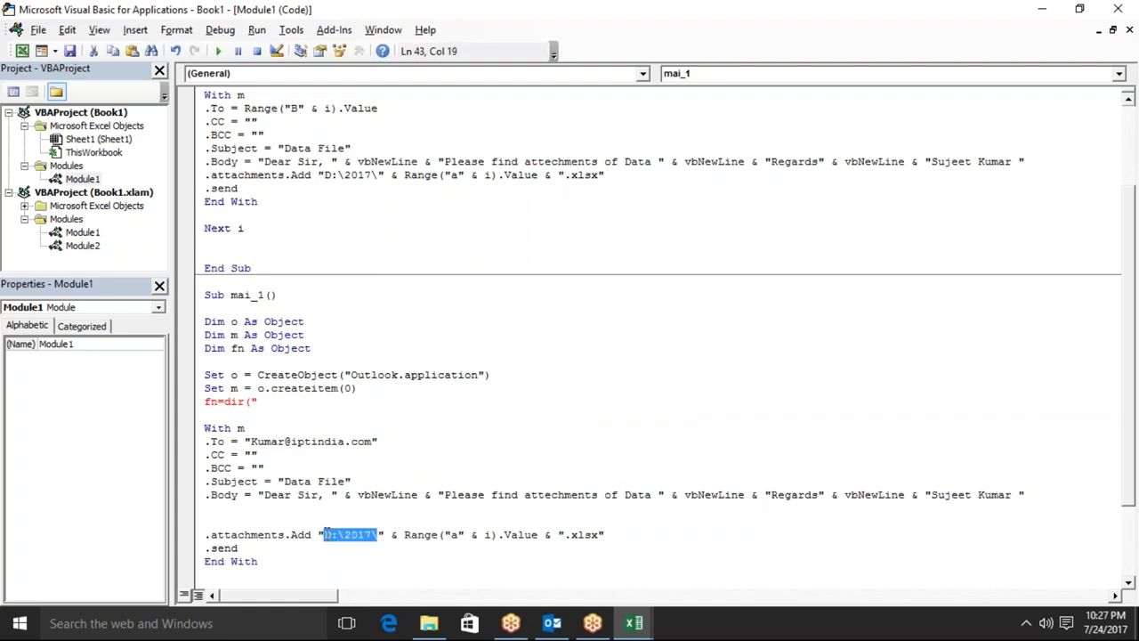
pyautogui.click(260, 401)
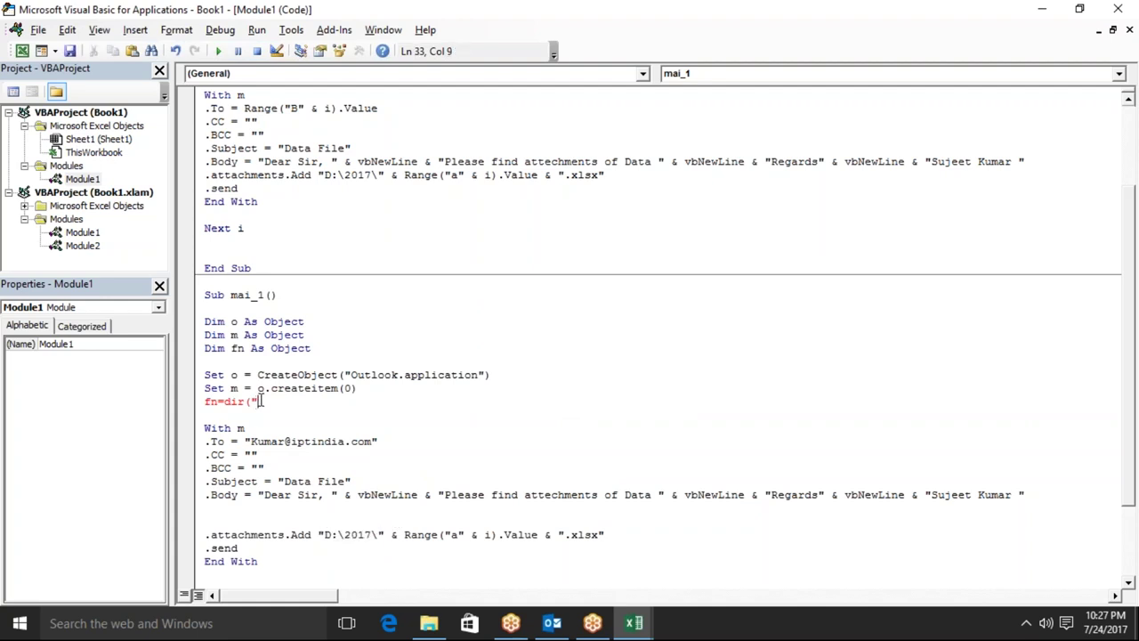
pyautogui.hotkey('ctrl', 'v')
pyautogui.write('*.xlsx",')
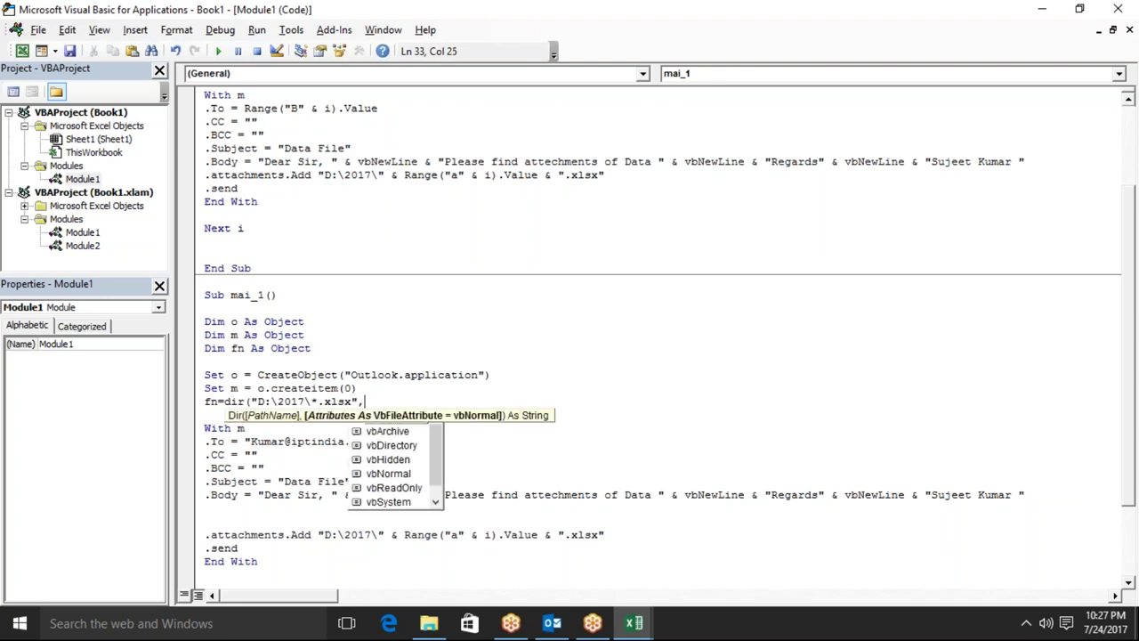
pyautogui.press('Down')
pyautogui.press('Down')
pyautogui.press('Tab')
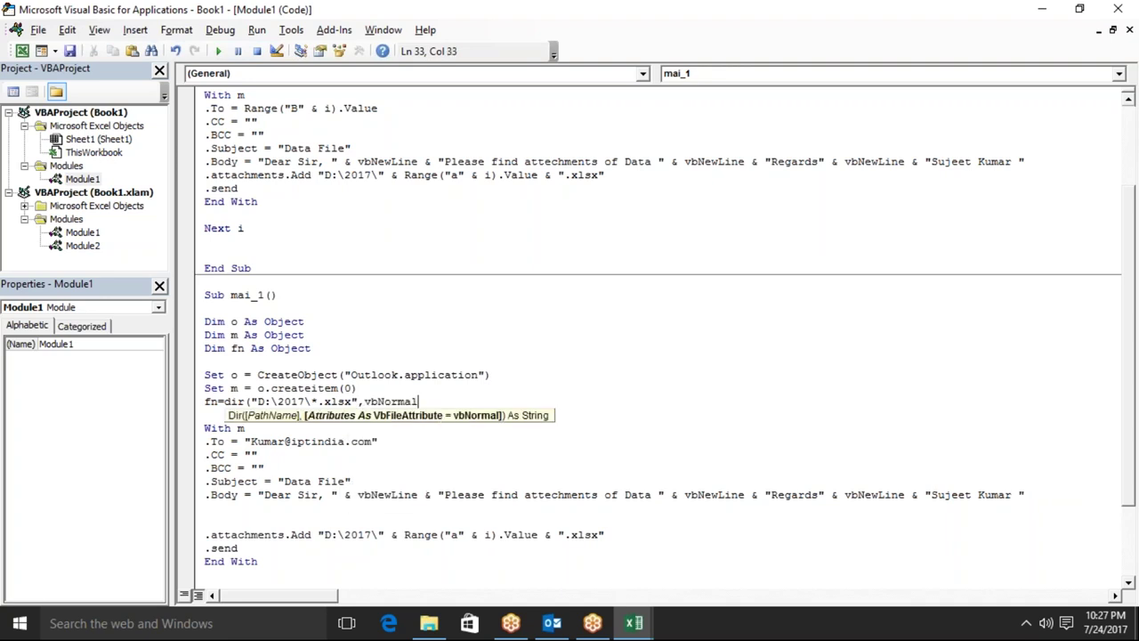
pyautogui.write(')')
pyautogui.click(235, 520)
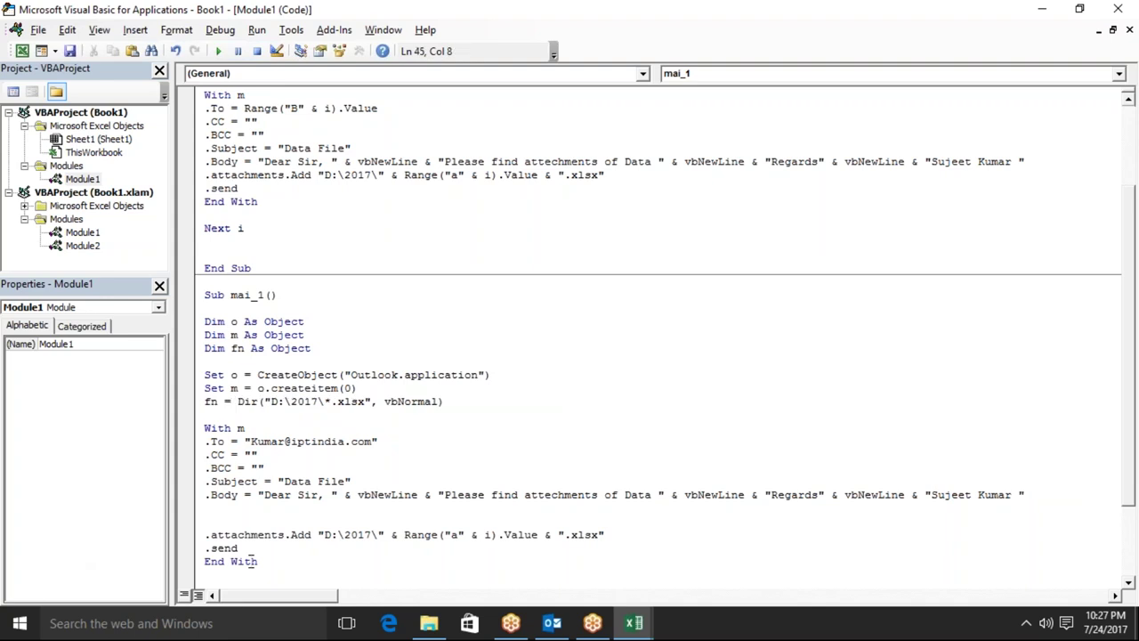
# Step: Add a Do While fn <> "" line and attach "D:\2017\" & fn instead of the Range-based name
pyautogui.write('do while')
pyautogui.write(' fn<>""')
pyautogui.click(238, 548)
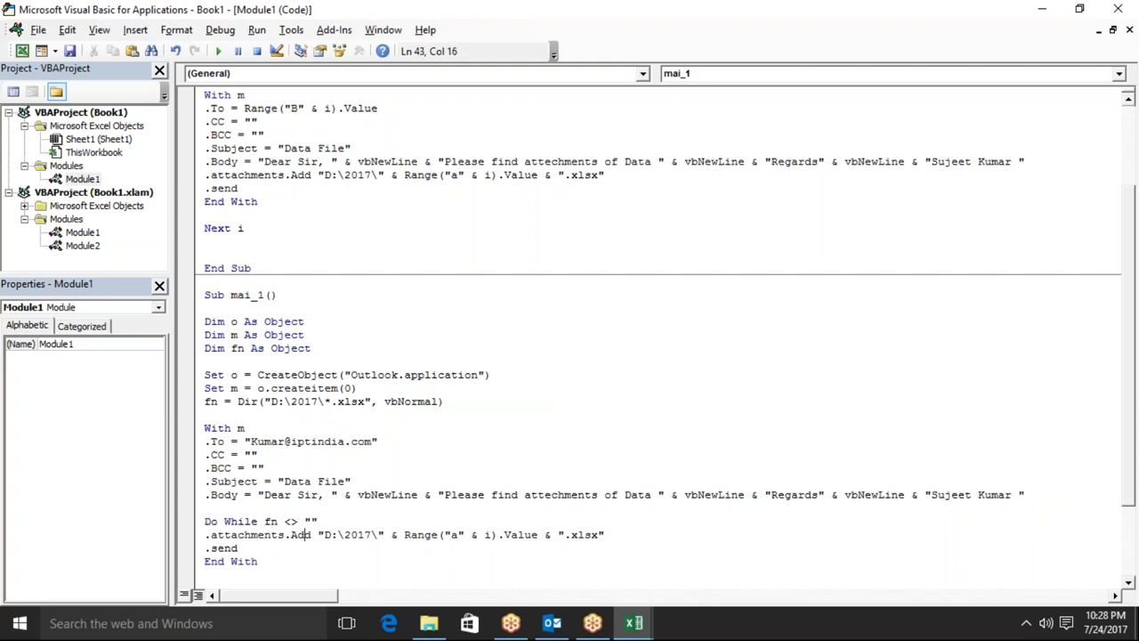
pyautogui.press('Left')
pyautogui.press('Return')
pyautogui.press('Up')
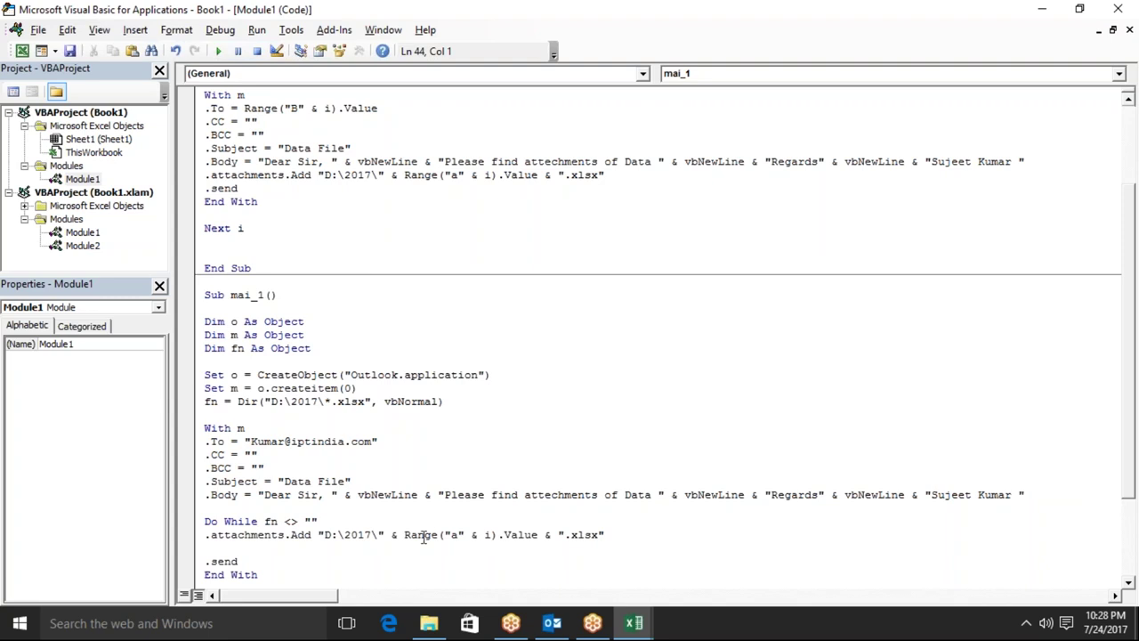
pyautogui.moveTo(404, 535); pyautogui.dragTo(589, 546)
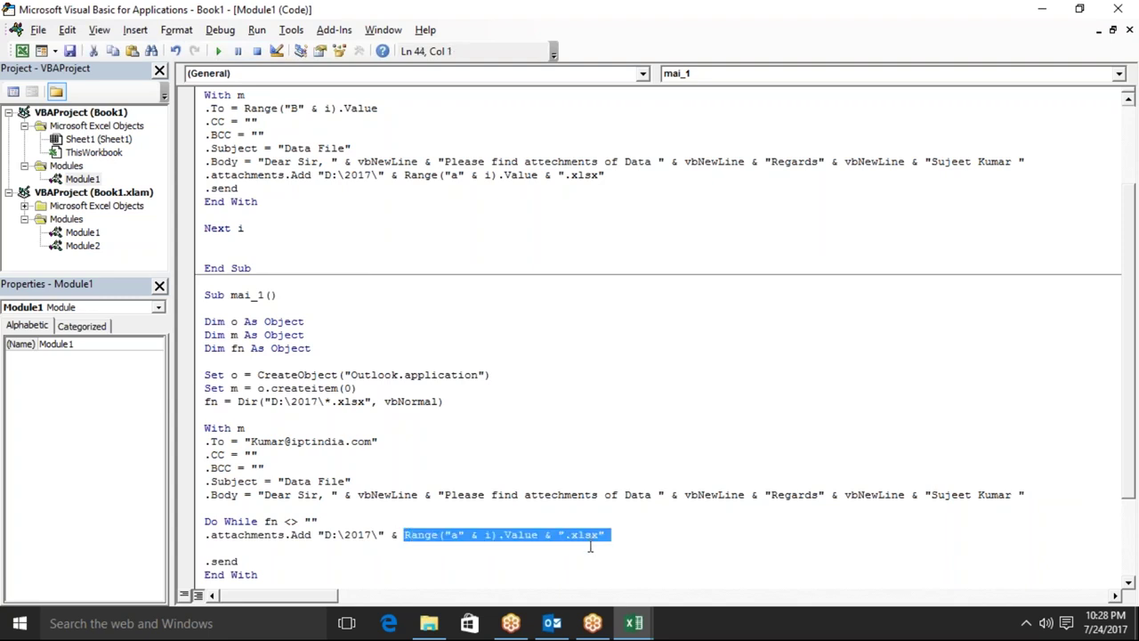
pyautogui.press('Delete')
pyautogui.write('fn')
pyautogui.click(237, 548)
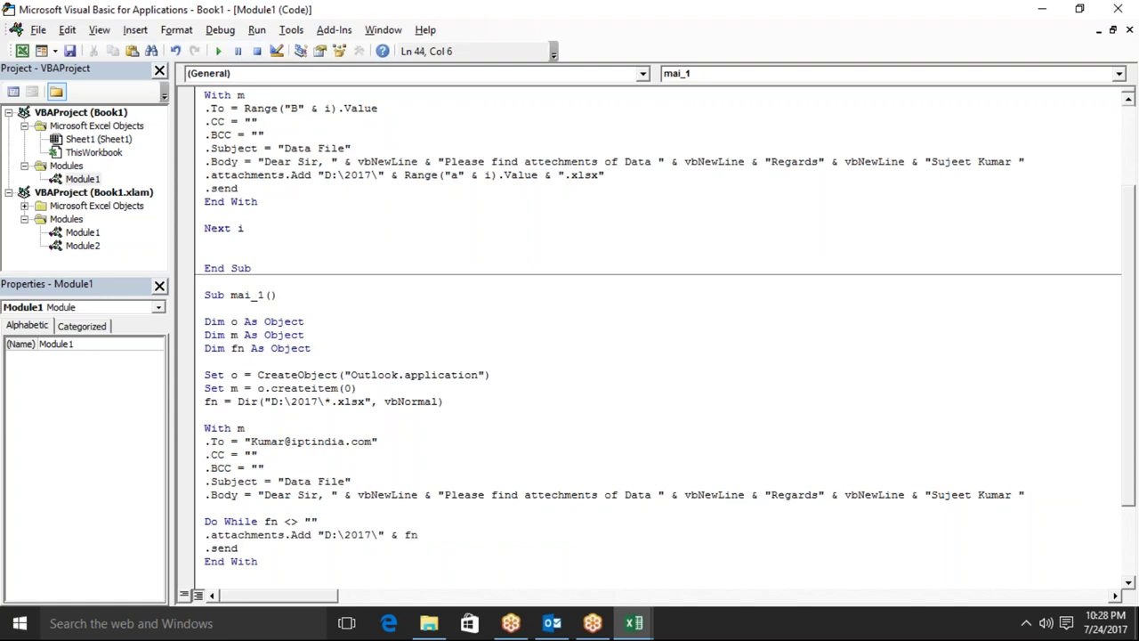
# Step: Close the loop with a Loop line above .send and add blank lines below End With
pyautogui.click(514, 534)
pyautogui.press('Return')
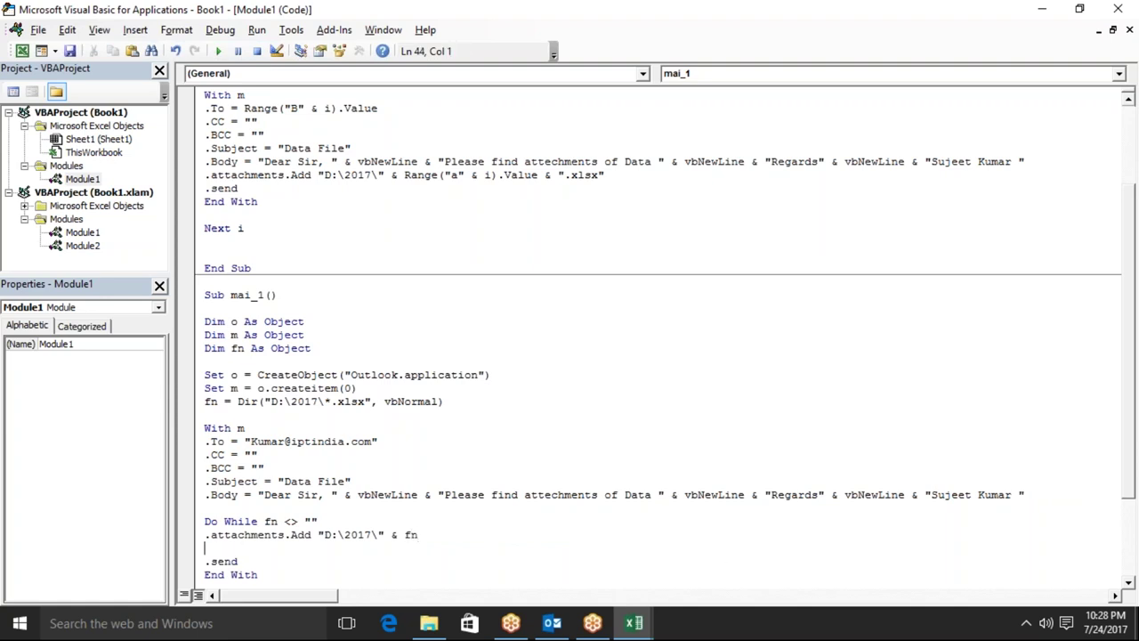
pyautogui.write('loop')
pyautogui.press('Down')
pyautogui.press('Down')
pyautogui.press('Down')
pyautogui.press('Return')
pyautogui.press('Return')
pyautogui.press('Return')
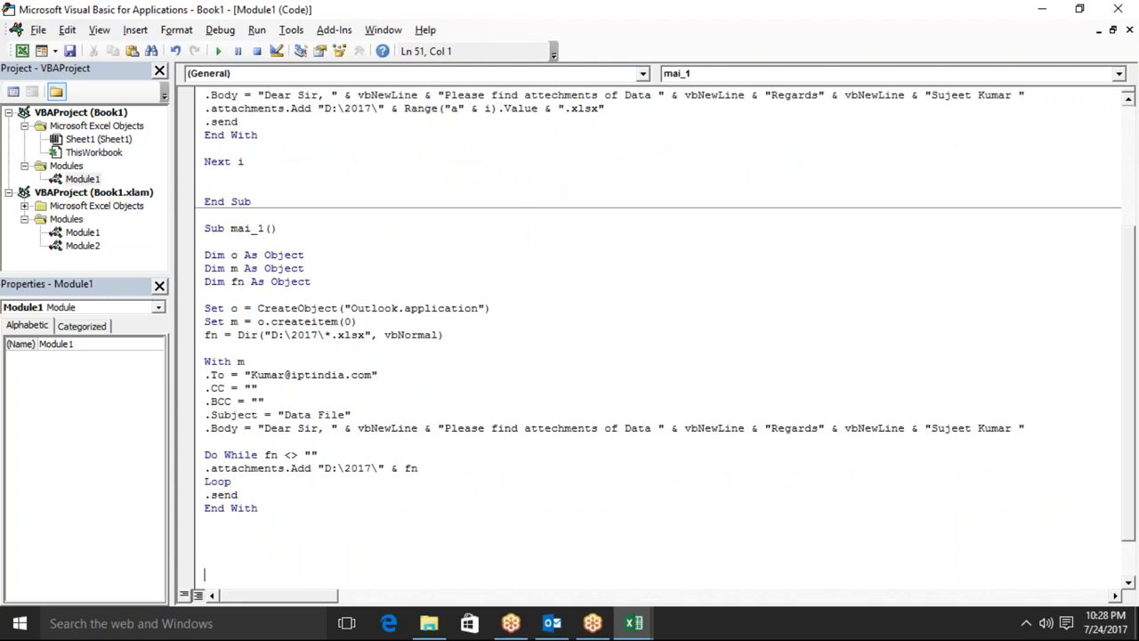
# Step: Run mai_1 and debug the resulting run-time error 91
pyautogui.click(538, 399)
pyautogui.hotkey('alt', 'Tab')
pyautogui.hotkey('alt', 'Tab')
pyautogui.click(495, 361)
pyautogui.click(478, 338)
pyautogui.click(284, 281)
pyautogui.click(285, 294)
pyautogui.click(221, 51)
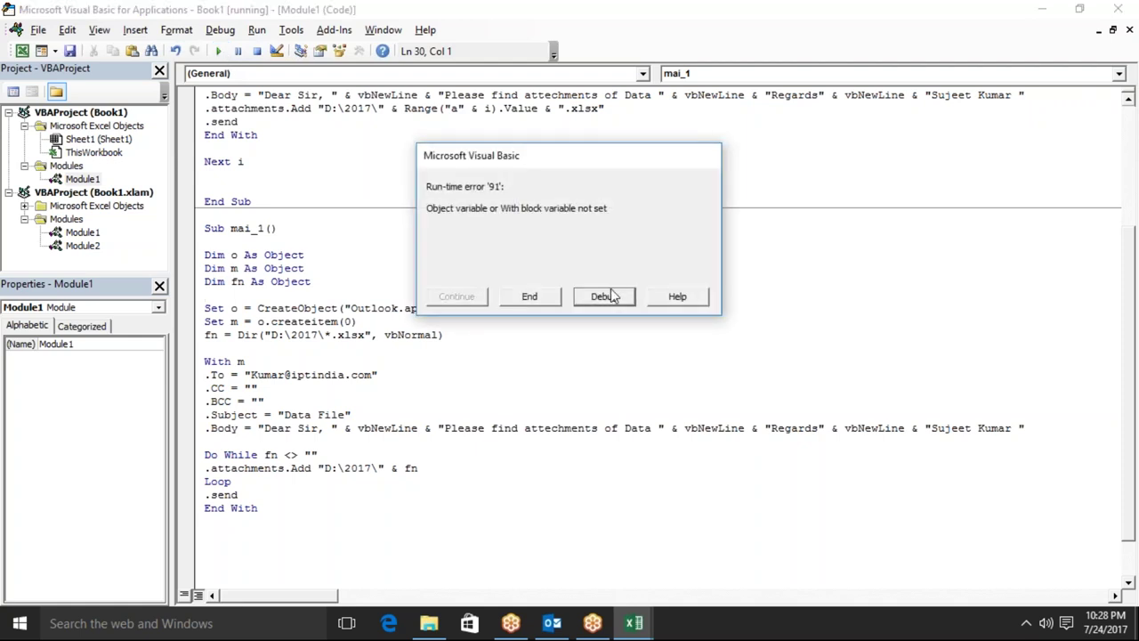
pyautogui.click(613, 297)
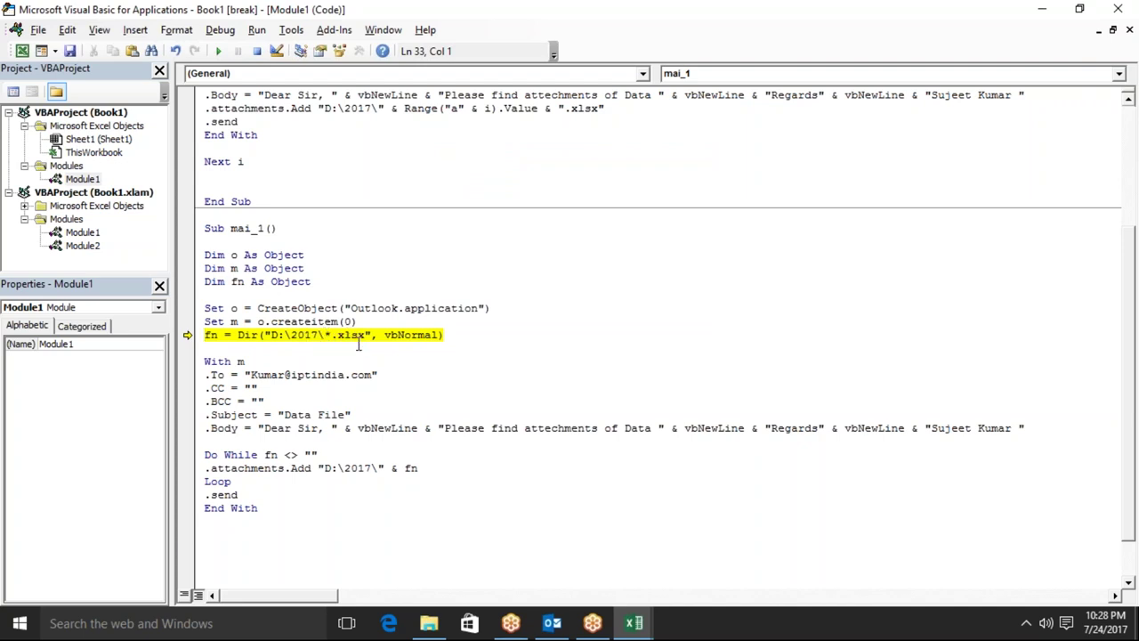
# Step: Change the fn declaration to As String and reset the project out of break mode
pyautogui.moveTo(212, 336)
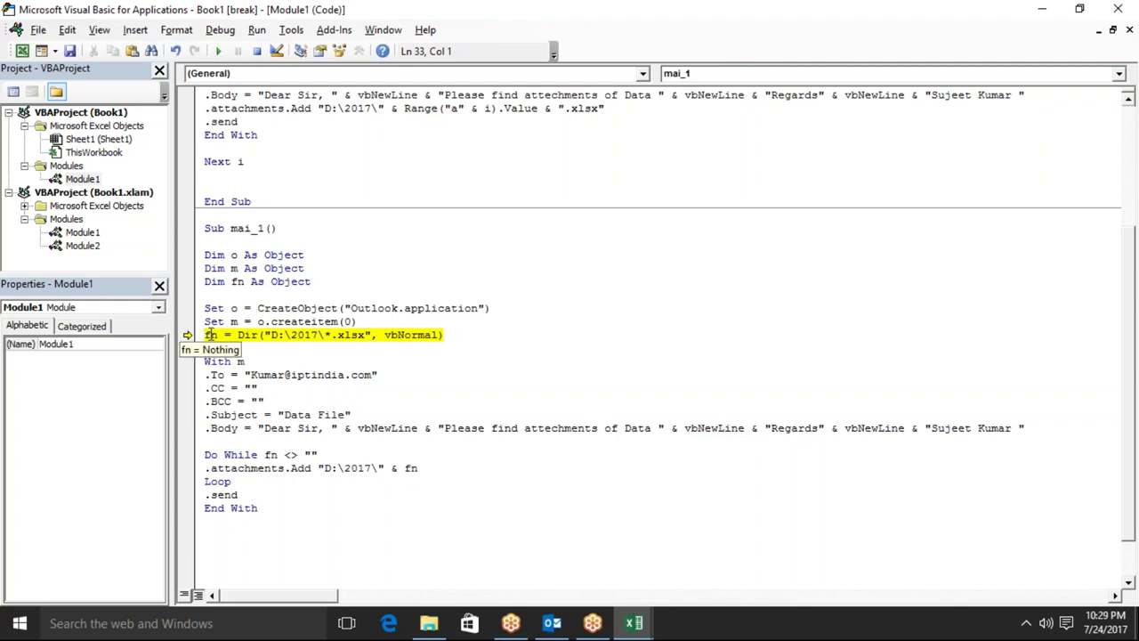
pyautogui.click(306, 281)
pyautogui.press('BackSpace')
pyautogui.press('BackSpace')
pyautogui.press('BackSpace')
pyautogui.press('BackSpace')
pyautogui.press('BackSpace')
pyautogui.write('Str')
pyautogui.press('Tab')
pyautogui.click(339, 322)
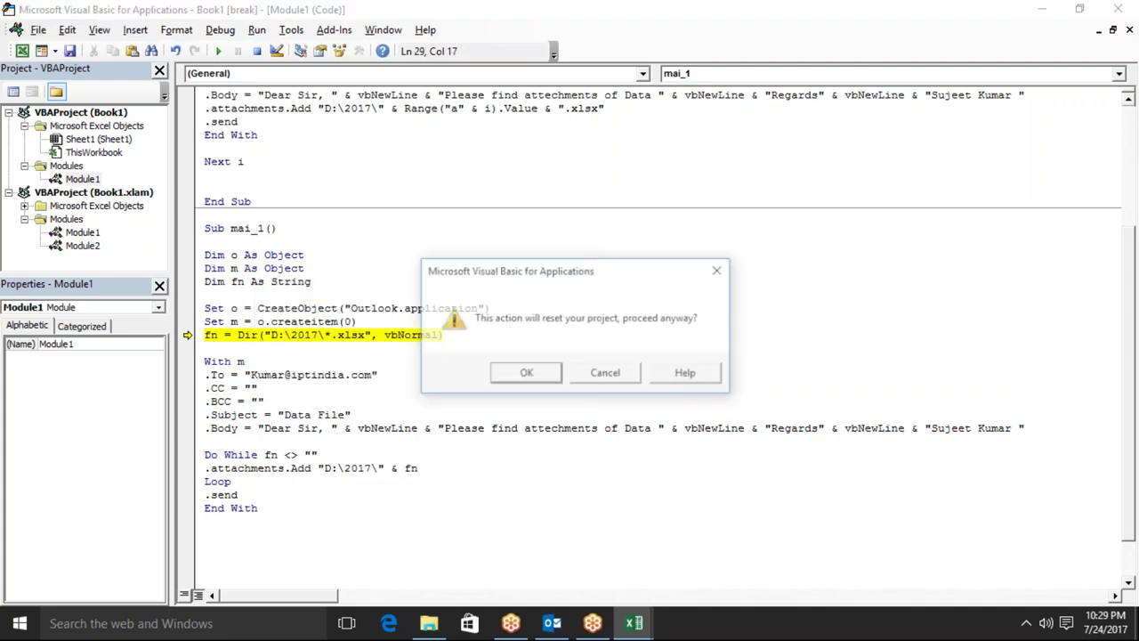
pyautogui.click(523, 372)
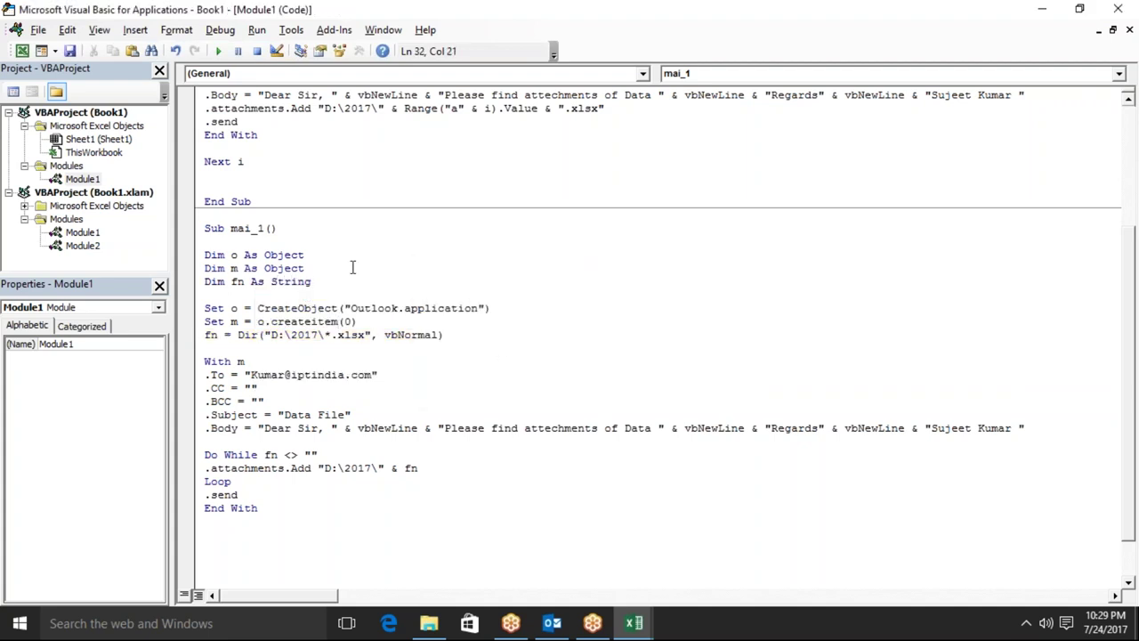
pyautogui.click(260, 54)
# Step: Run mai_1, then halt the endless loop with Ctrl+Break and End
pyautogui.click(221, 56)
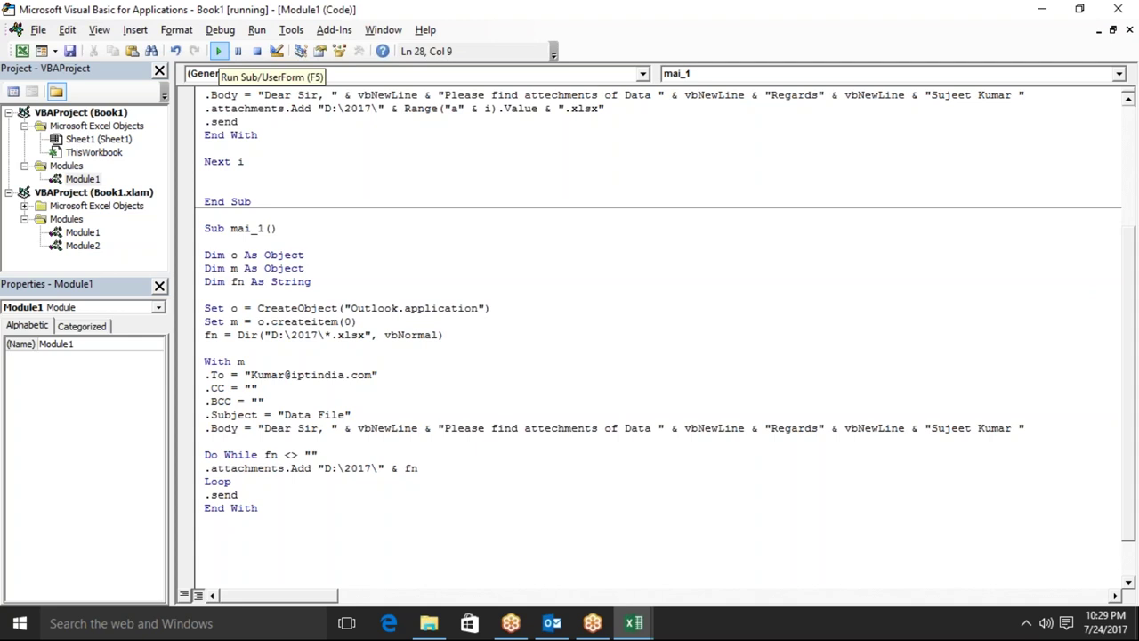
pyautogui.click(218, 51)
pyautogui.press('ctrl+Break')
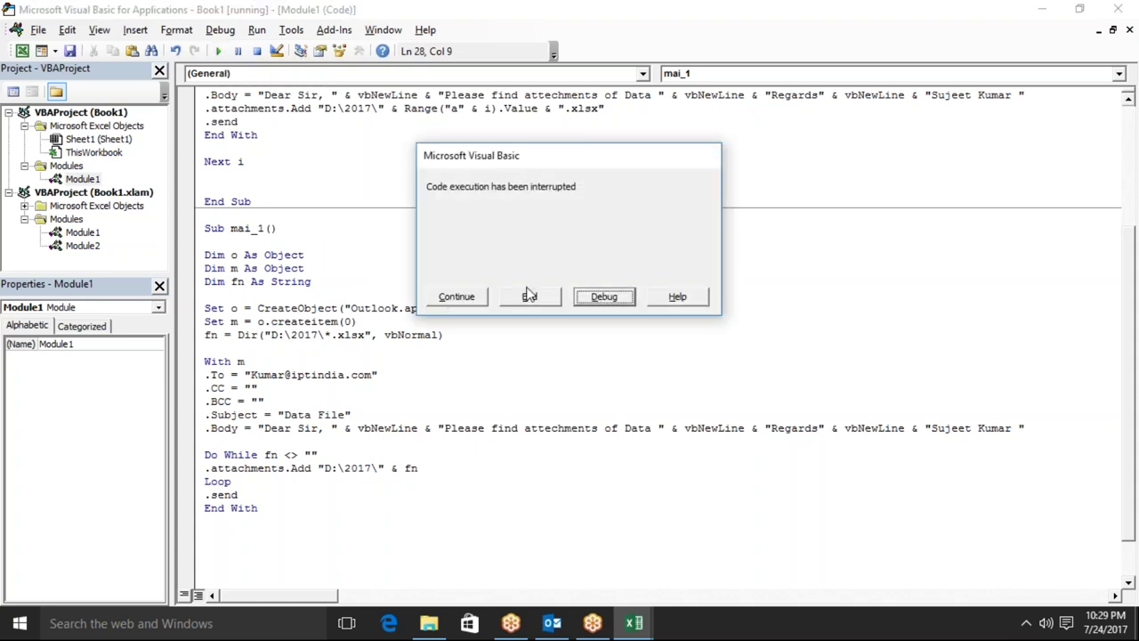
pyautogui.click(528, 296)
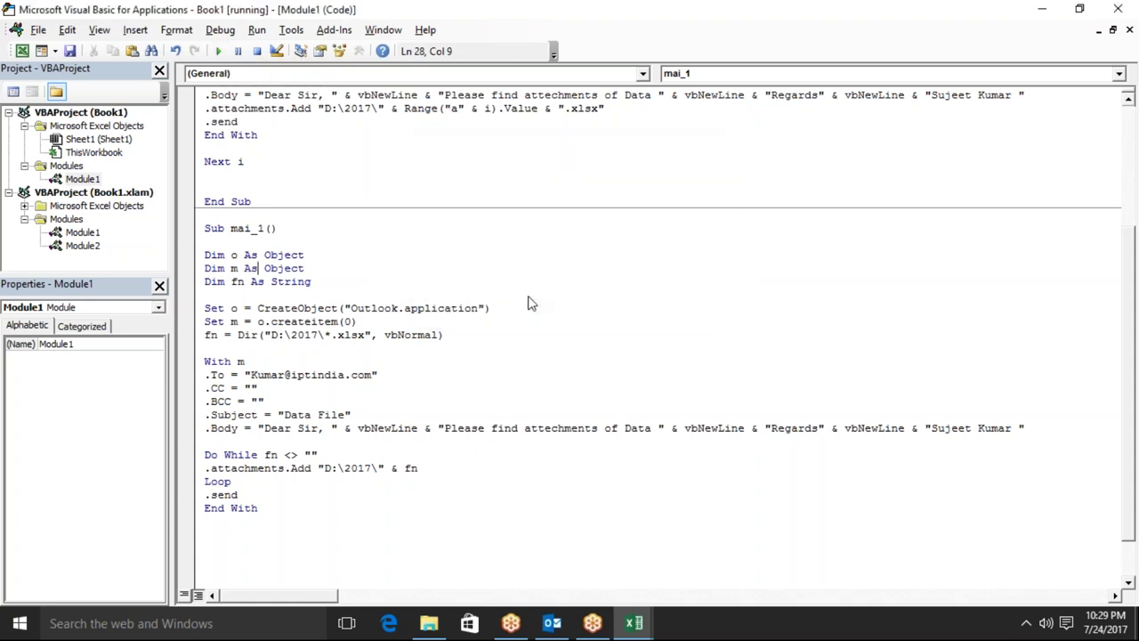
# Step: Insert fn = Dir() above Loop and run the corrected mai_1 macro
pyautogui.click(204, 482)
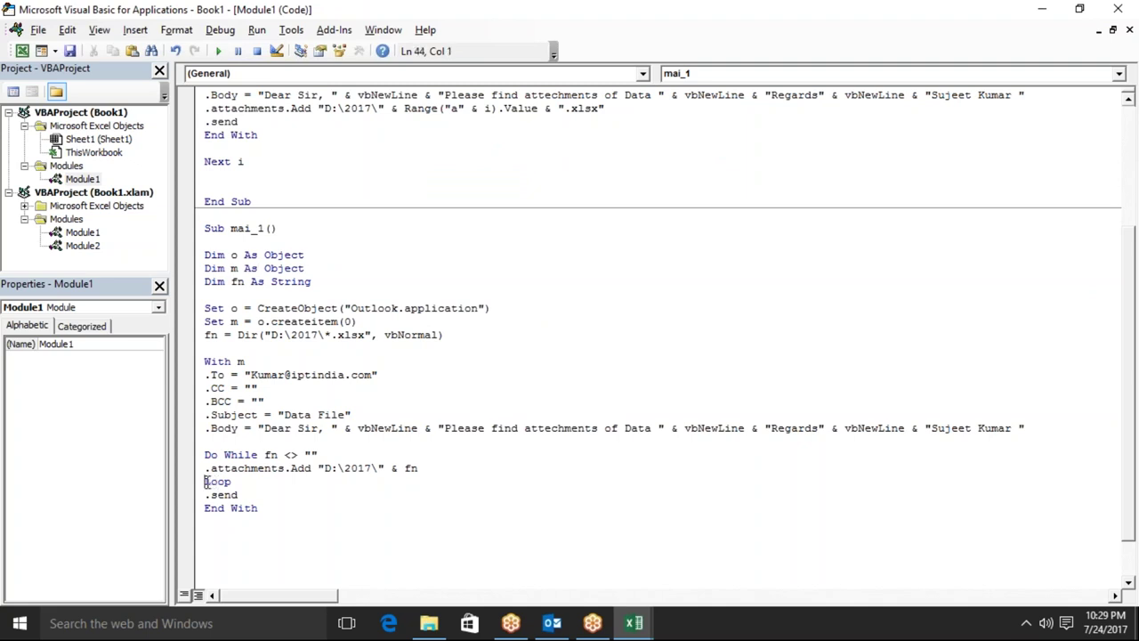
pyautogui.press('Return')
pyautogui.click(204, 482)
pyautogui.write('fn')
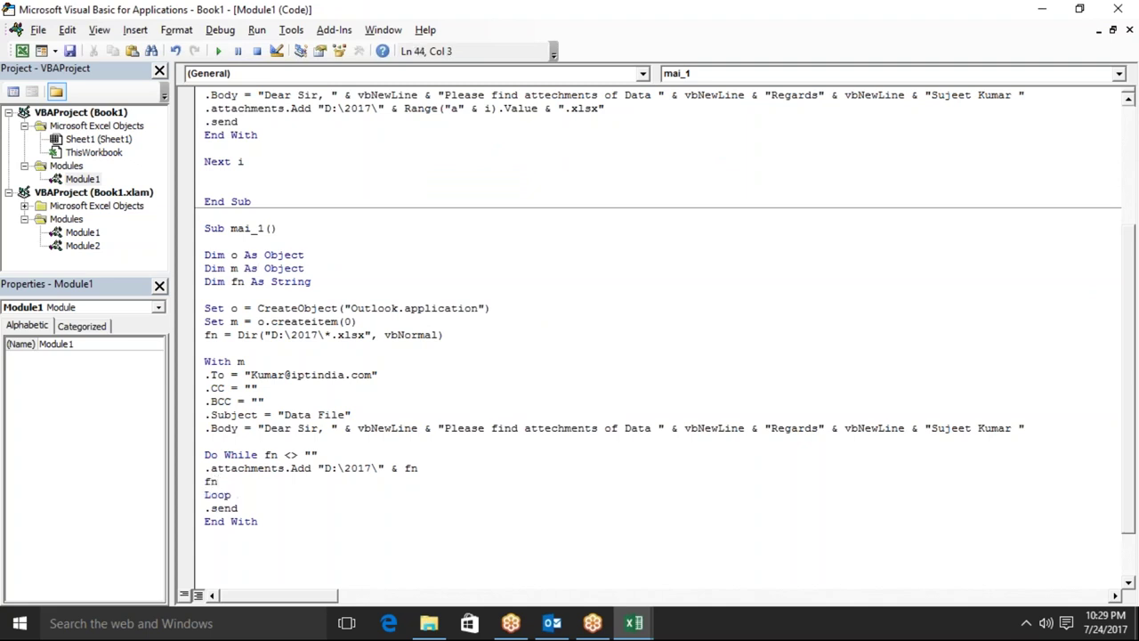
pyautogui.write('=dir()')
pyautogui.click(243, 448)
pyautogui.click(237, 241)
pyautogui.click(218, 51)
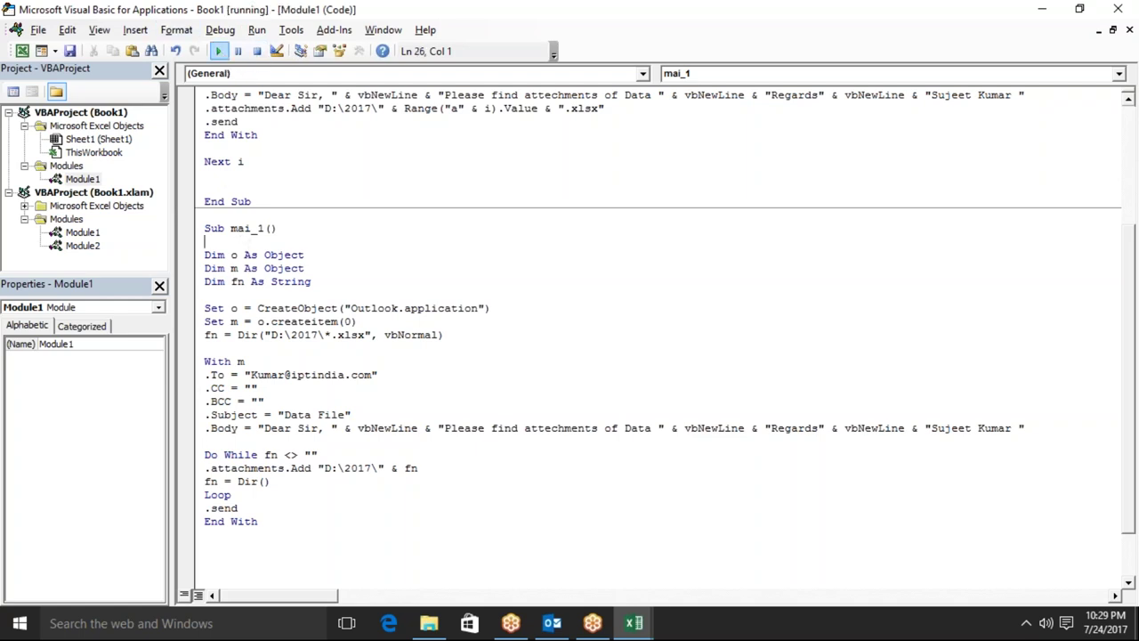
pyautogui.click(553, 626)
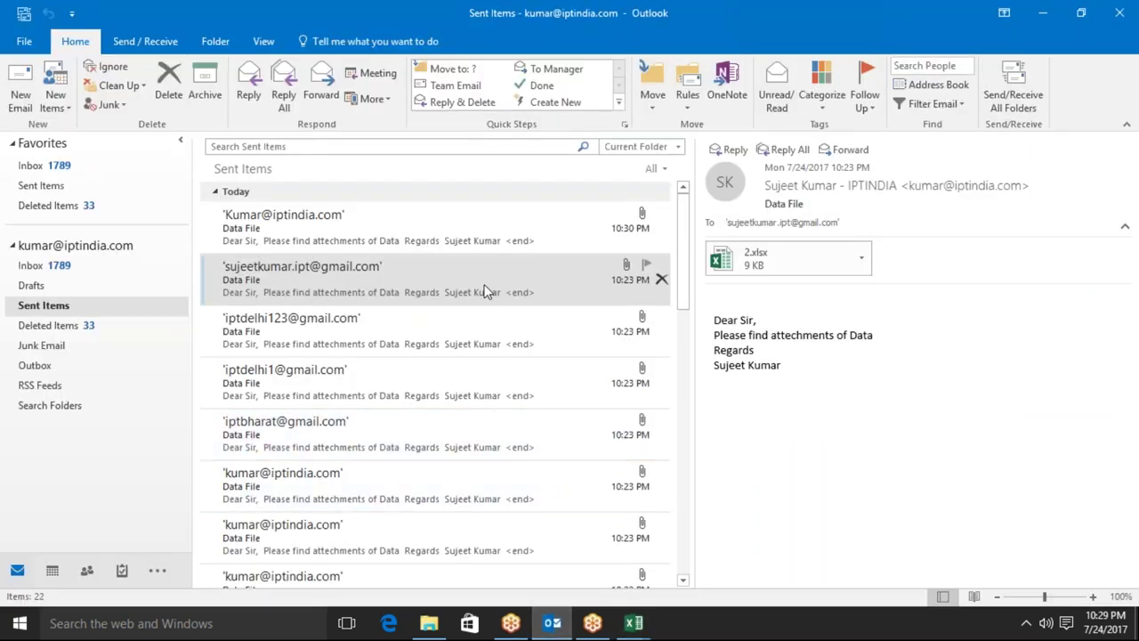
pyautogui.click(455, 246)
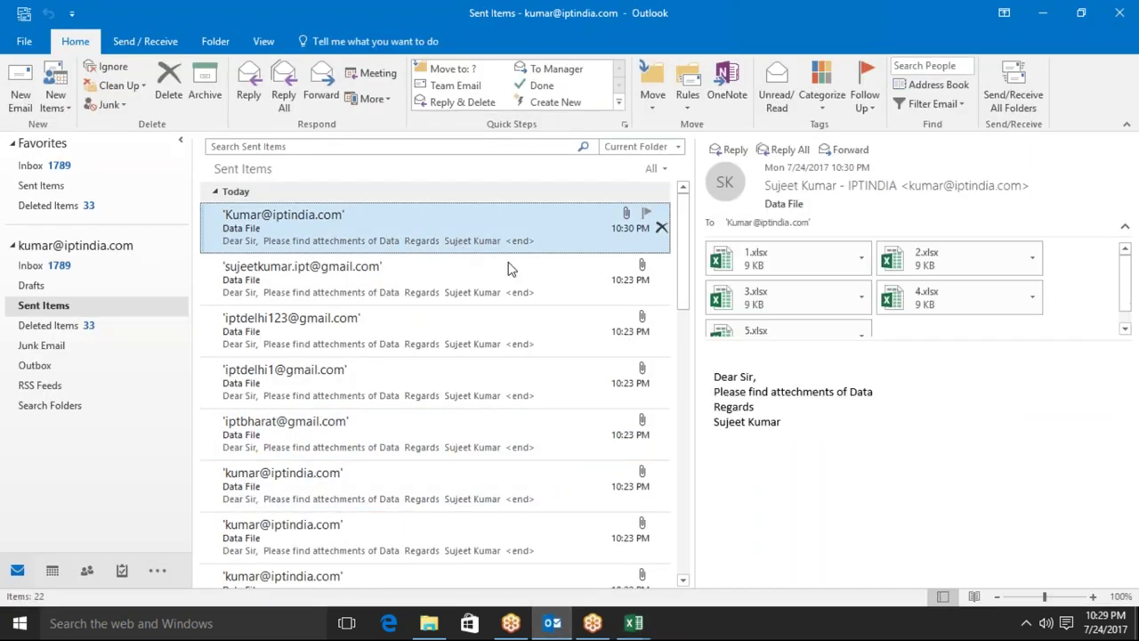
pyautogui.doubleClick(526, 234)
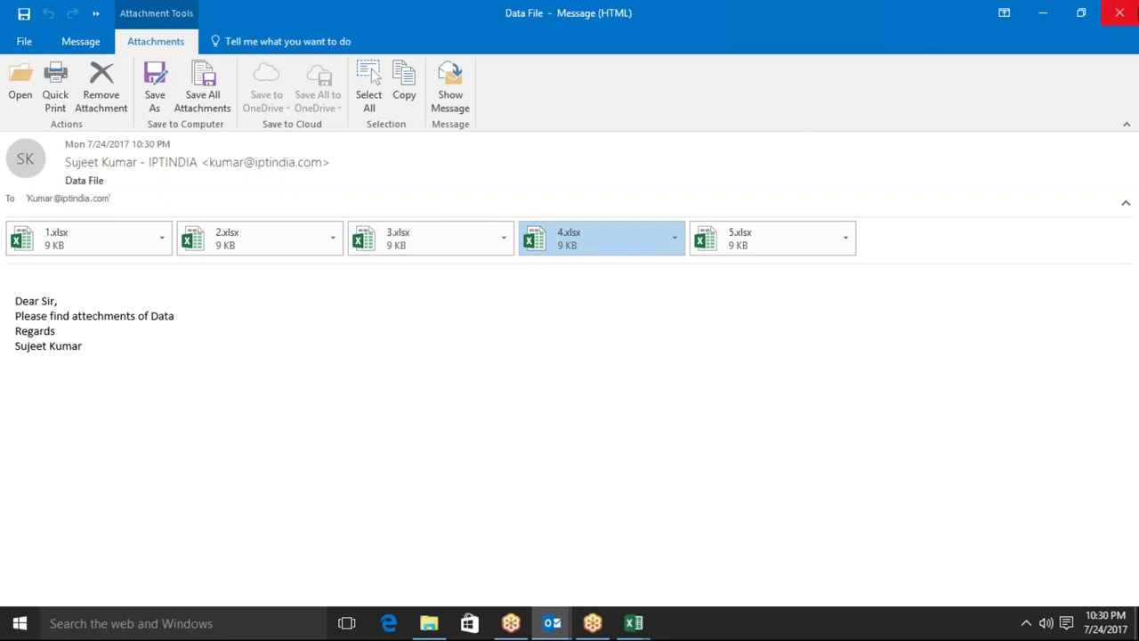
pyautogui.click(1119, 13)
pyautogui.click(1119, 12)
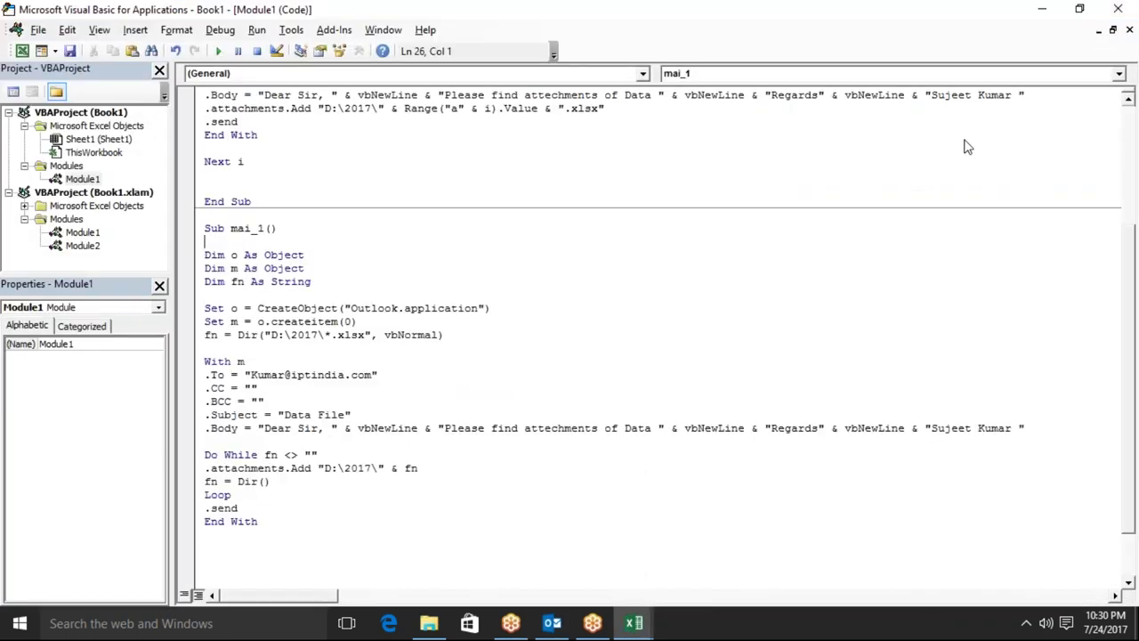
pyautogui.doubleClick(460, 336)
pyautogui.click(460, 337)
pyautogui.doubleClick(339, 337)
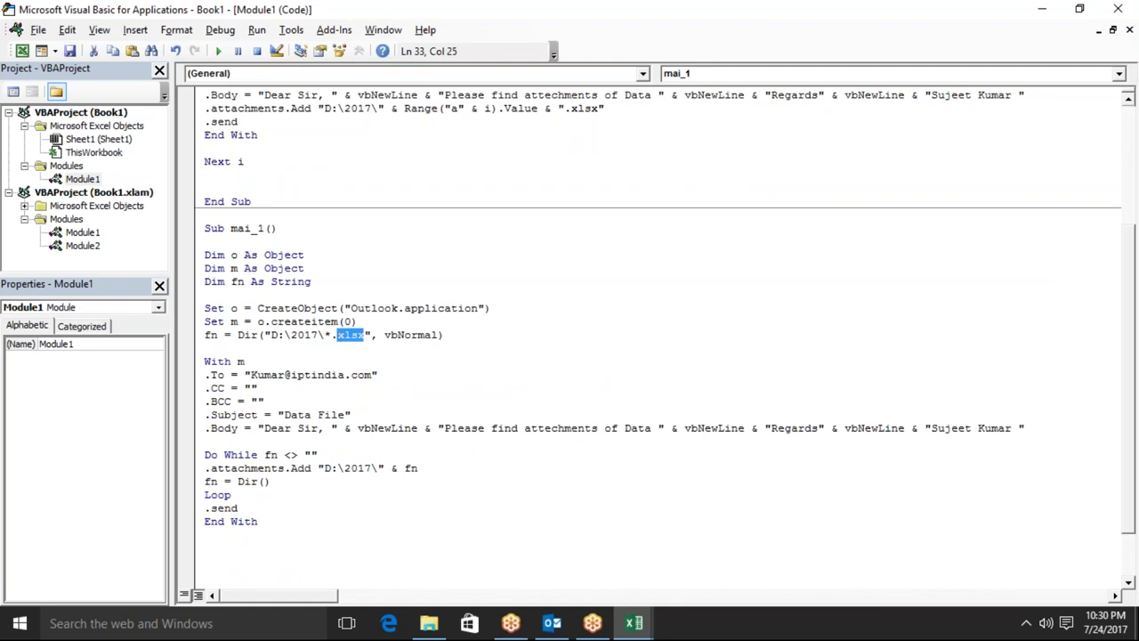
pyautogui.click(215, 344)
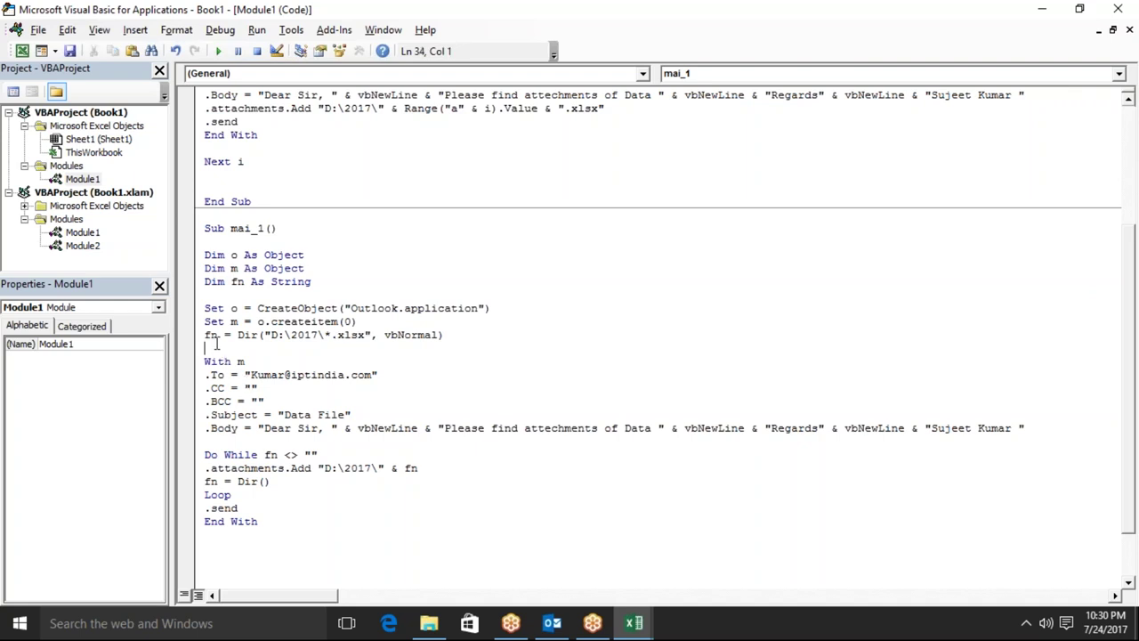
pyautogui.doubleClick(270, 455)
pyautogui.doubleClick(290, 454)
pyautogui.doubleClick(309, 455)
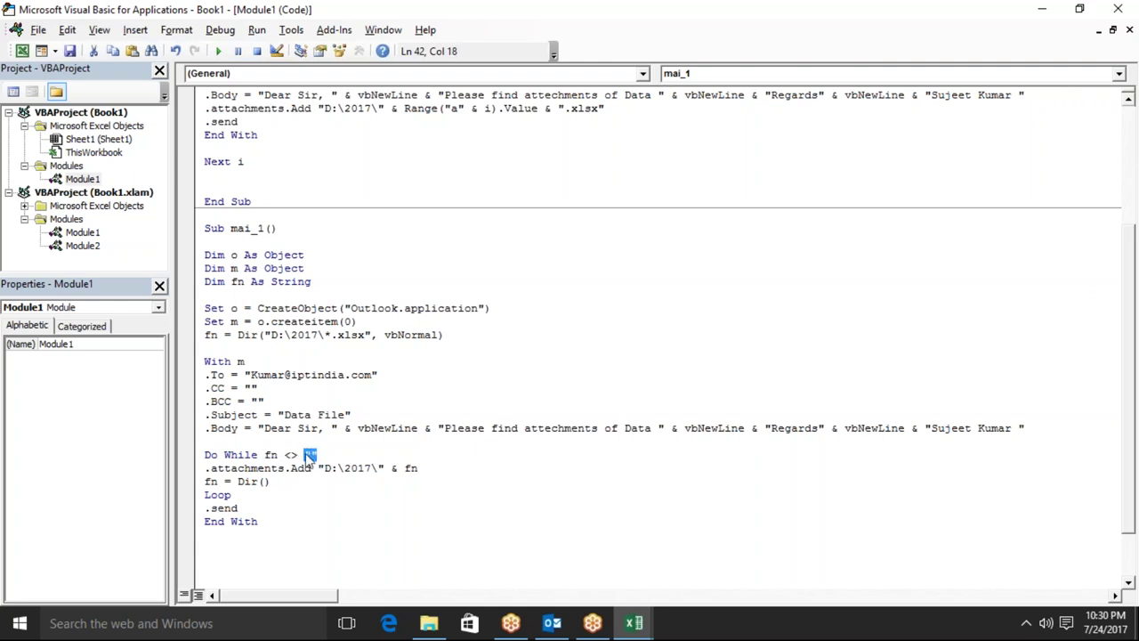
pyautogui.doubleClick(270, 454)
pyautogui.click(323, 468)
pyautogui.doubleClick(211, 483)
pyautogui.click(193, 483)
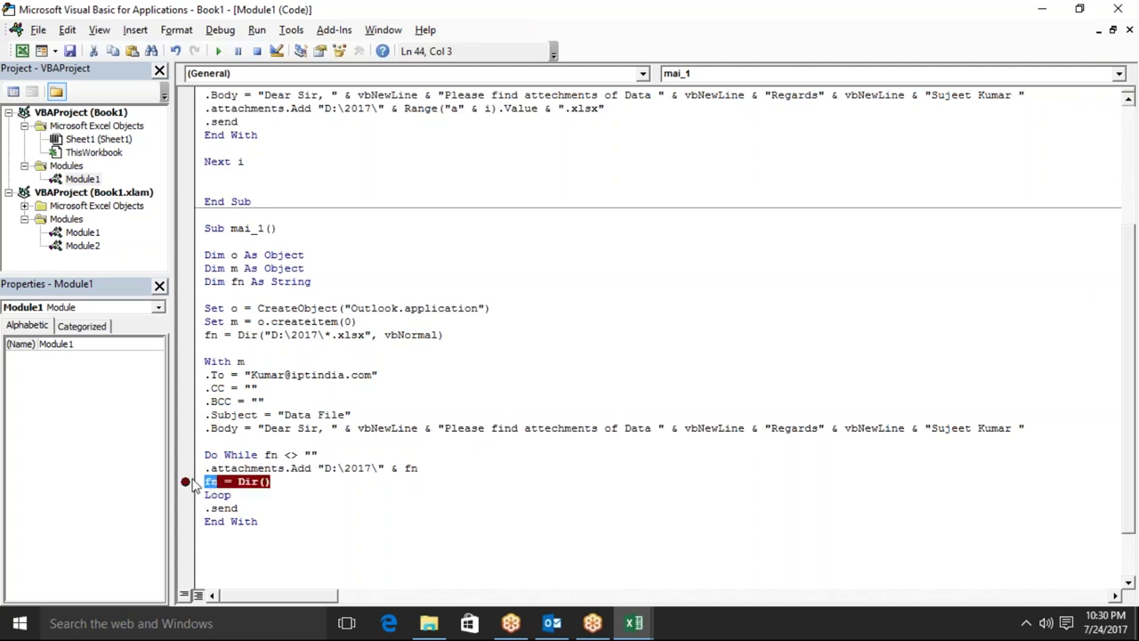
pyautogui.click(185, 481)
pyautogui.click(259, 483)
pyautogui.doubleClick(253, 483)
pyautogui.click(211, 482)
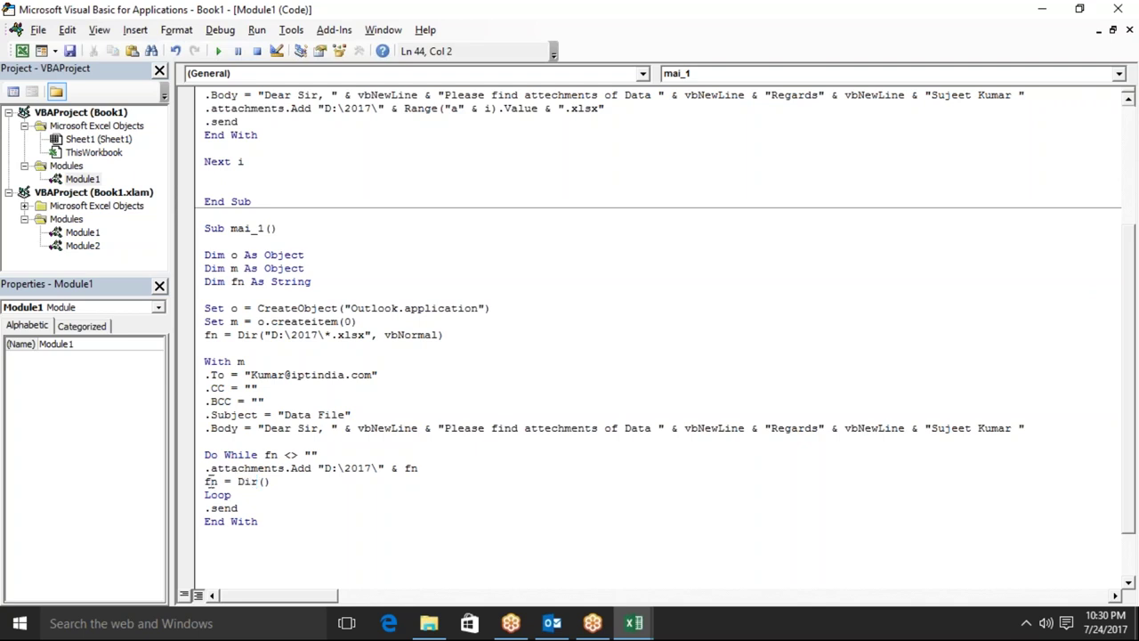
pyautogui.click(258, 483)
pyautogui.doubleClick(213, 481)
pyautogui.doubleClick(411, 467)
pyautogui.doubleClick(211, 454)
pyautogui.doubleClick(269, 455)
pyautogui.click(232, 496)
pyautogui.doubleClick(225, 508)
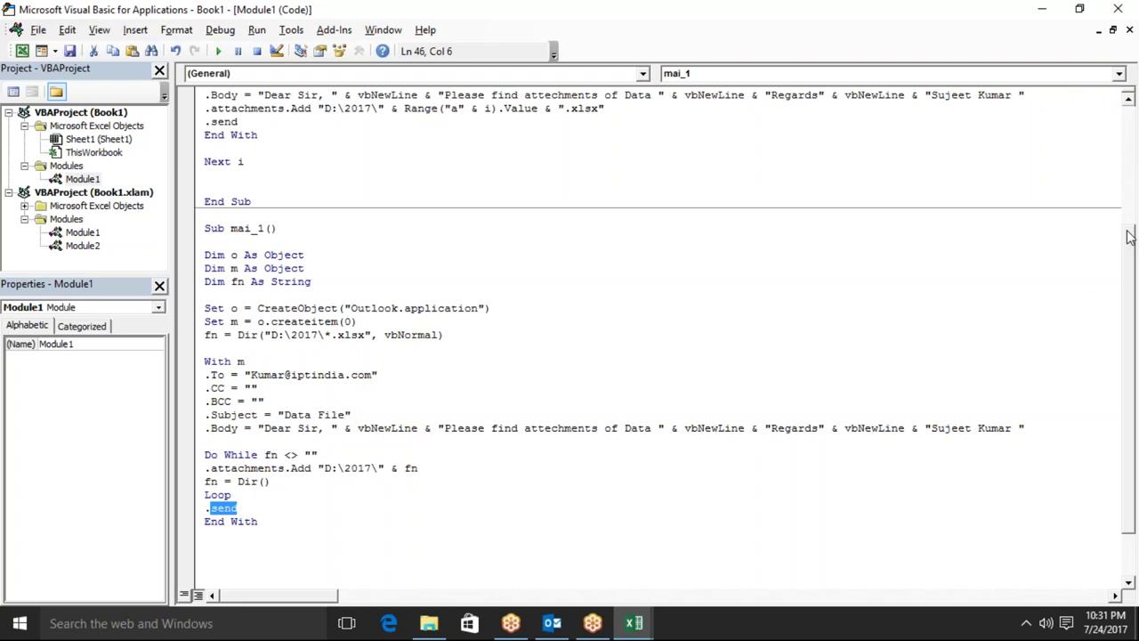
pyautogui.hotkey('alt', 'Tab')
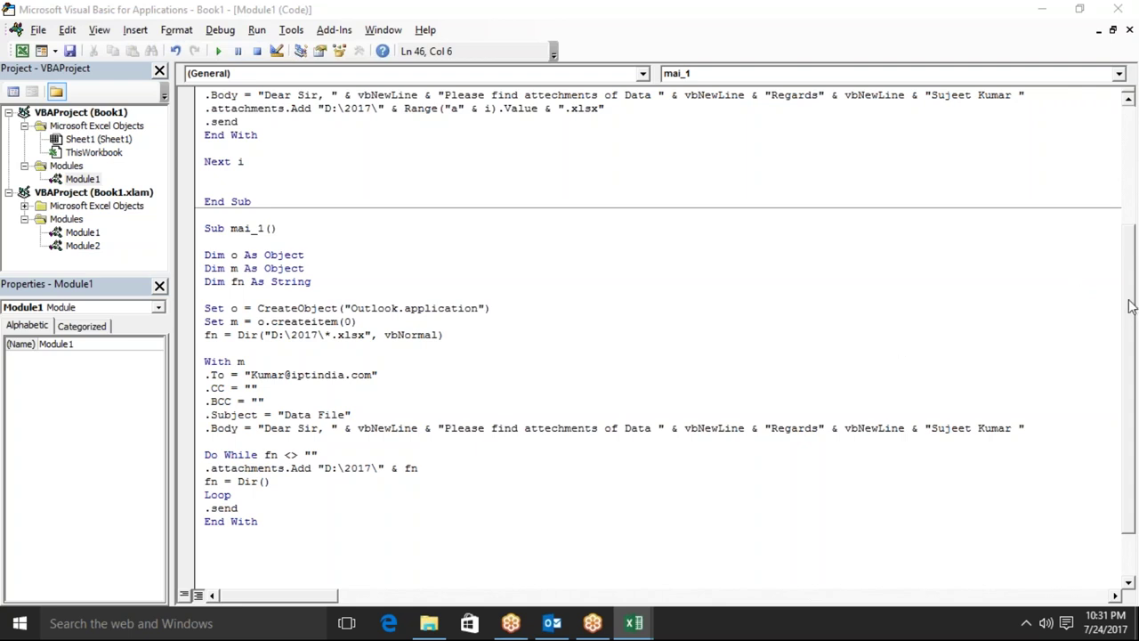
pyautogui.click(364, 334)
pyautogui.doubleClick(359, 334)
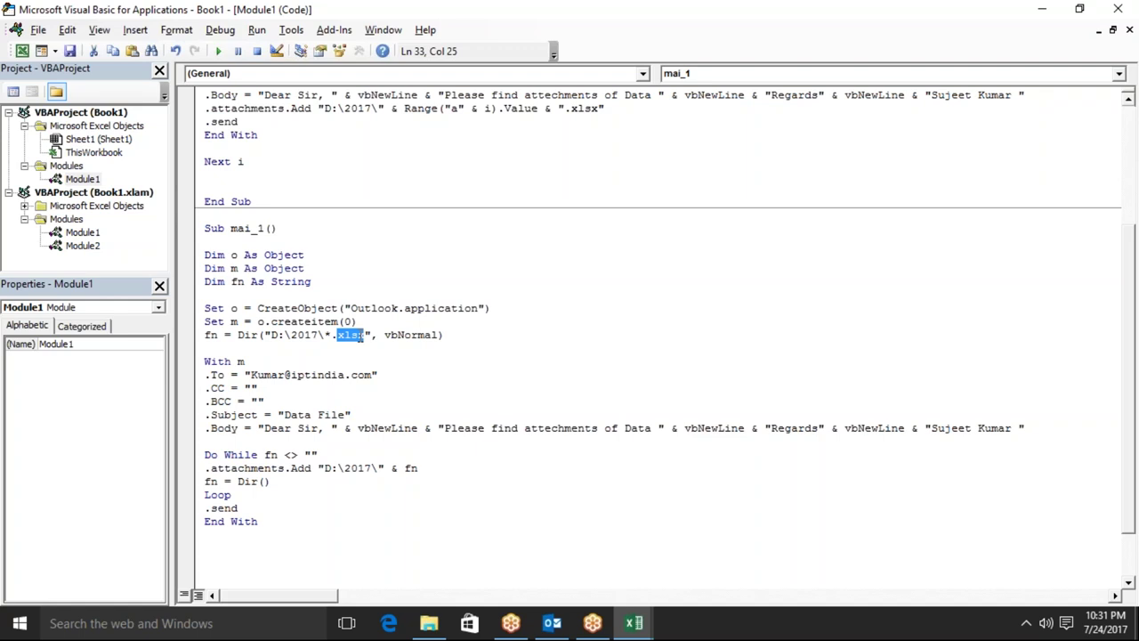
pyautogui.press('Delete')
pyautogui.write('*')
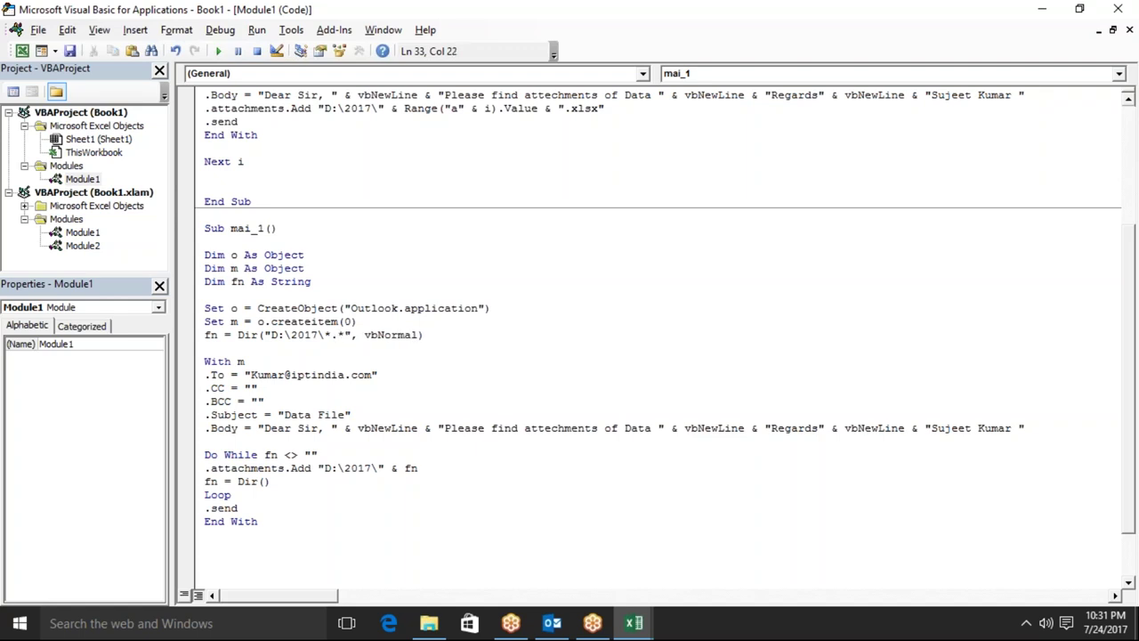
pyautogui.click(373, 386)
pyautogui.hotkey('ctrl', 'z')
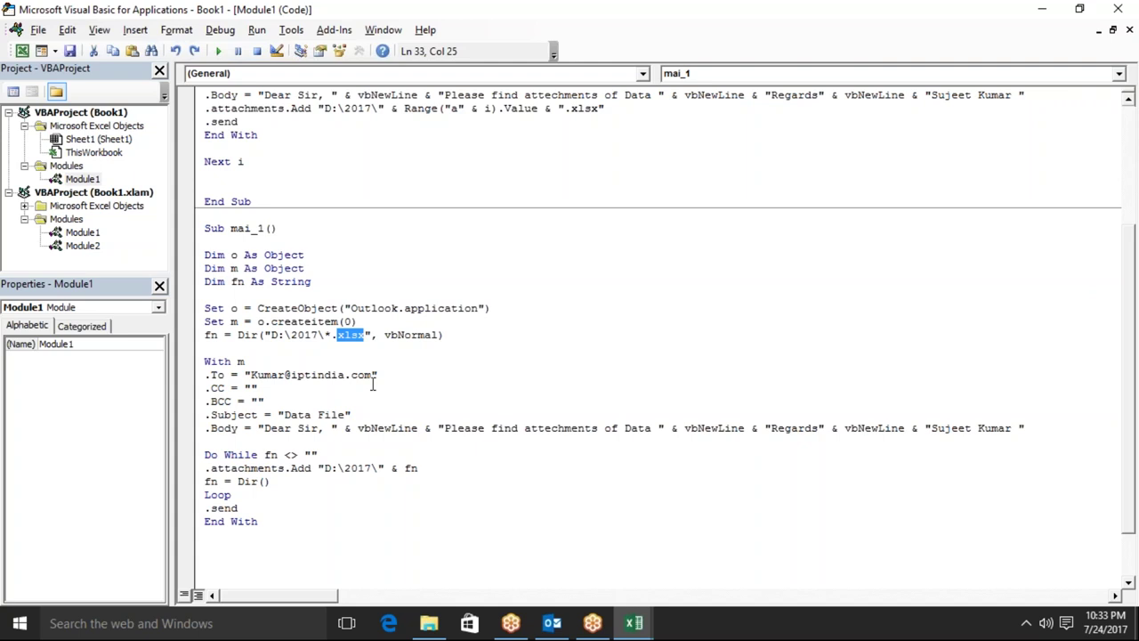
# Step: Review the mail and mai_1 macros in Module1, then select all the module's code
pyautogui.press('Left')
pyautogui.press('Up')
pyautogui.press('Up')
pyautogui.press('Up')
pyautogui.press('Up')
pyautogui.press('Up')
pyautogui.press('Up')
pyautogui.press('Up')
pyautogui.press('Up')
pyautogui.press('Up')
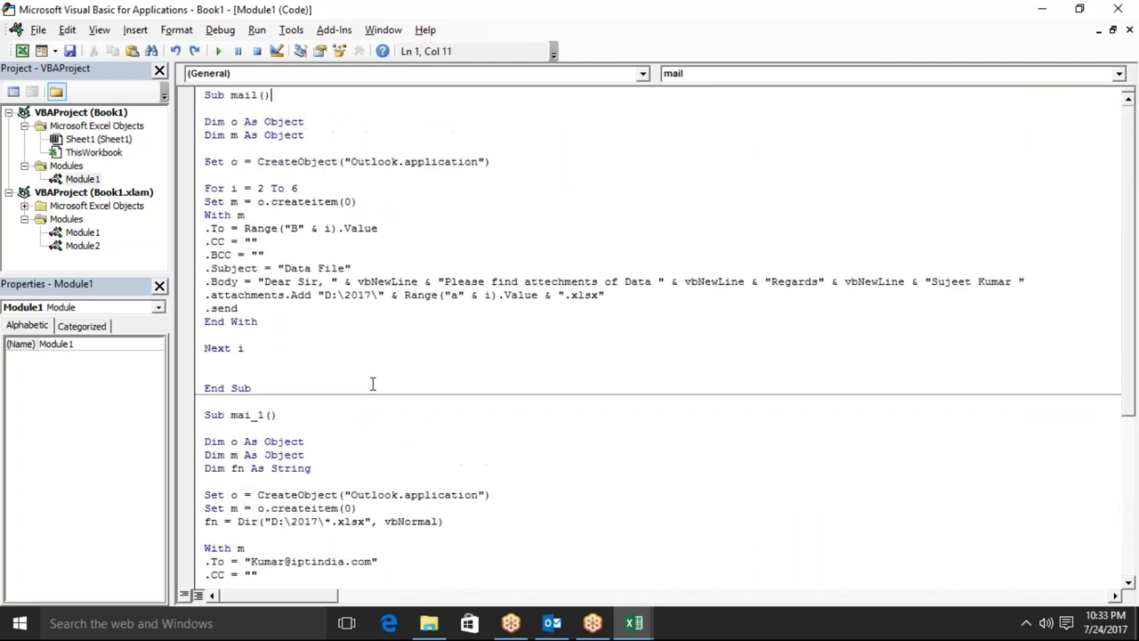
pyautogui.press('Down')
pyautogui.press('Down')
pyautogui.press('Down')
pyautogui.press('Down')
pyautogui.press('Down')
pyautogui.press('Down')
pyautogui.press('Down')
pyautogui.press('Down')
pyautogui.press('Down')
pyautogui.press('Down')
pyautogui.press('Down')
pyautogui.press('Down')
pyautogui.press('Down')
pyautogui.press('Down')
pyautogui.hotkey('ctrl', 'a')
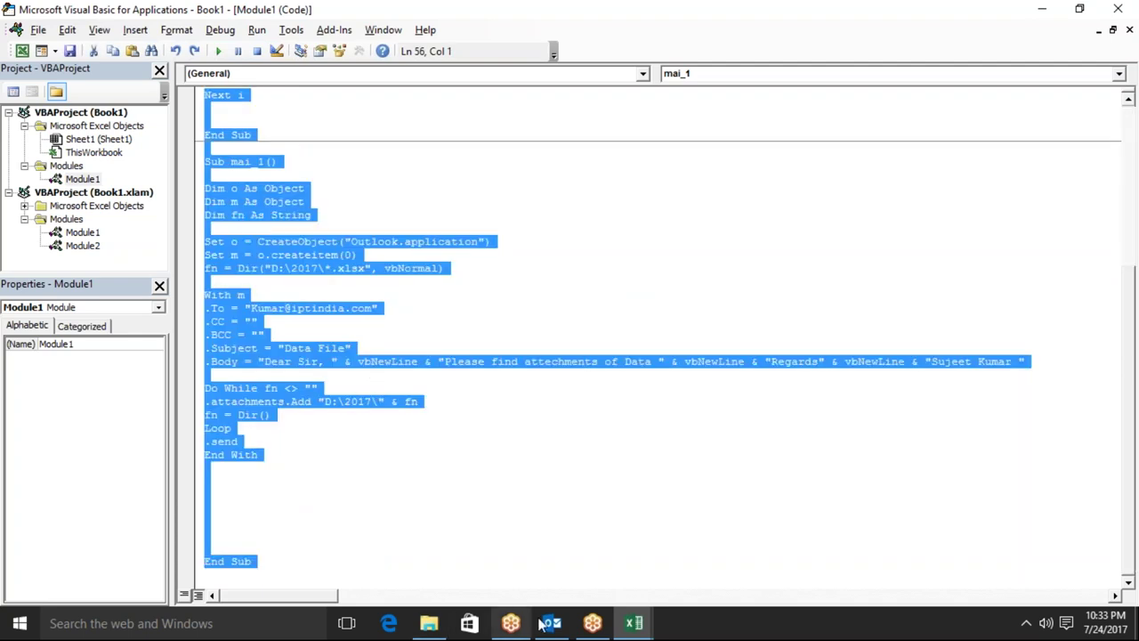
# Step: Switch to the Book1 workbook and bring up its Save As options
pyautogui.moveTo(634, 622)
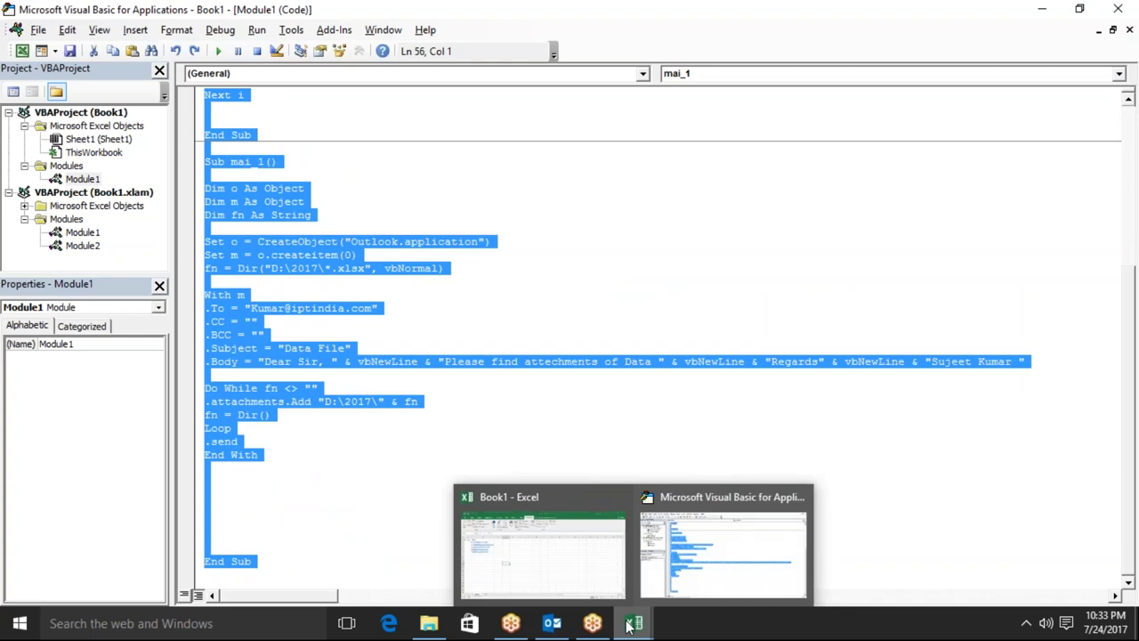
pyautogui.click(593, 585)
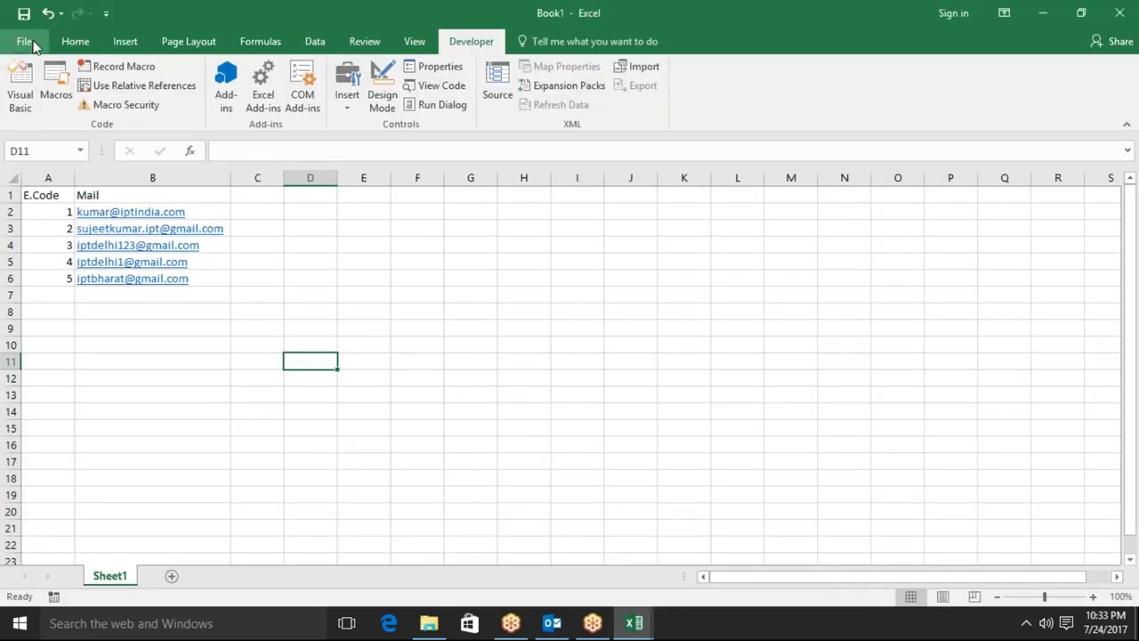
pyautogui.click(34, 42)
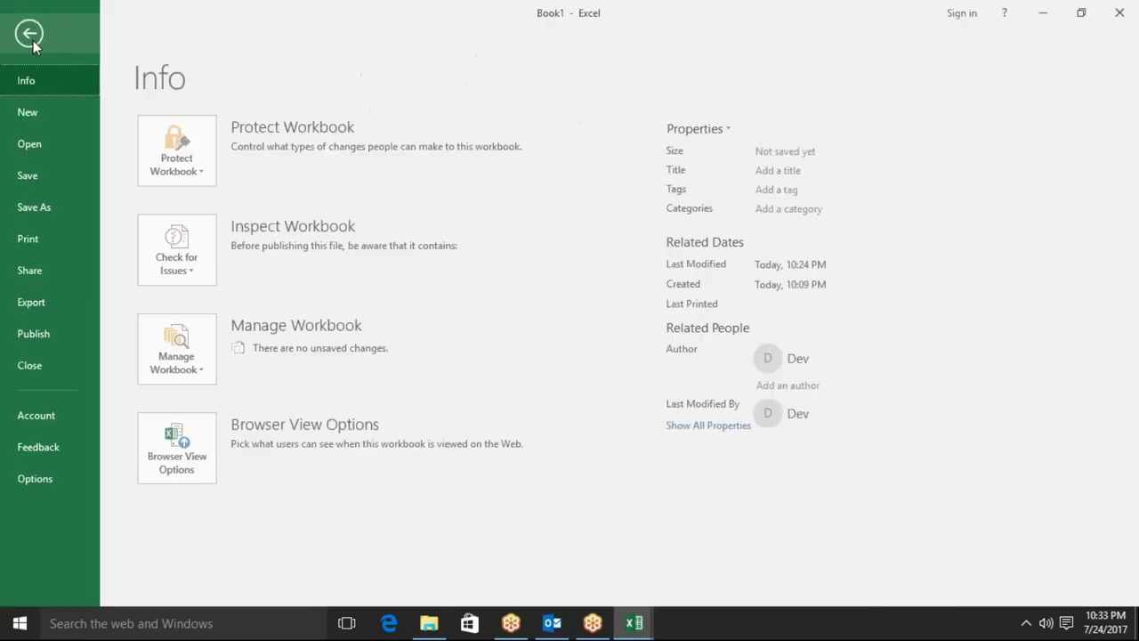
pyautogui.click(59, 207)
# Step: Save Book1 to the Desktop as an Excel Macro-Enabled Workbook named 'Auto mail'
pyautogui.click(200, 316)
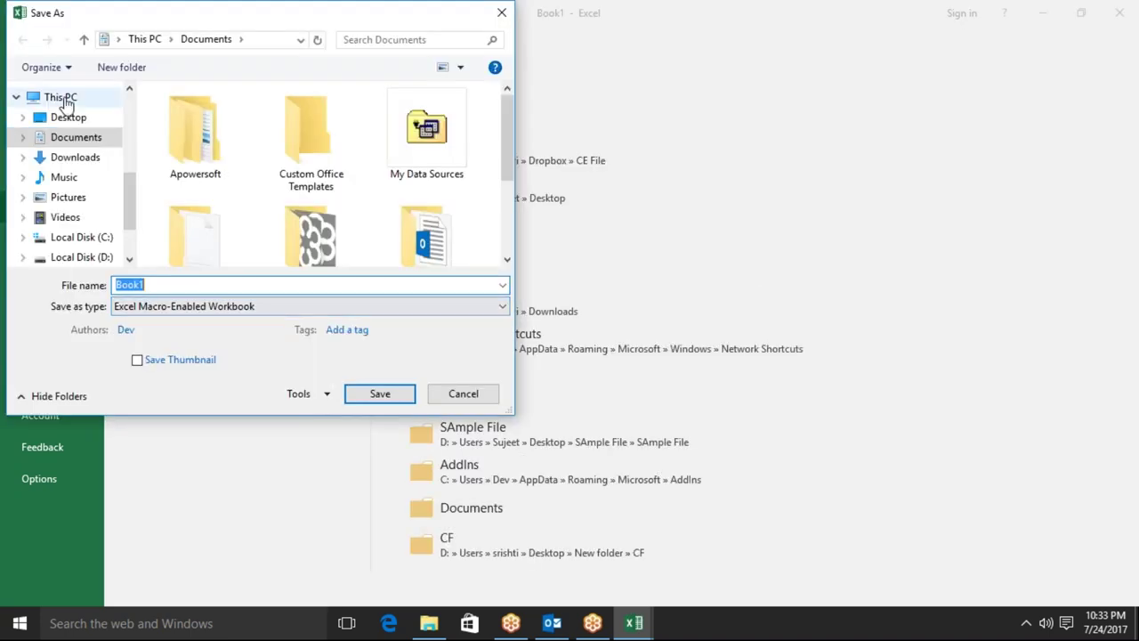
pyautogui.click(69, 118)
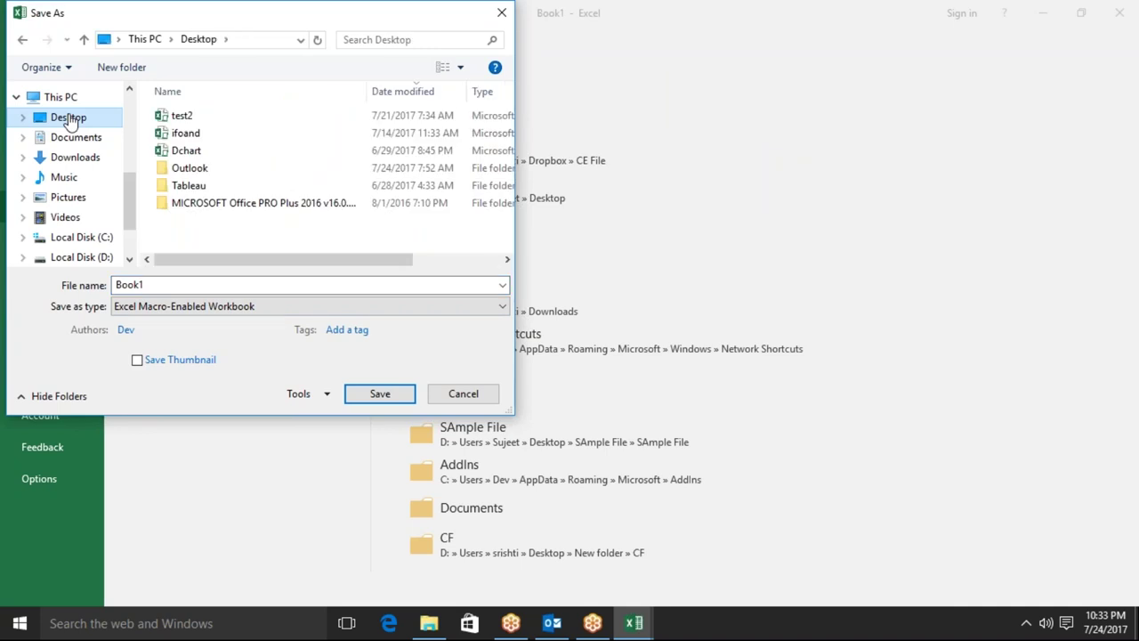
pyautogui.doubleClick(129, 285)
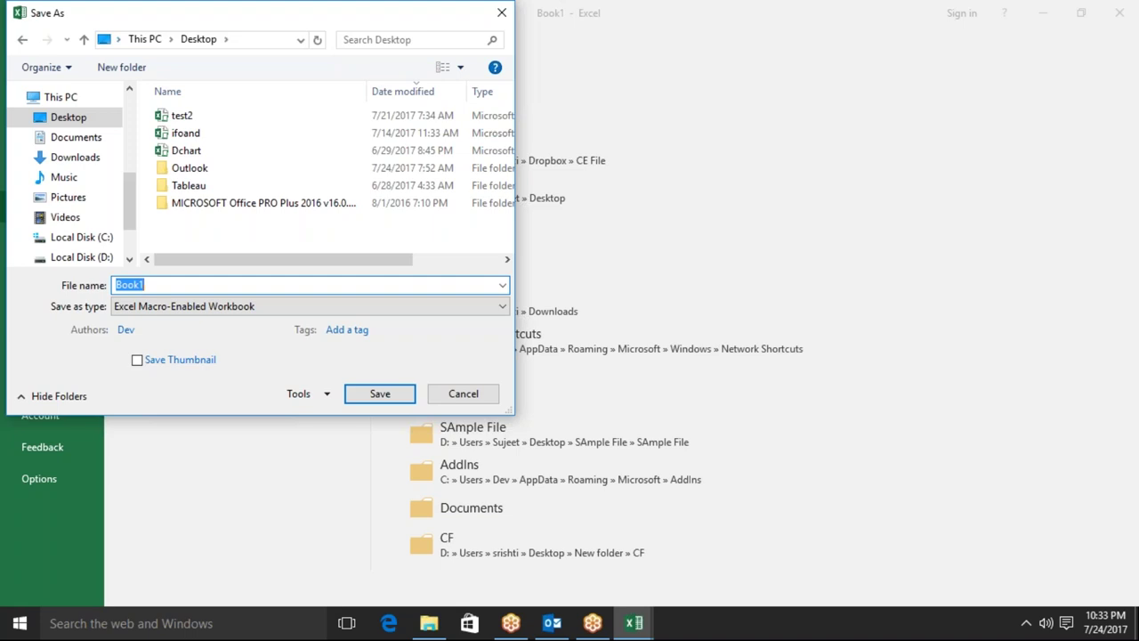
pyautogui.write('Auto')
pyautogui.write(' ma')
pyautogui.write('a')
pyautogui.write('i')
pyautogui.press('BackSpace')
pyautogui.write('il')
pyautogui.click(375, 398)
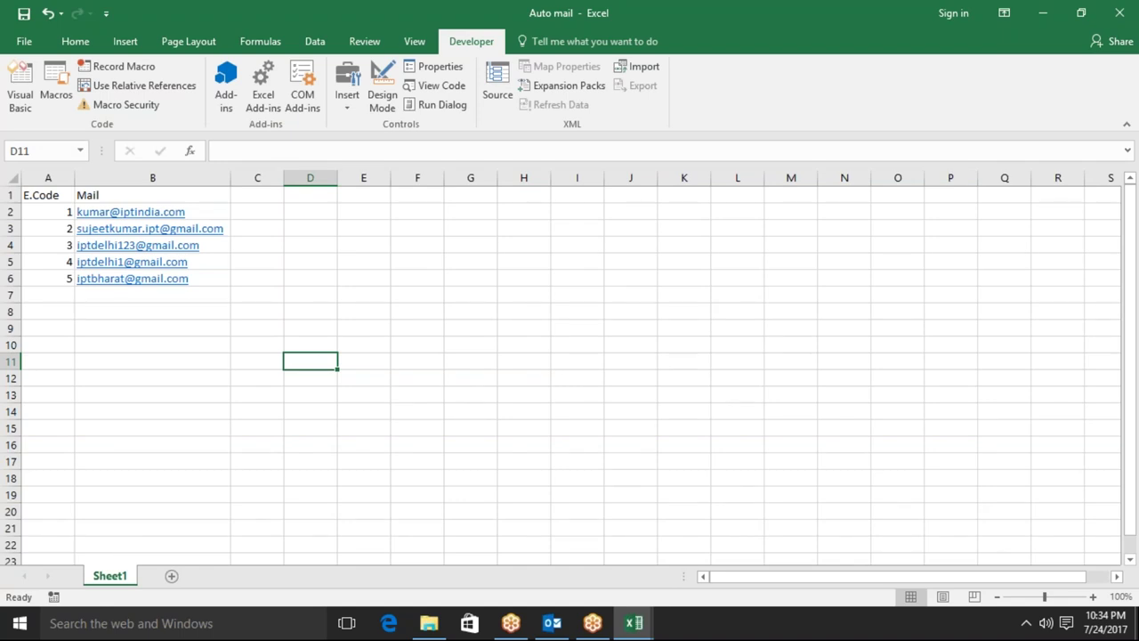
# Step: Close the Auto mail workbook, Outlook and the D:\2017 folder window
pyautogui.click(608, 274)
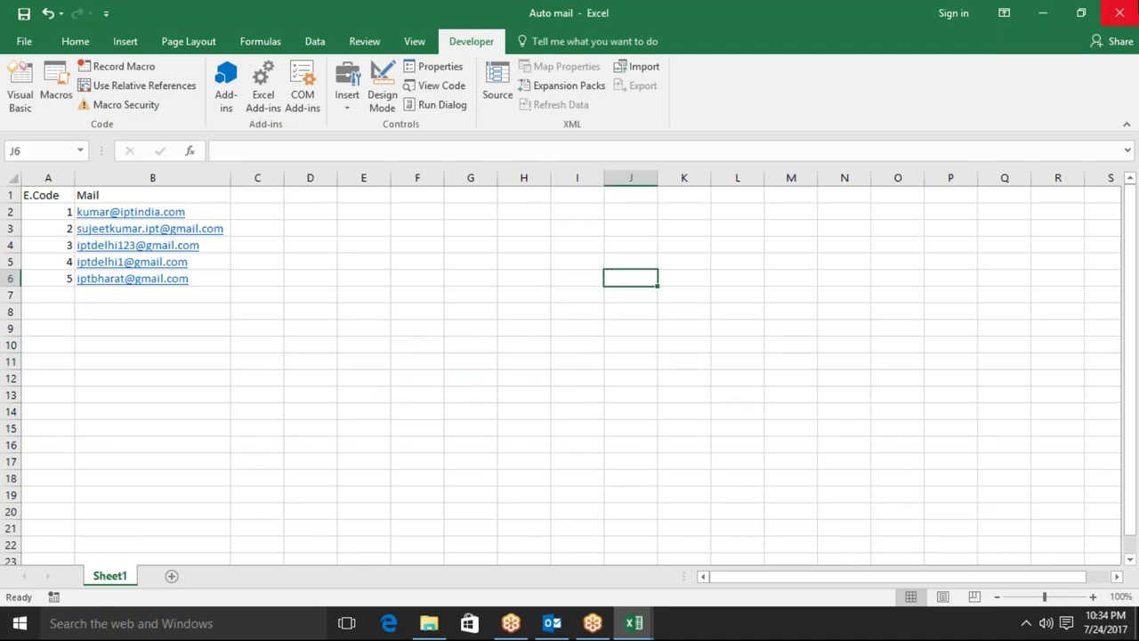
pyautogui.click(1135, 15)
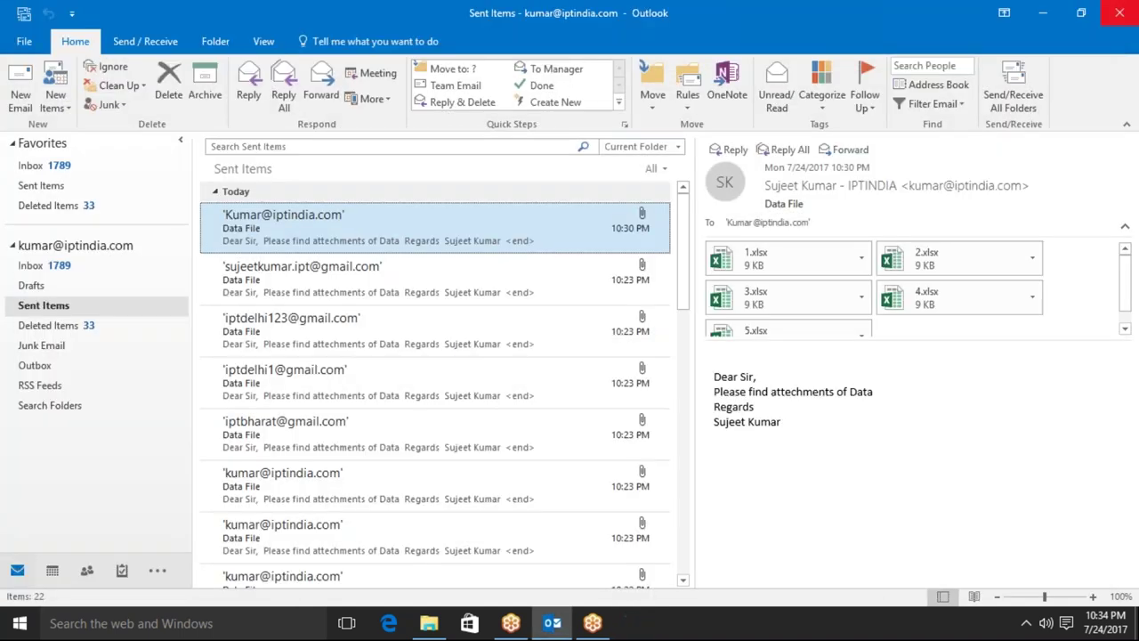
pyautogui.click(1124, 18)
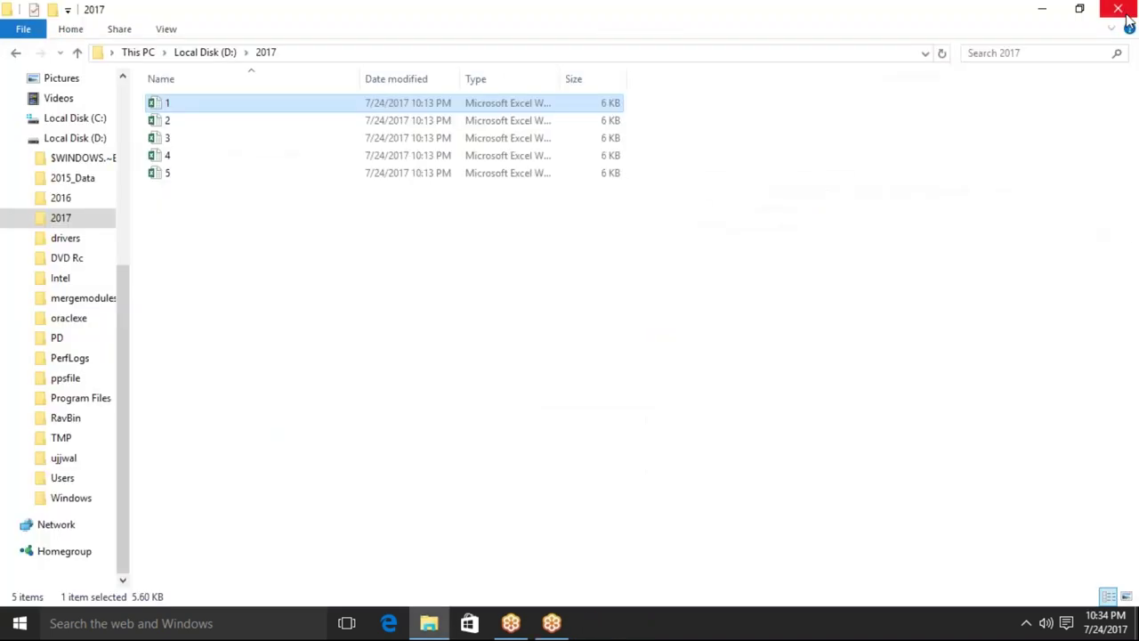
pyautogui.click(1126, 18)
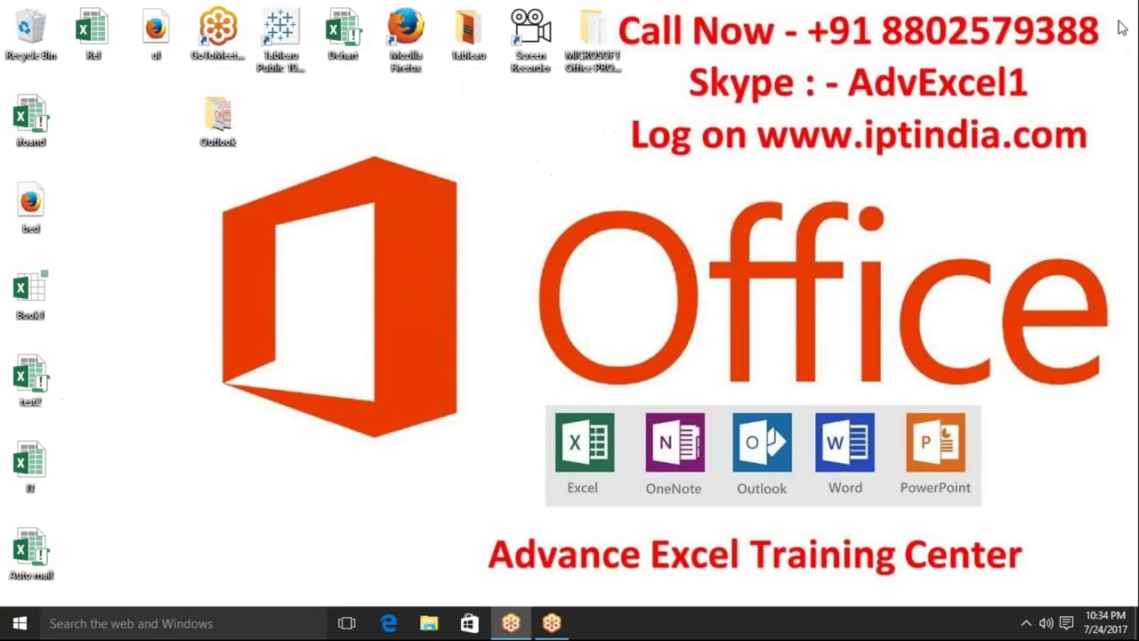
pyautogui.click(466, 431)
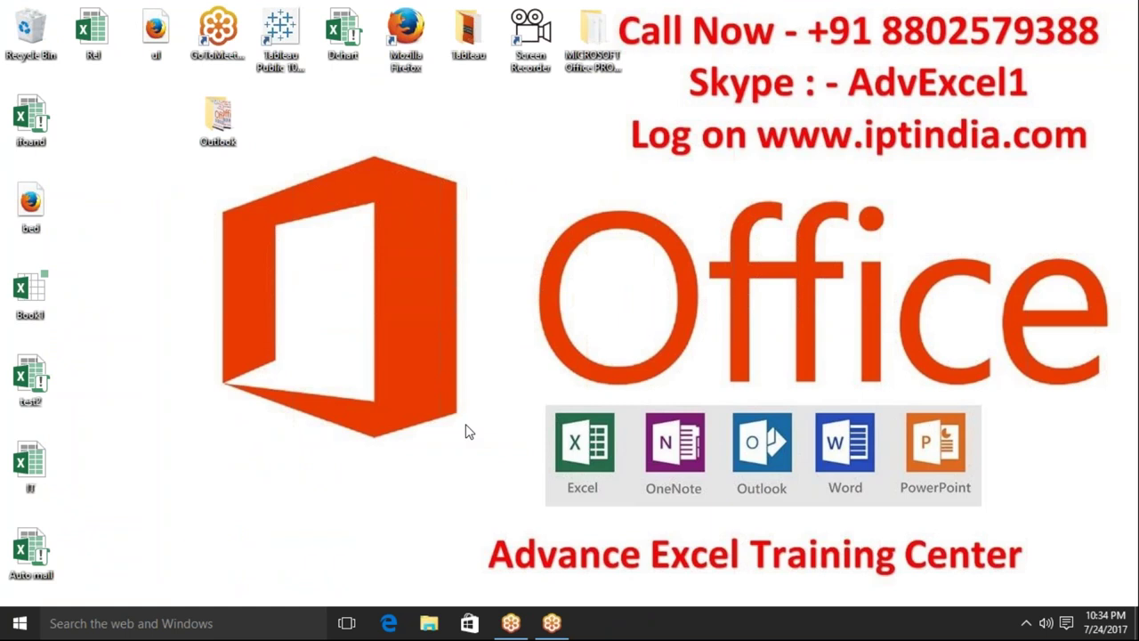